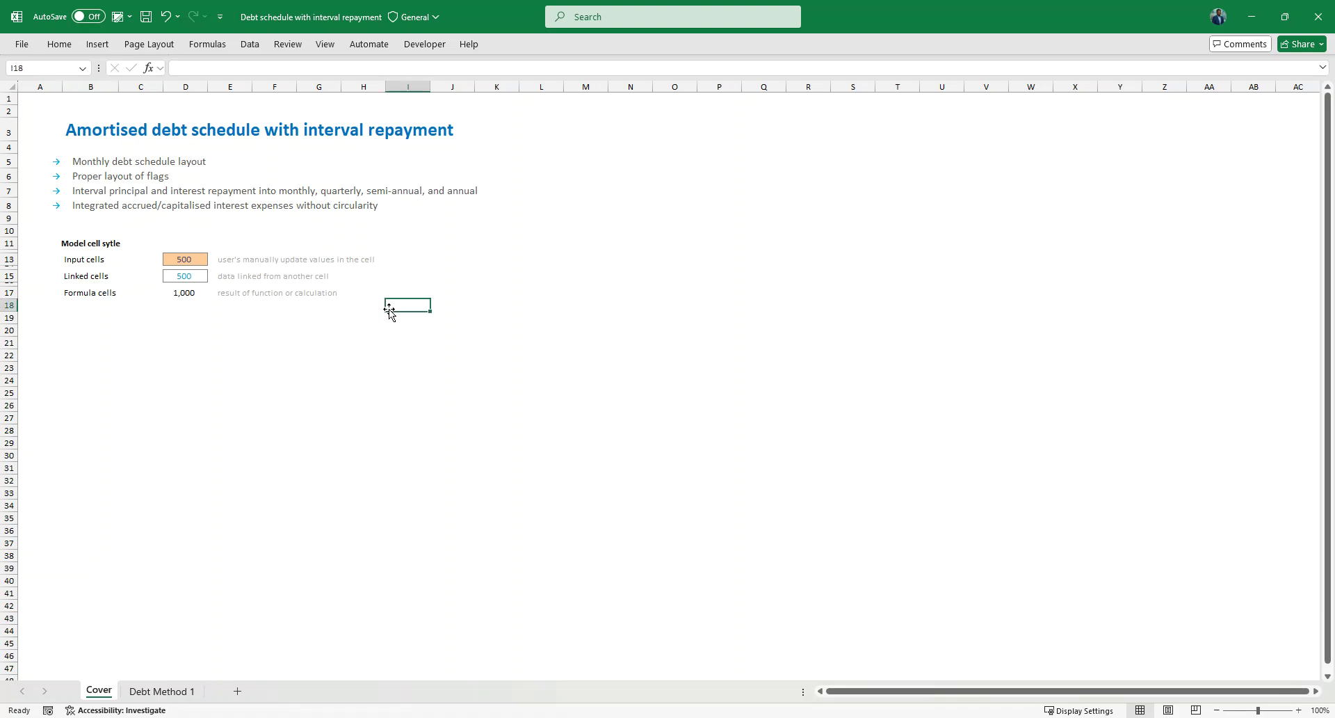
Review the cell style legend on the cover, and open the Debt Method 1 sheet at its Assumptions section.
ctrl+scroll(389, 309, up, 3)
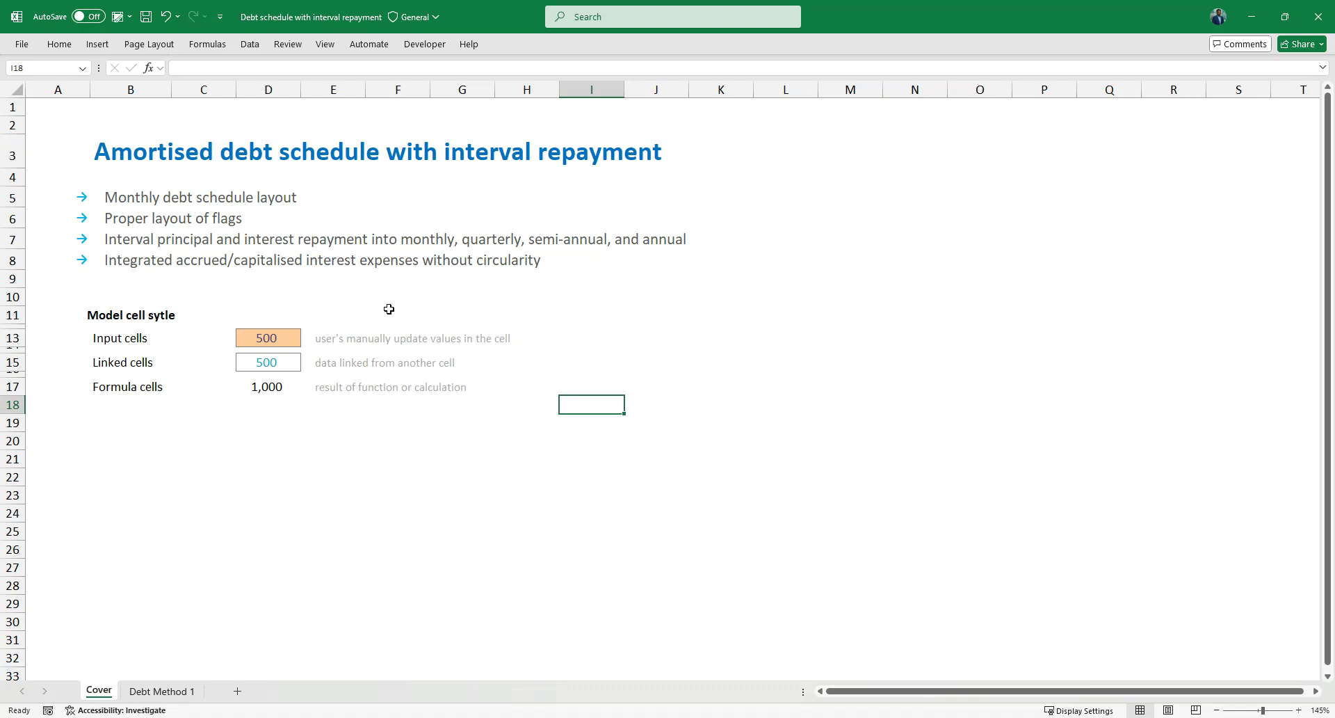
click(140, 339)
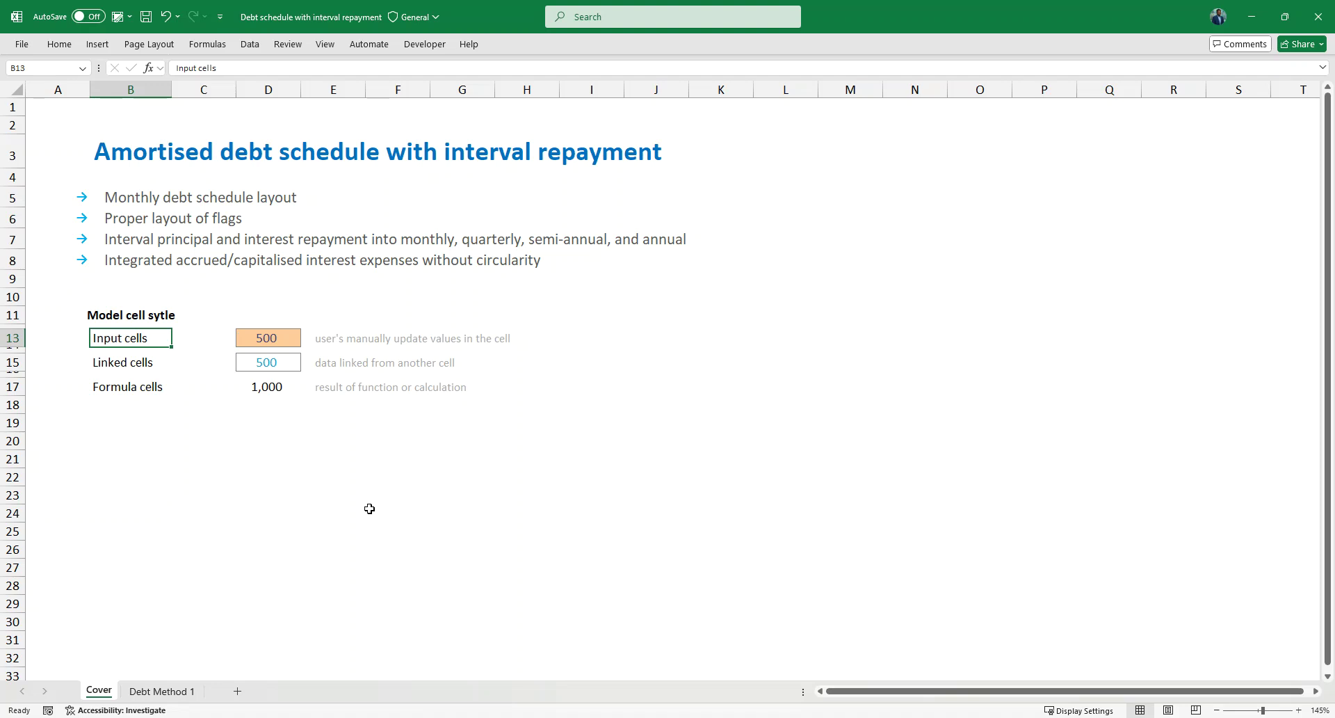
click(162, 691)
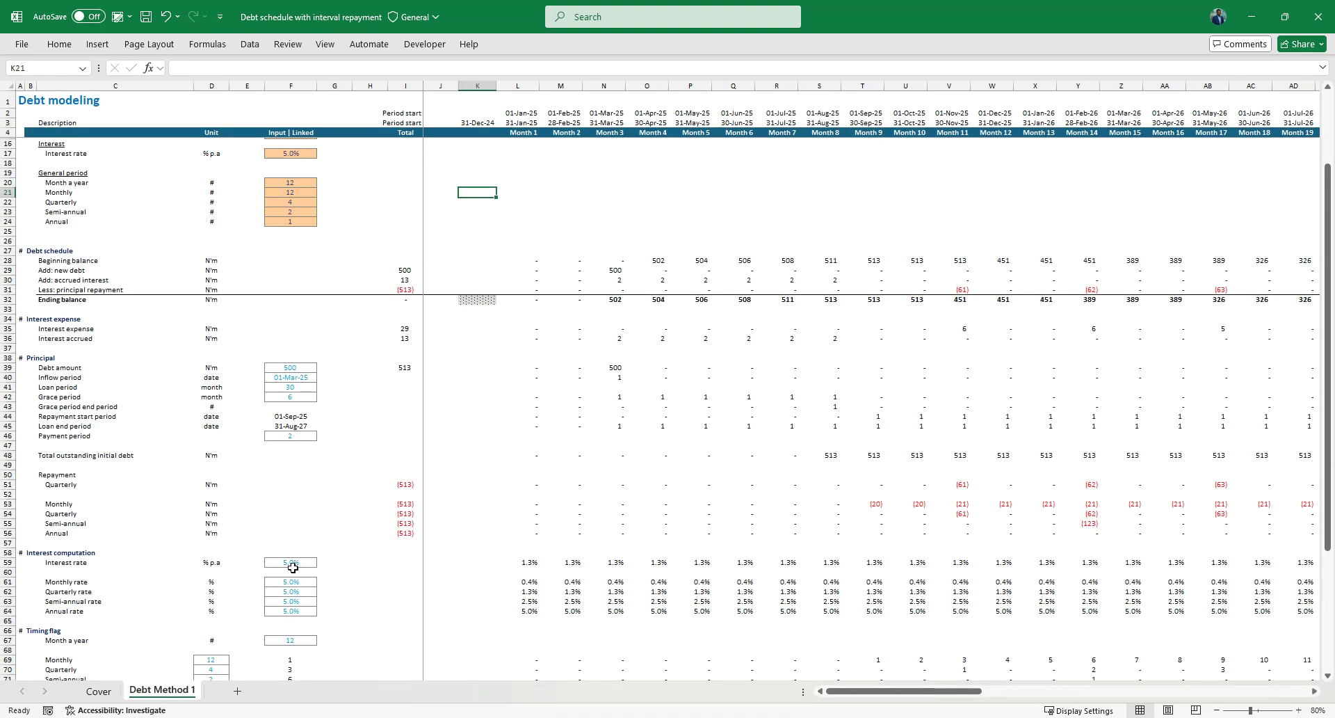
scroll(348, 370, up, 3)
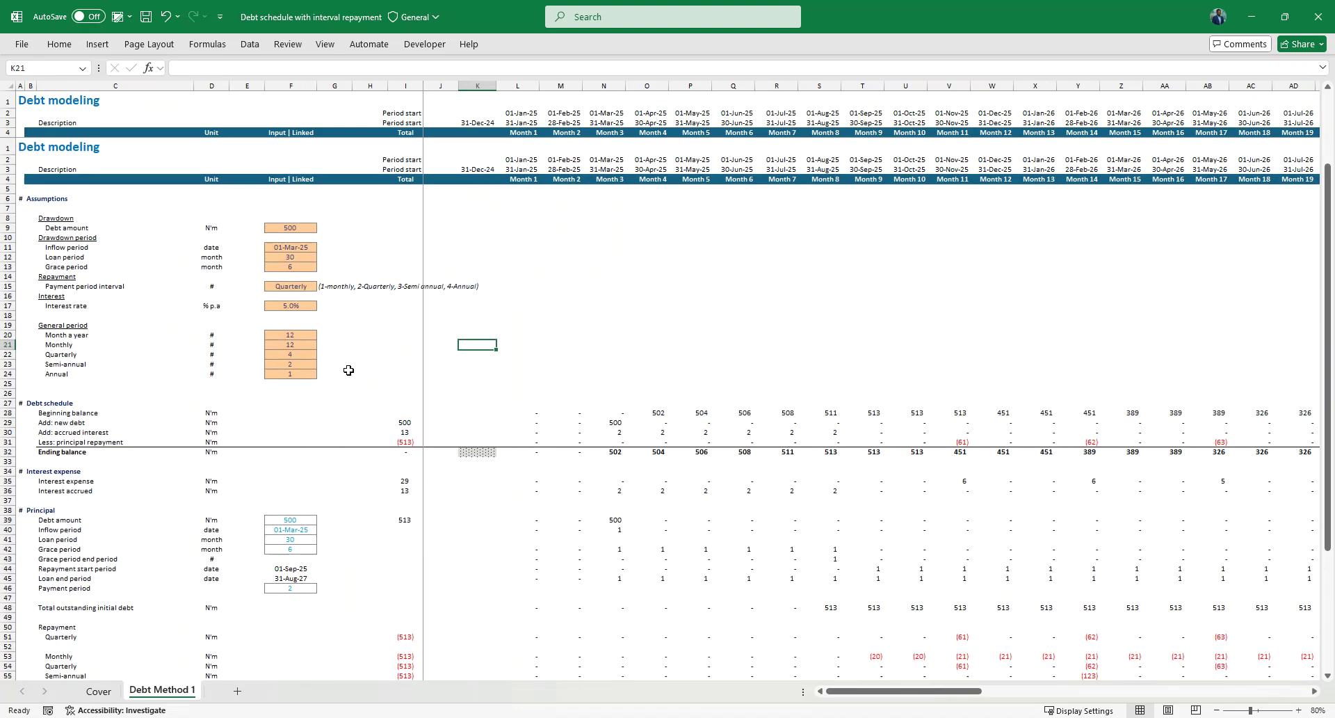
scroll(348, 370, up, 5)
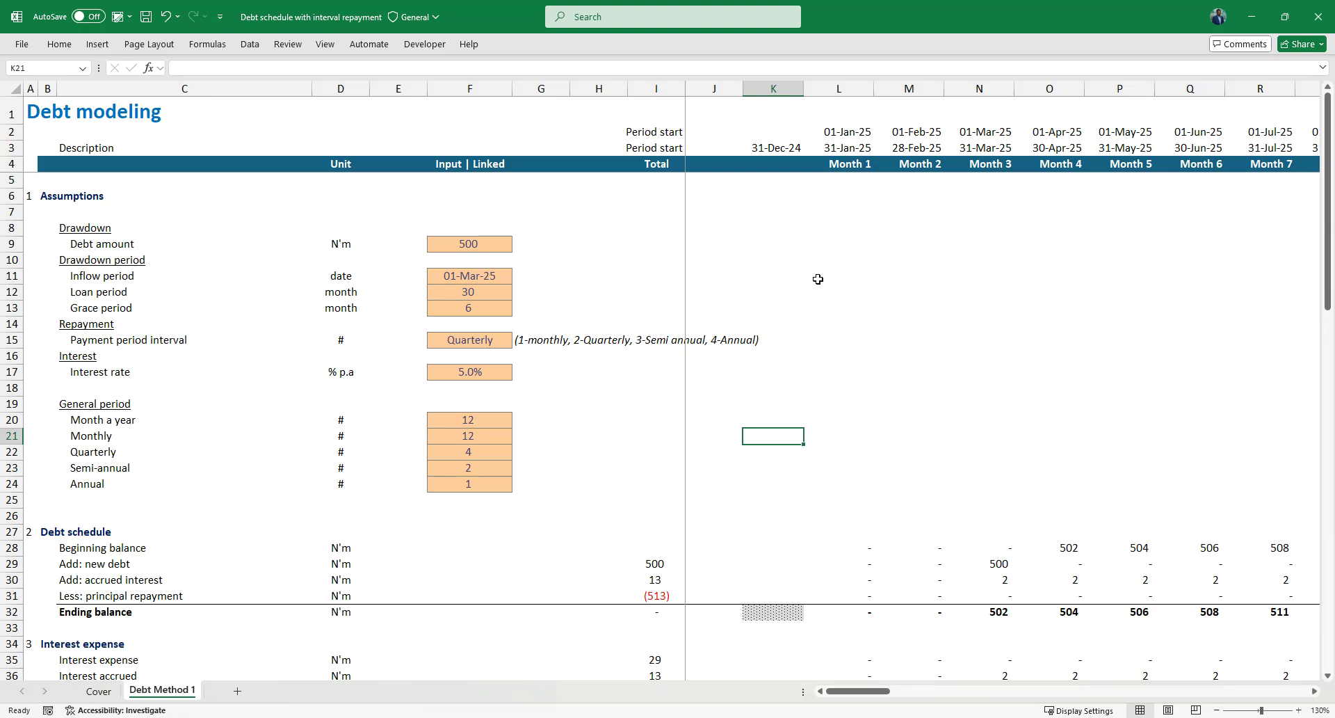
Examine the monthly timeline in the header row from Month 1 to its last month and return to the start.
click(861, 165)
key(ctrl+Right)
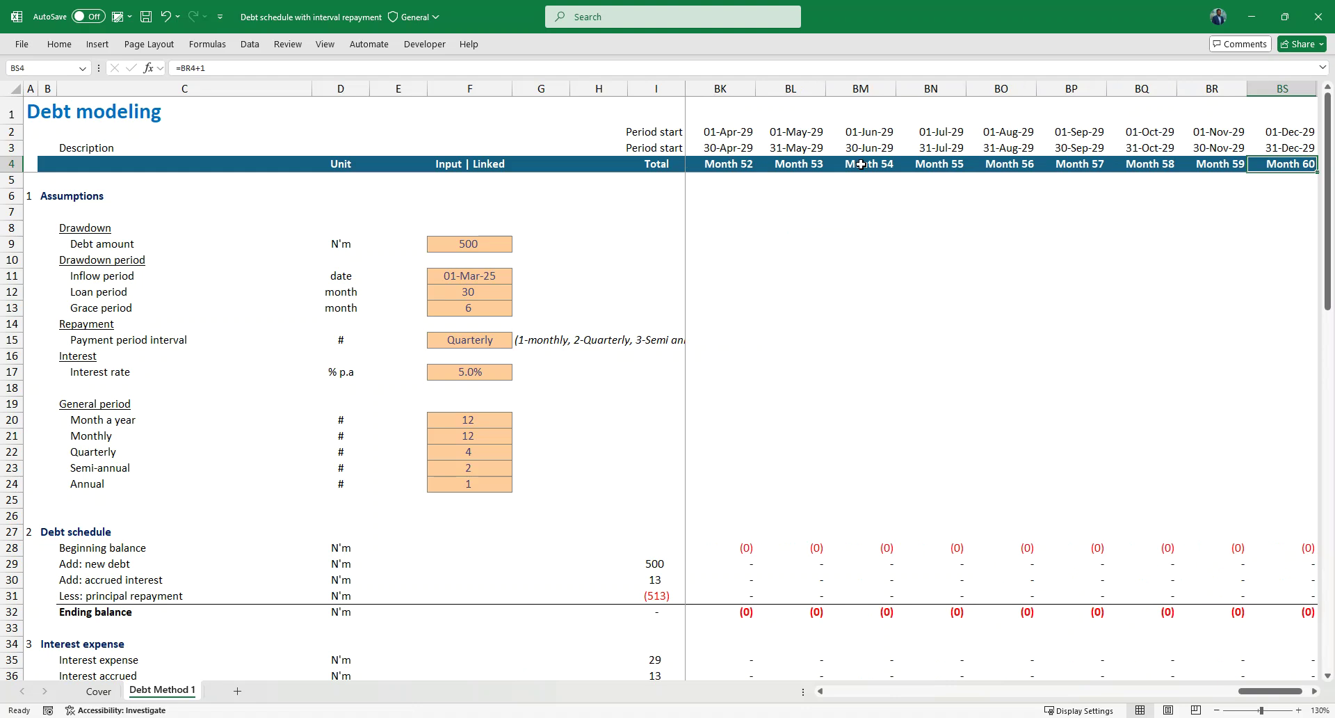
key(ctrl+Left)
key(ctrl+Left)
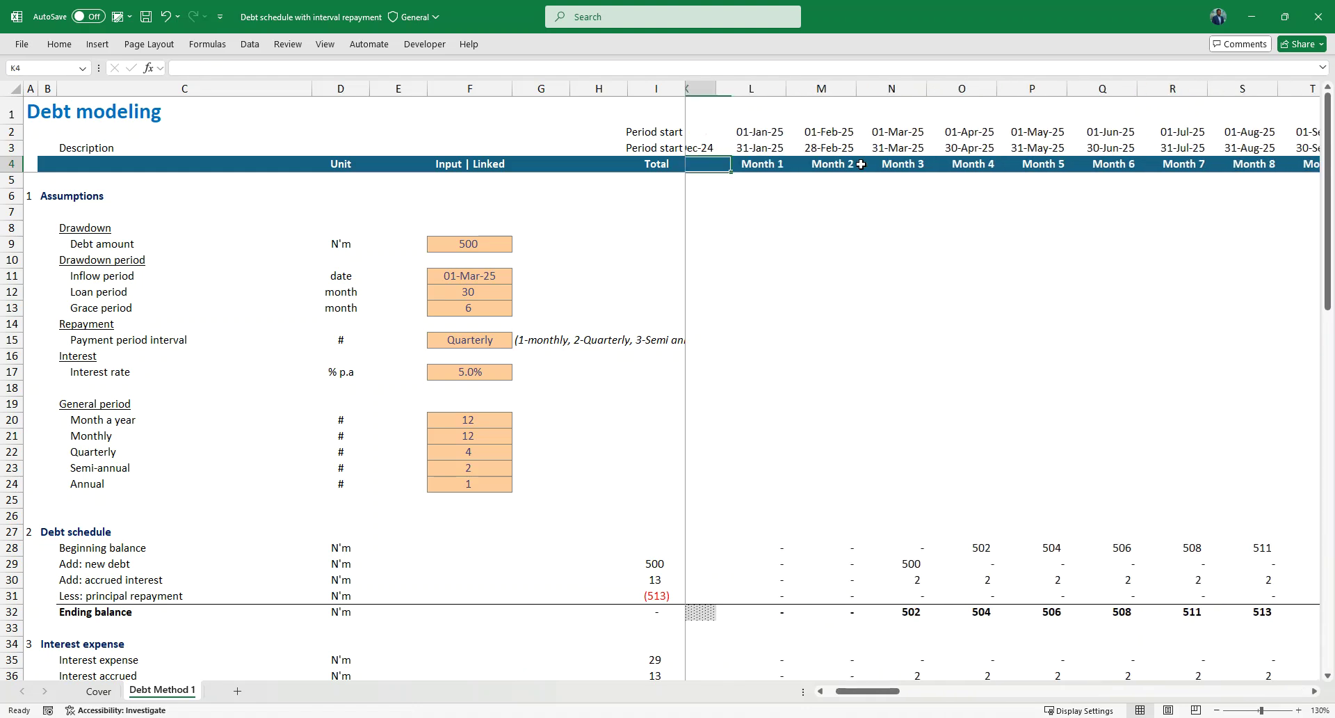
key(Left)
key(Left)
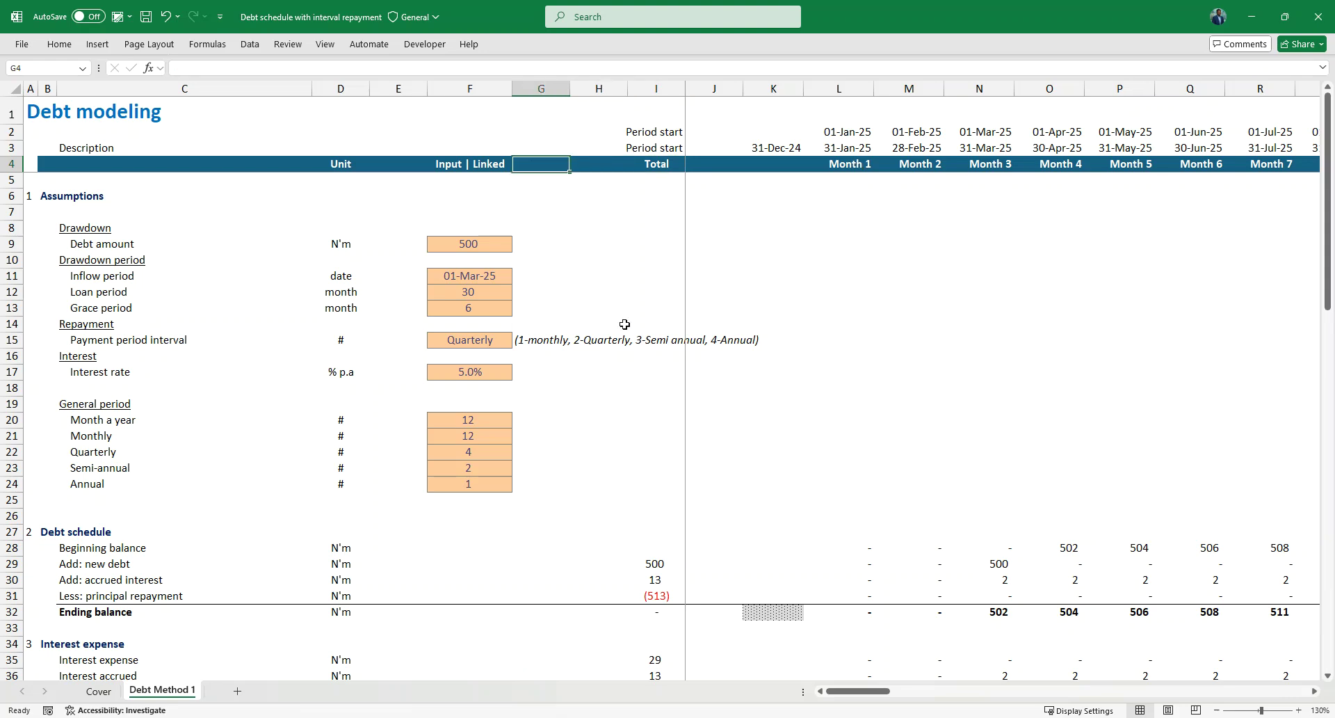
Examine the Drawdown heading, the debt amount row and its unit in the Assumptions section.
click(339, 216)
scroll(340, 216, up, 2)
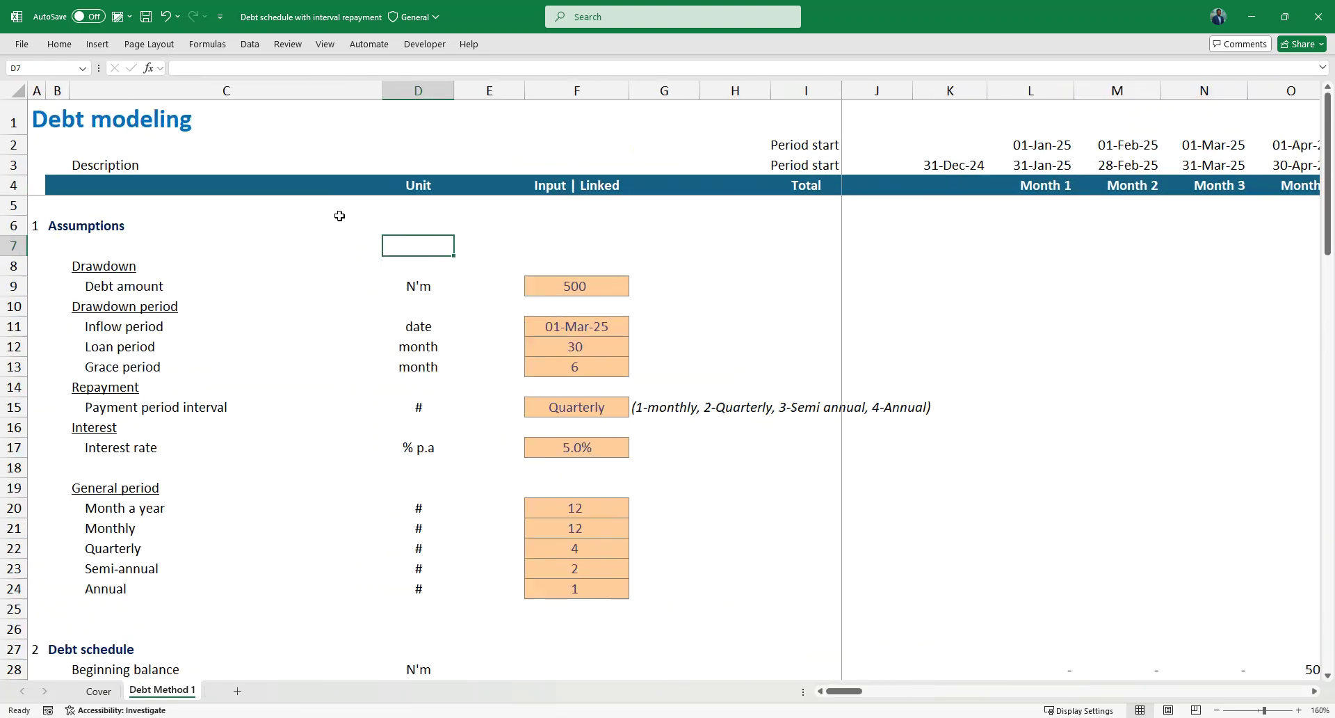
click(132, 271)
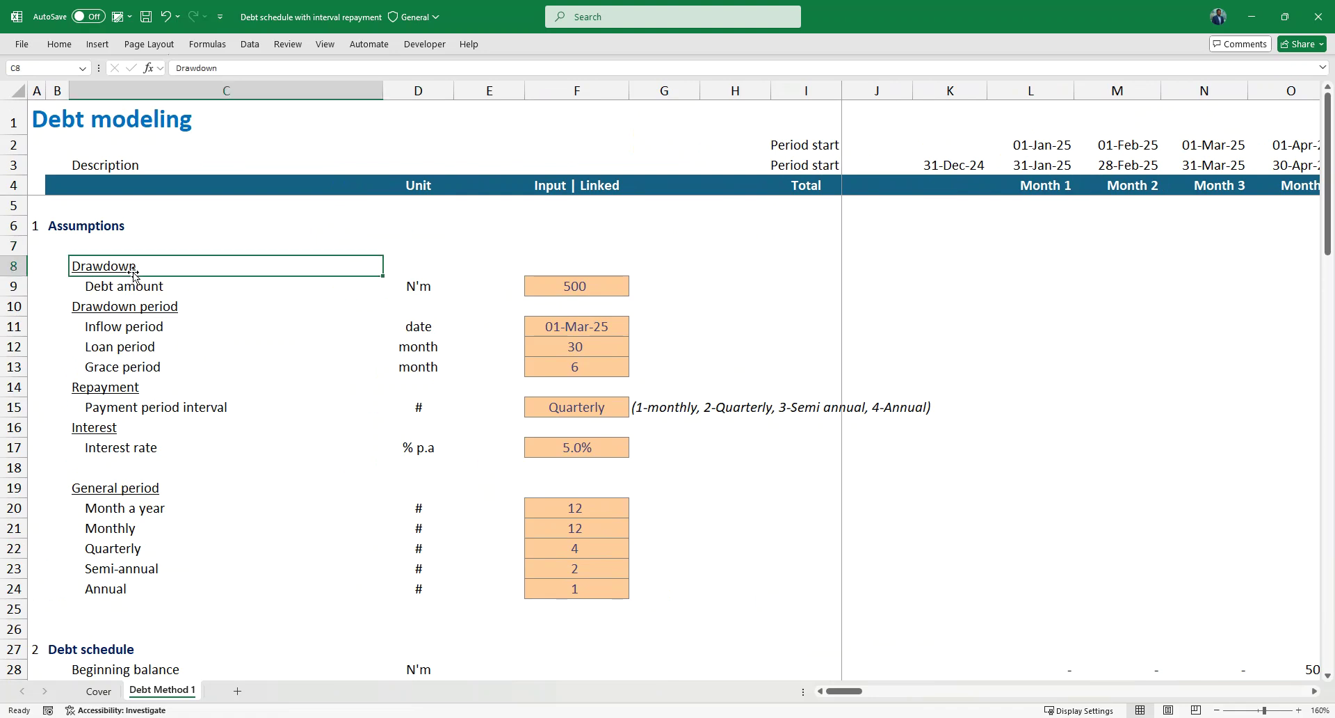
key(Down)
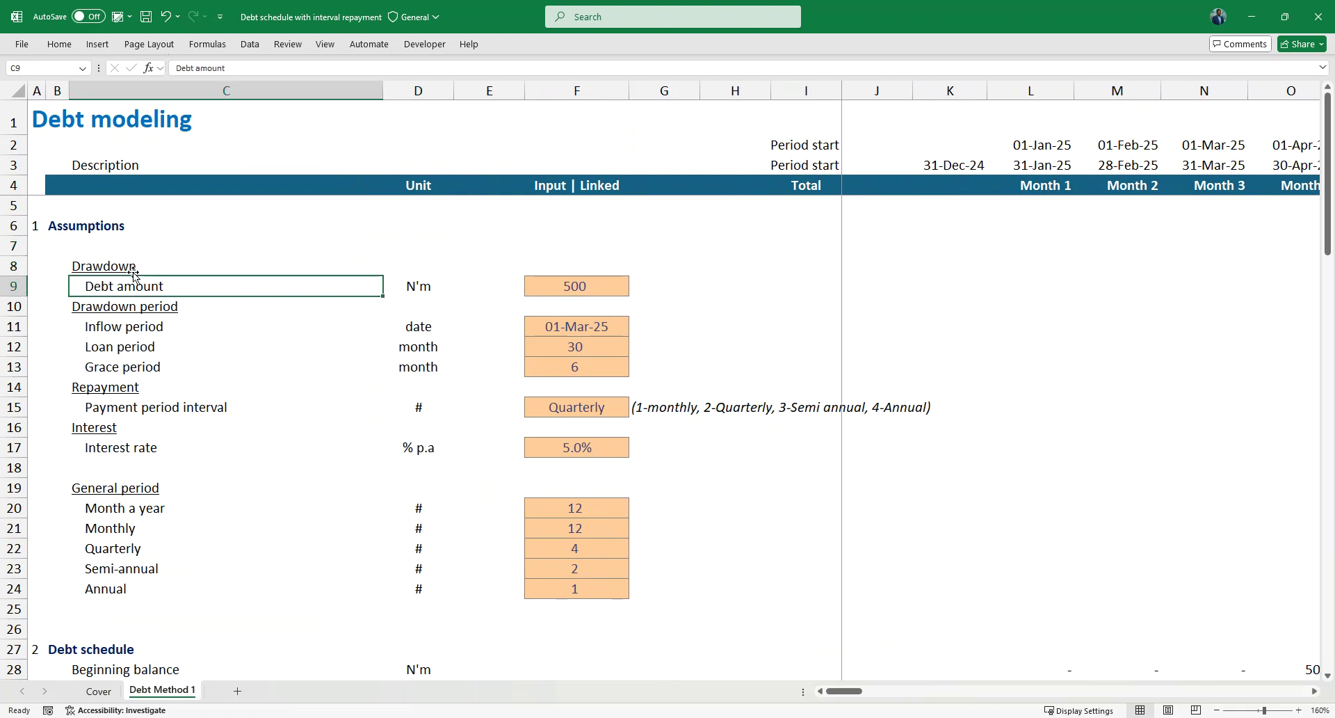
key(Right)
key(Right)
key(Right)
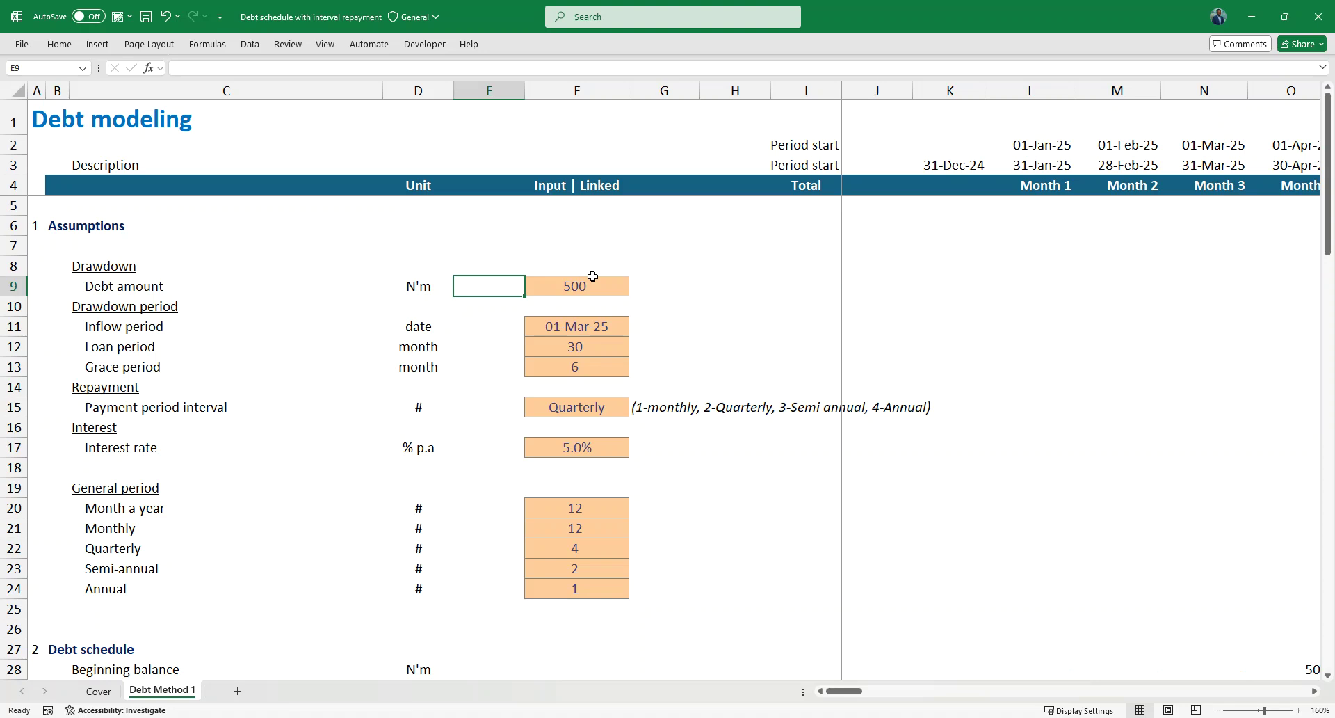
Examine the inflow period, loan period and grace period inputs under Drawdown period.
key(Left)
key(Down)
key(Down)
key(Right)
key(Right)
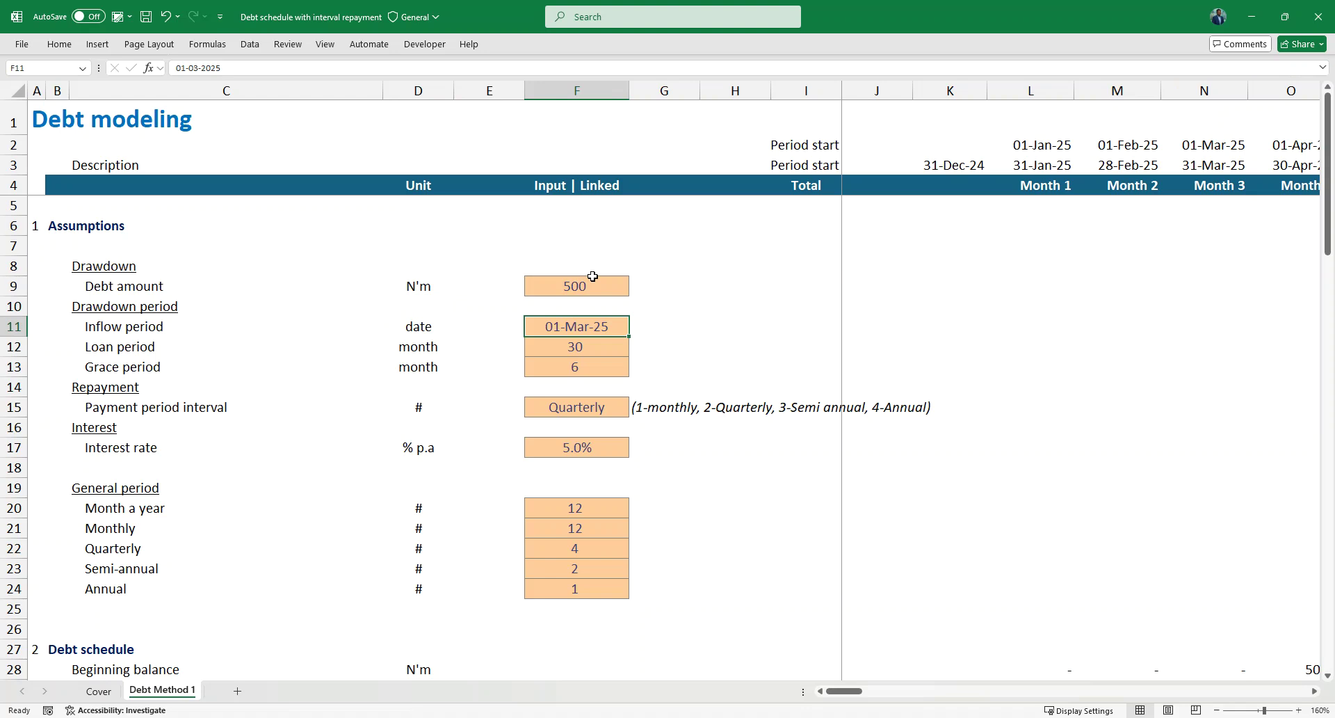
key(Down)
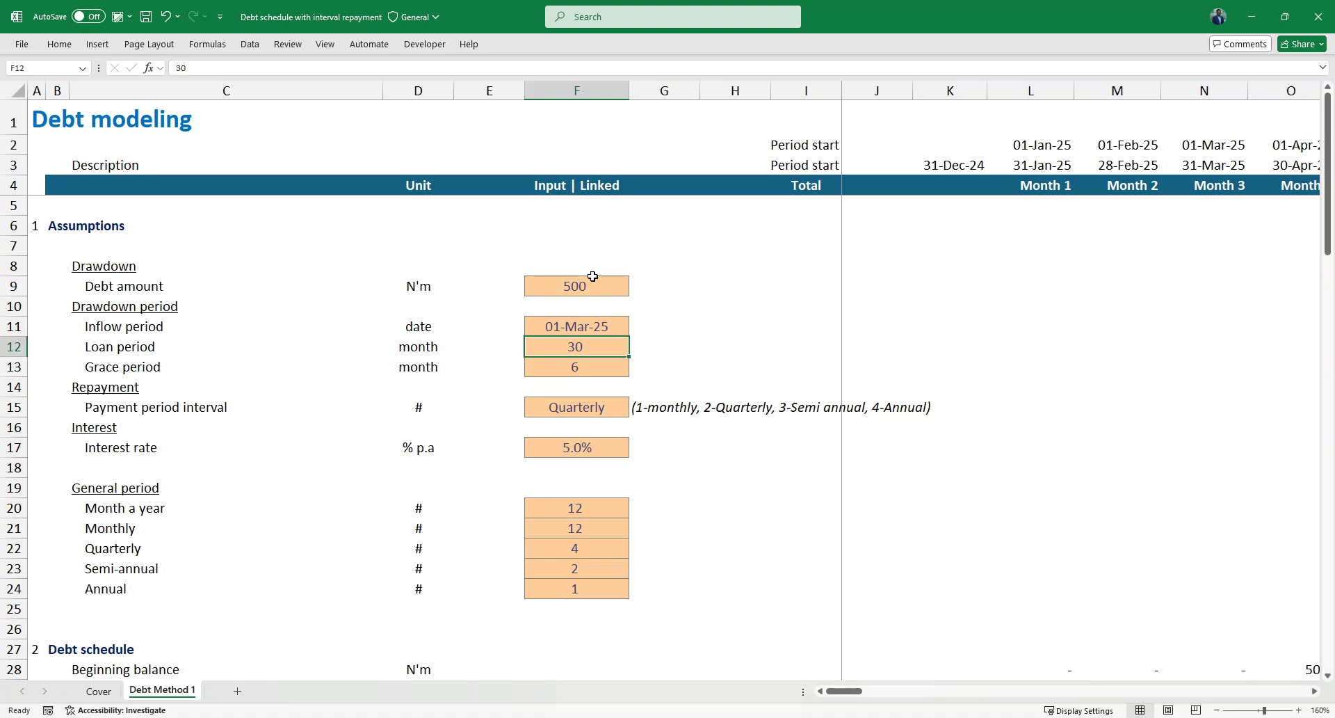
key(Down)
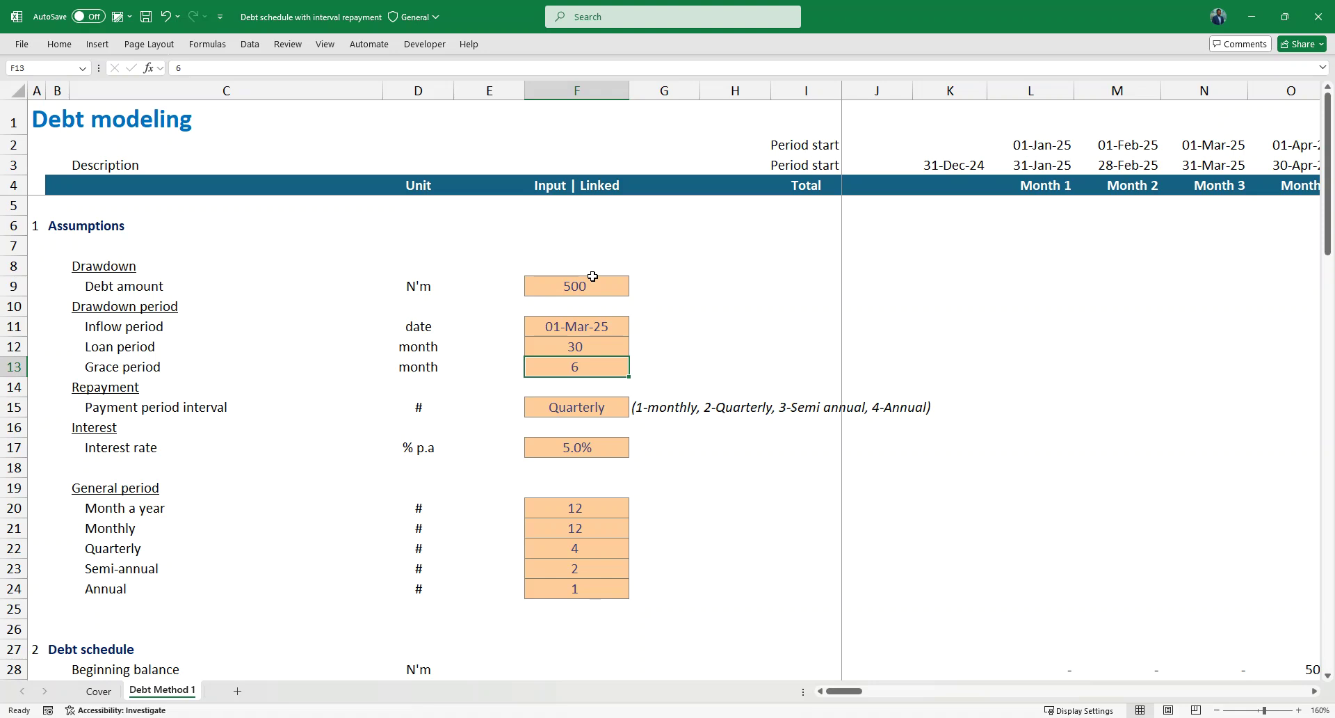
Try options 1 (monthly), 4 (annual) and 3 (semi-annual) for the payment period interval, and set it back to 2 (quarterly).
key(Down)
key(Down)
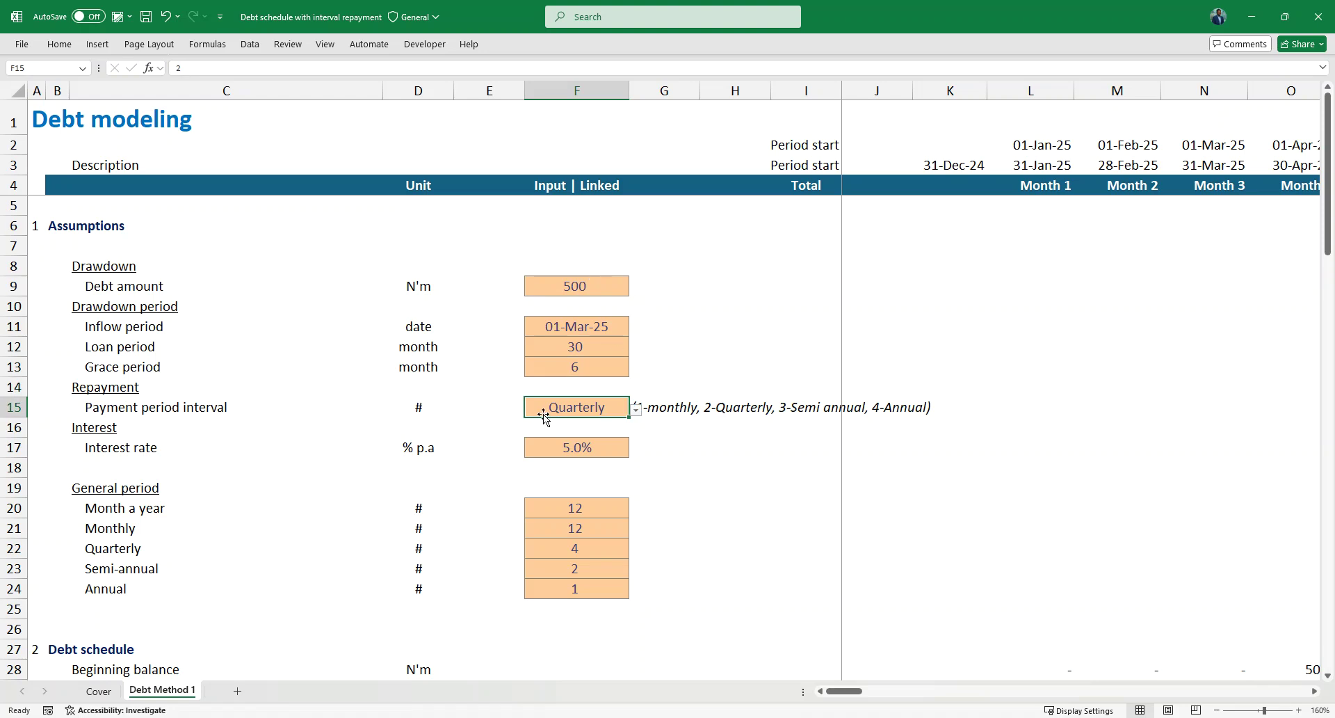
click(636, 409)
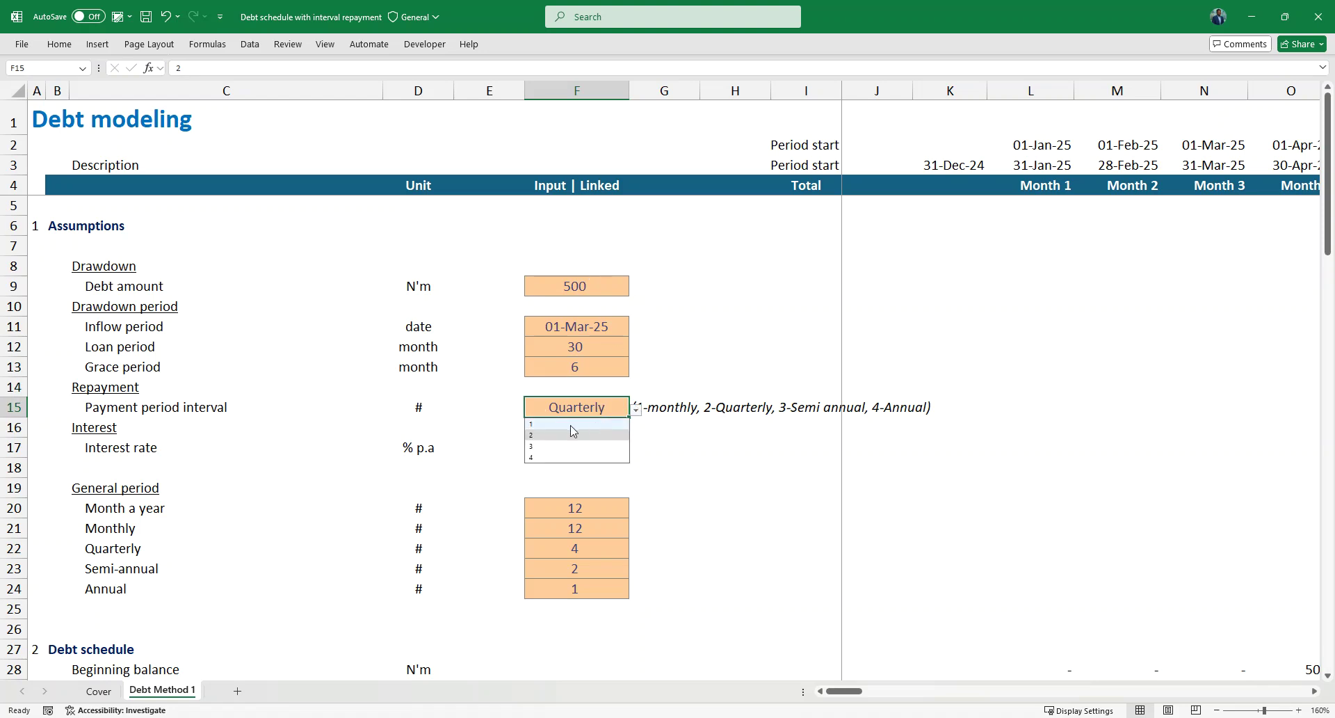
click(615, 424)
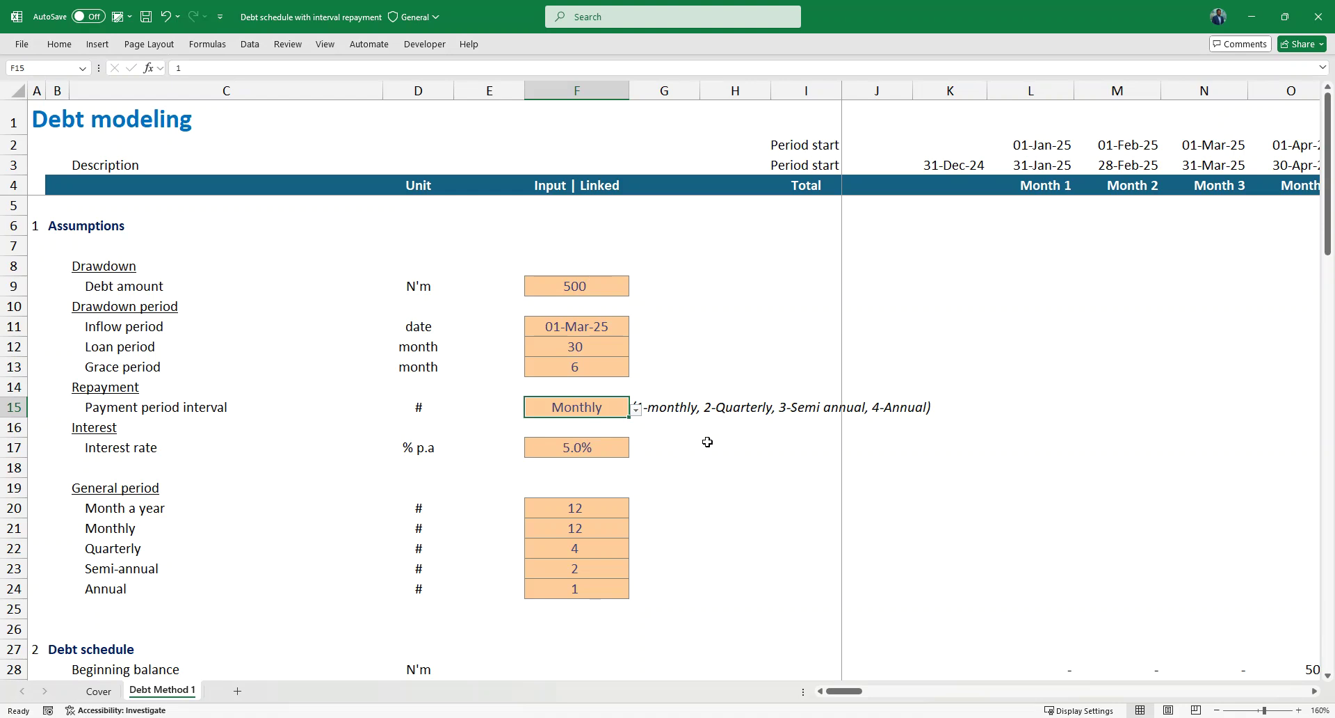
click(692, 427)
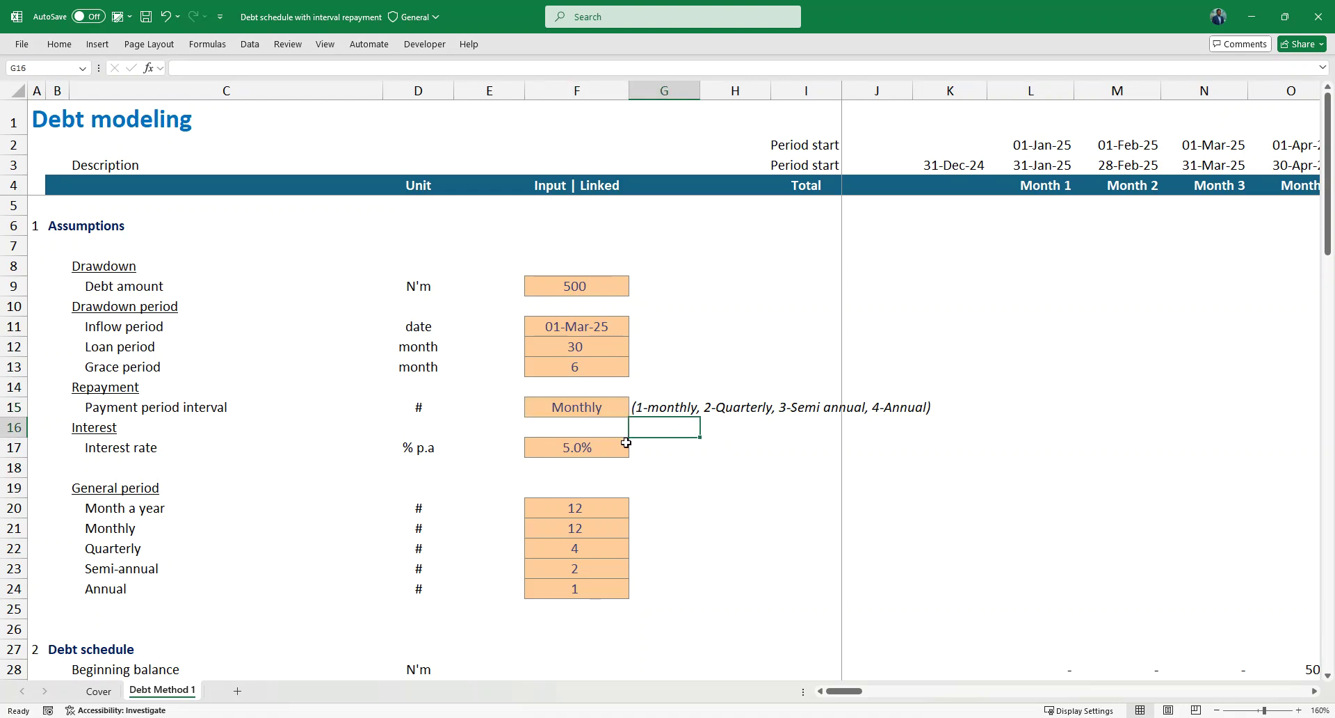
click(571, 407)
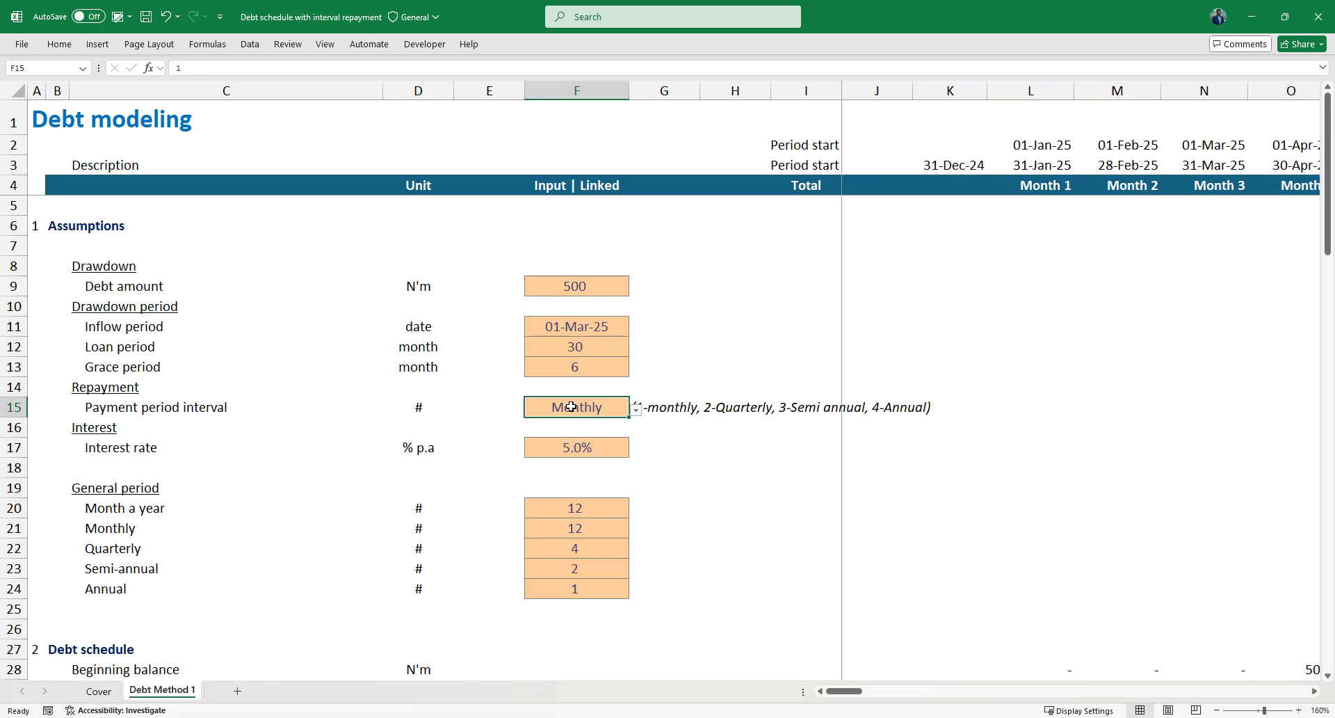
click(637, 409)
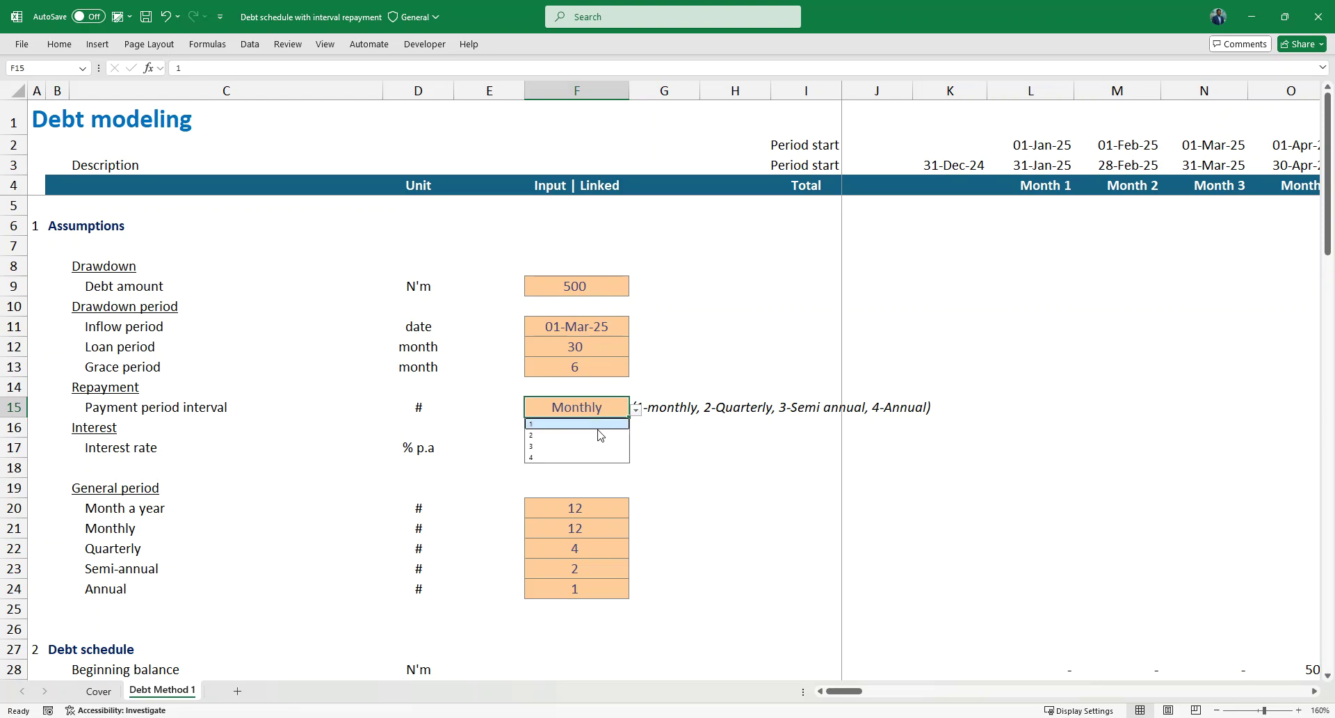
click(547, 456)
click(637, 409)
click(559, 445)
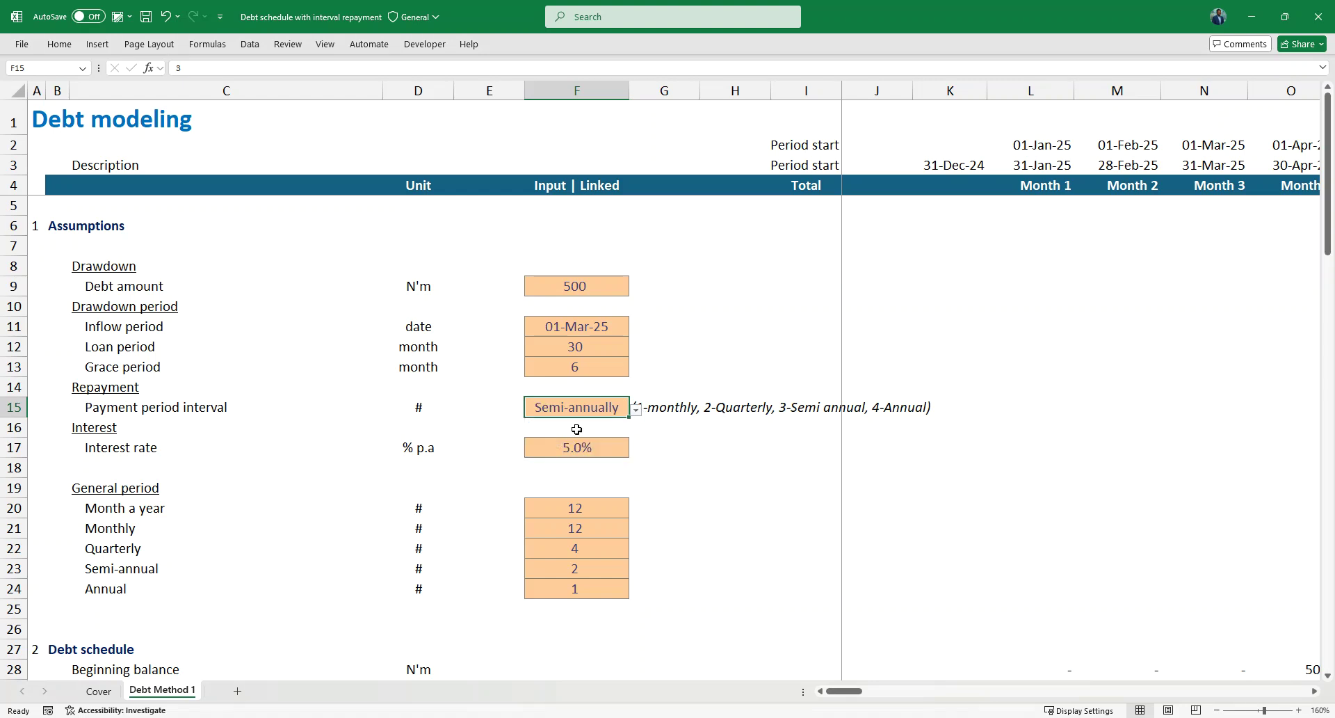
click(636, 410)
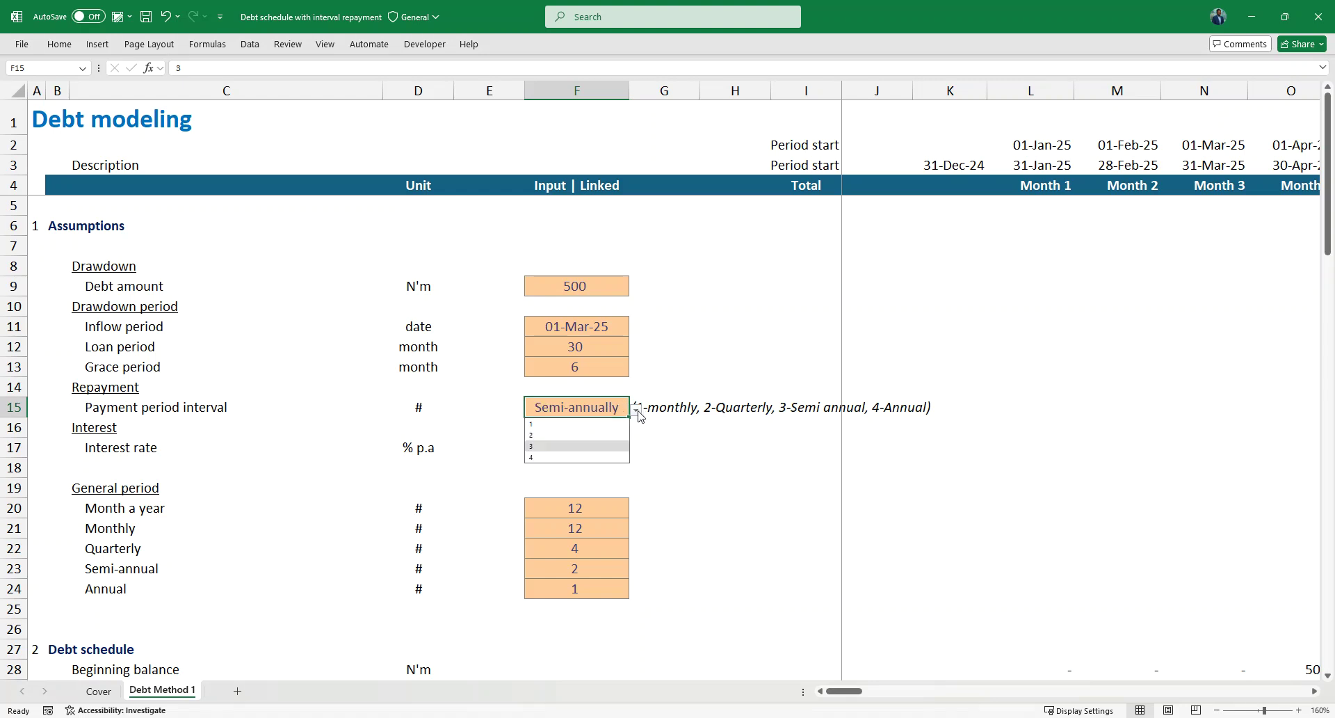
click(565, 435)
click(568, 325)
key(F2)
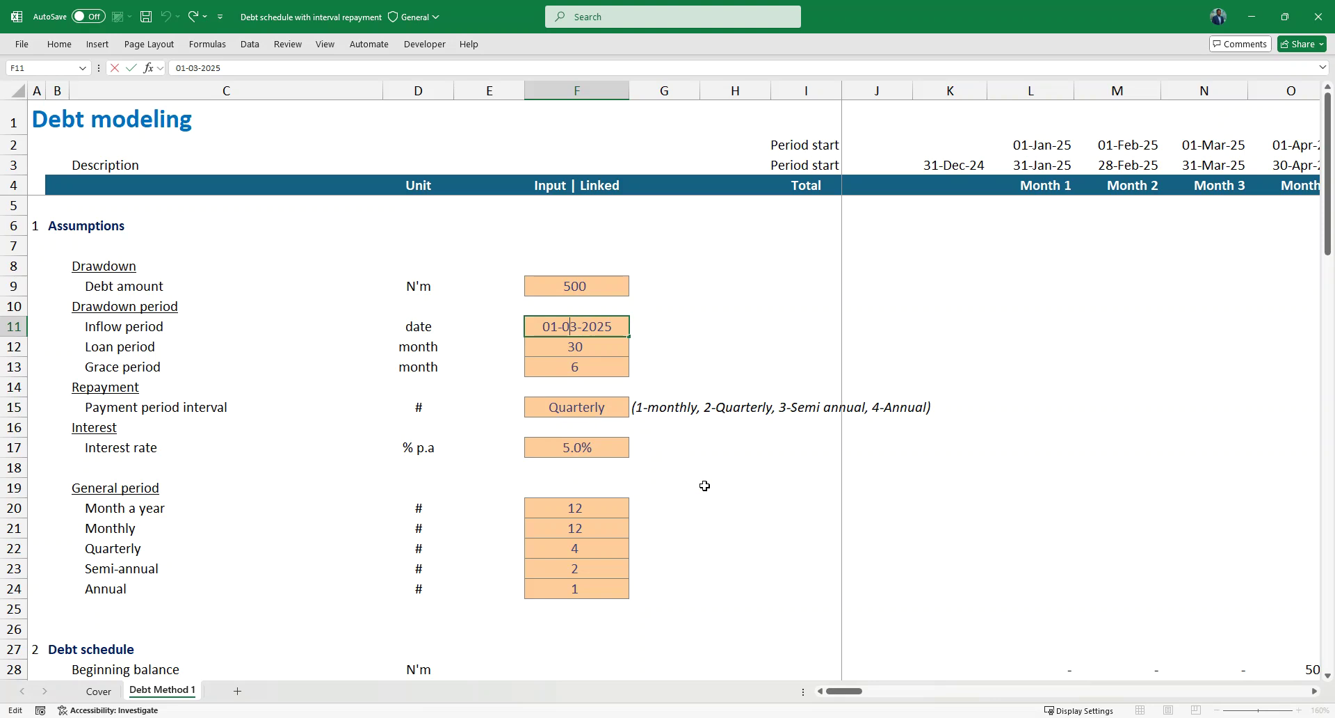
key(Escape)
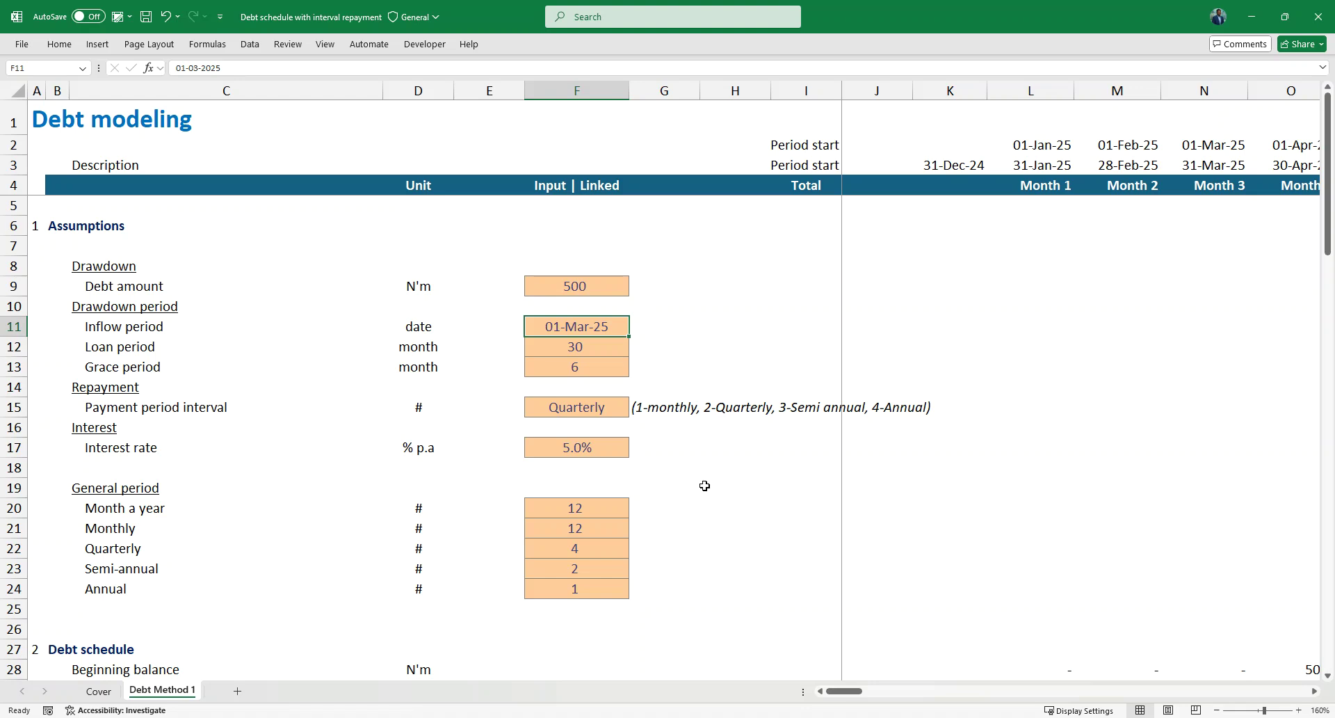
Examine the interest rate and the General period inputs from Month a year down to Annual.
scroll(656, 575, down, 2)
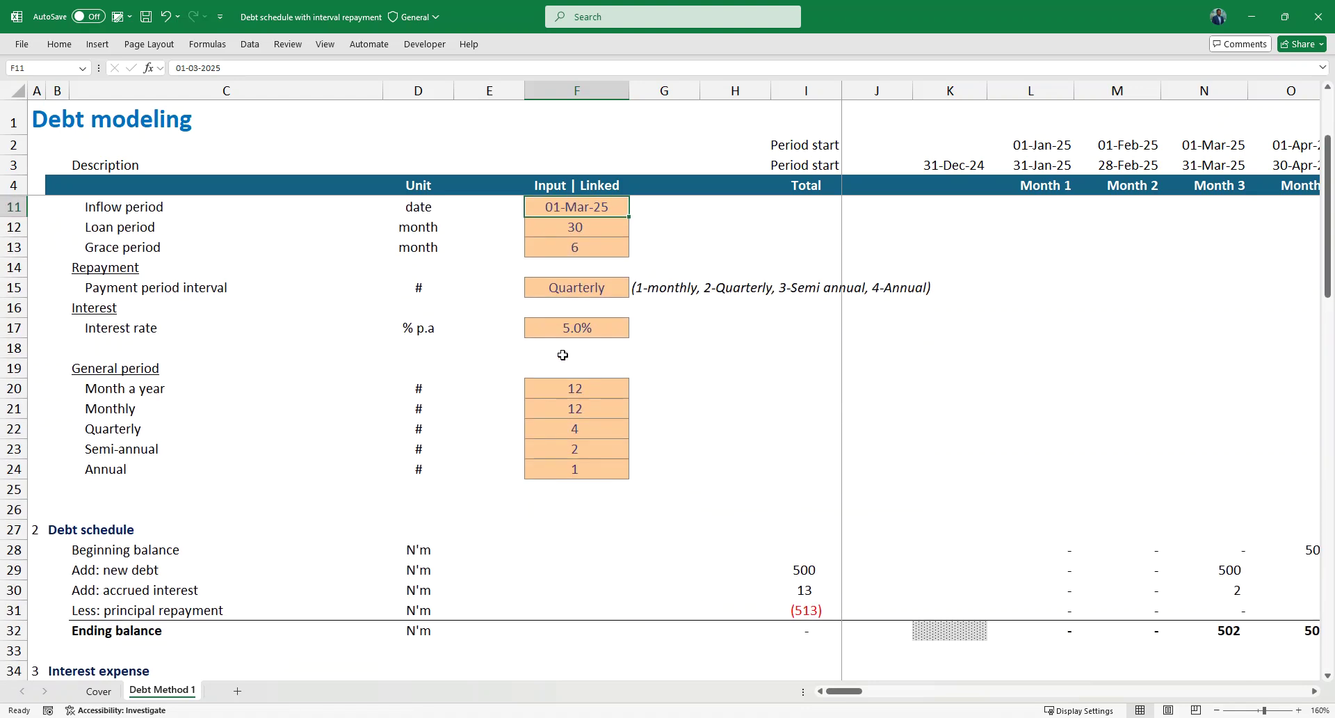
click(565, 329)
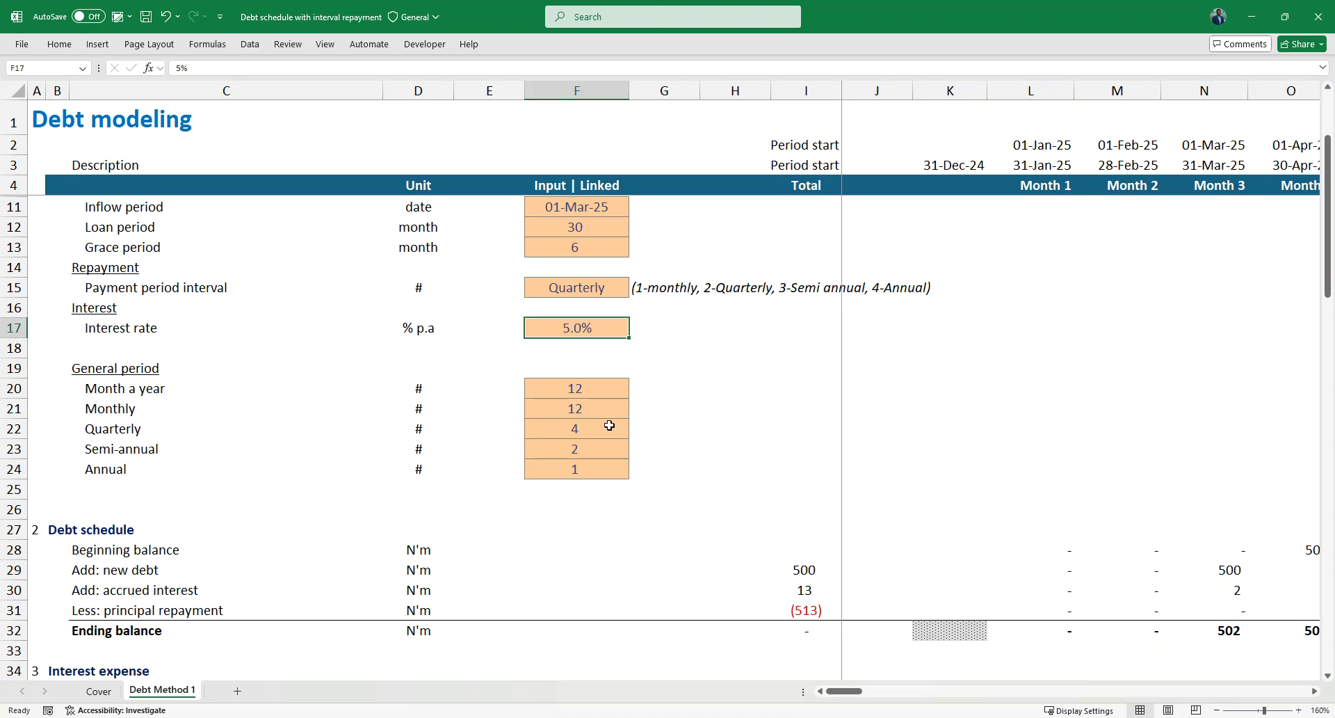
click(590, 392)
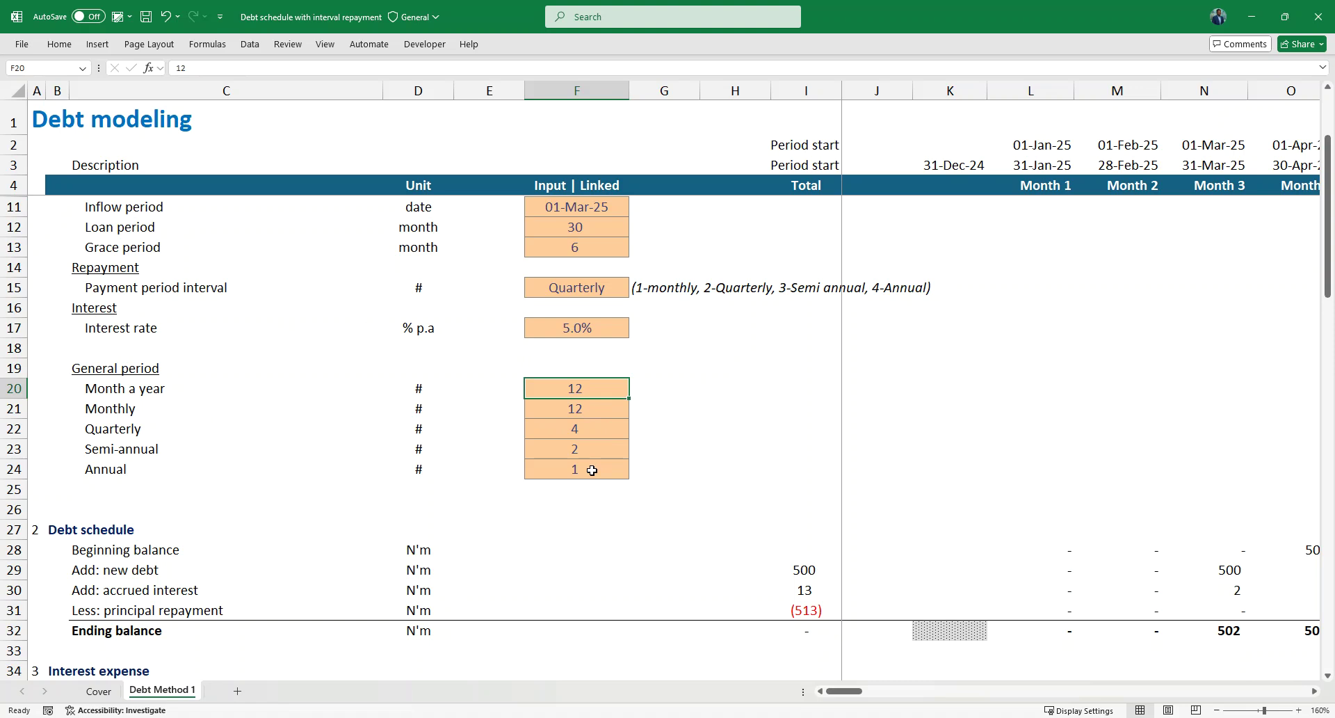
scroll(592, 471, down, 1)
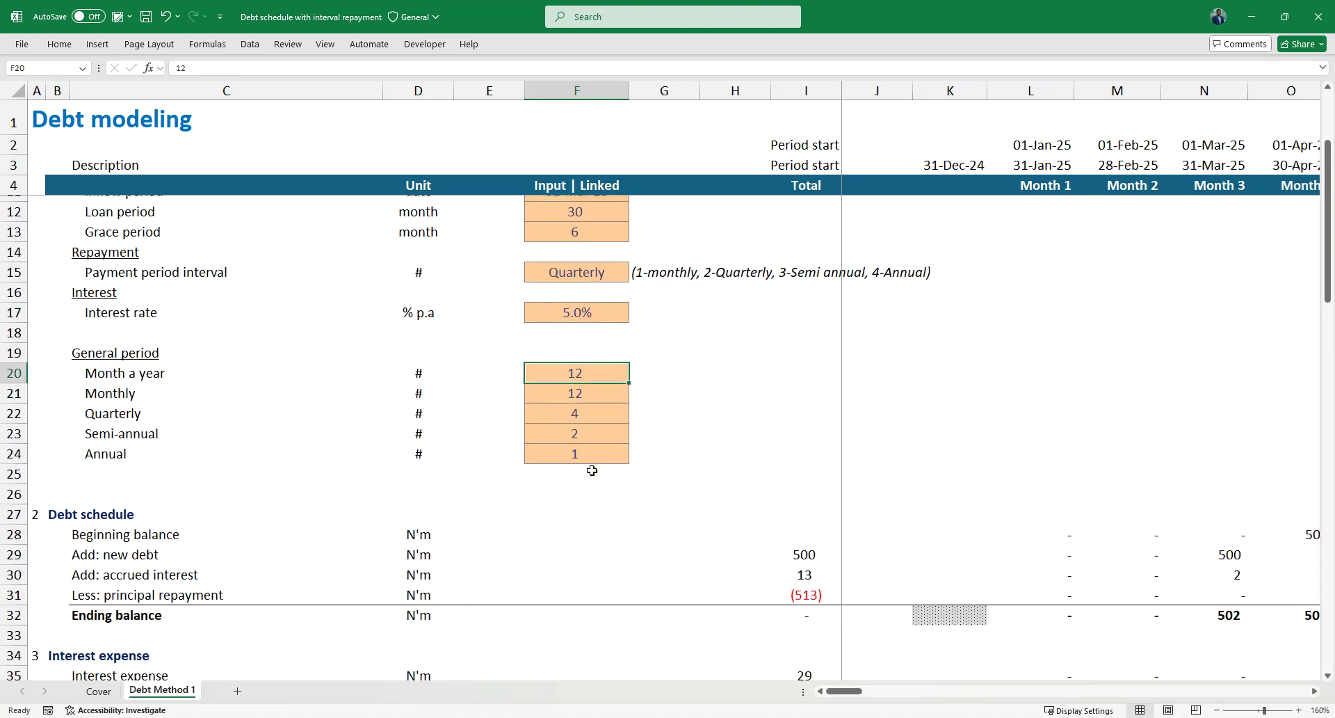
key(Down)
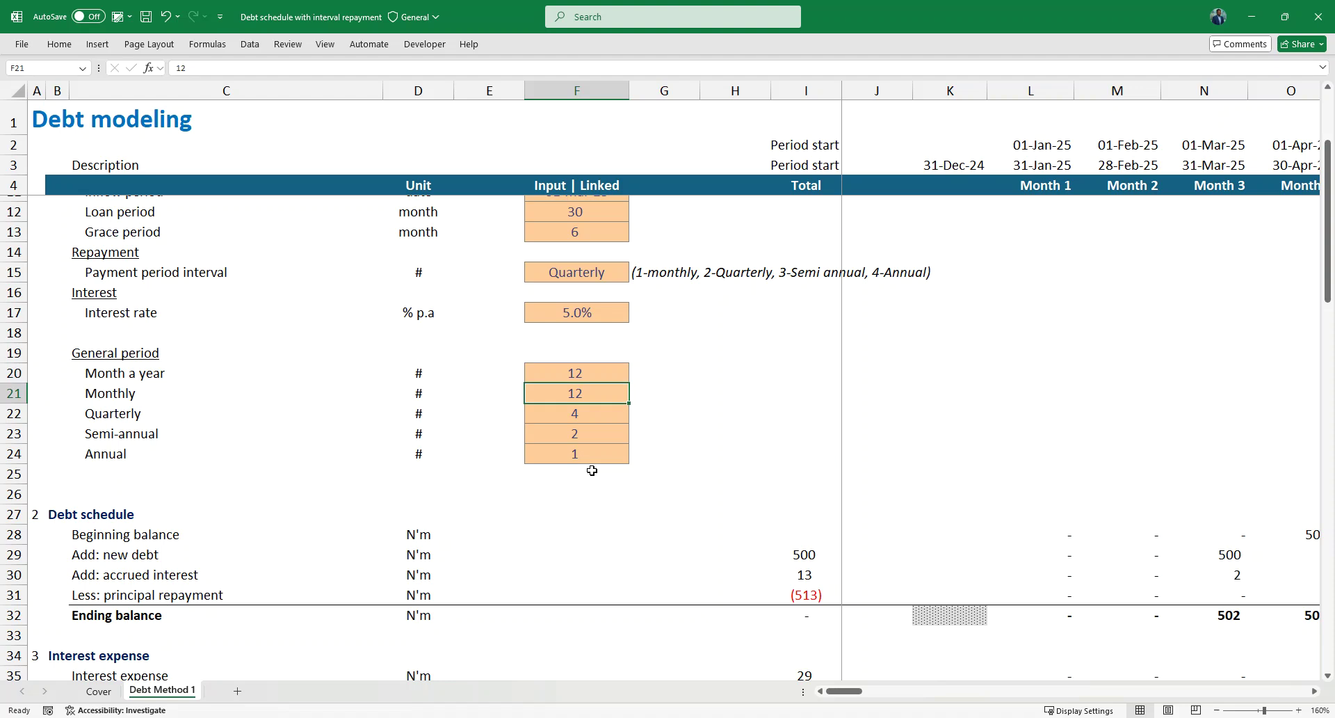
key(Down)
key(Down)
key(Down)
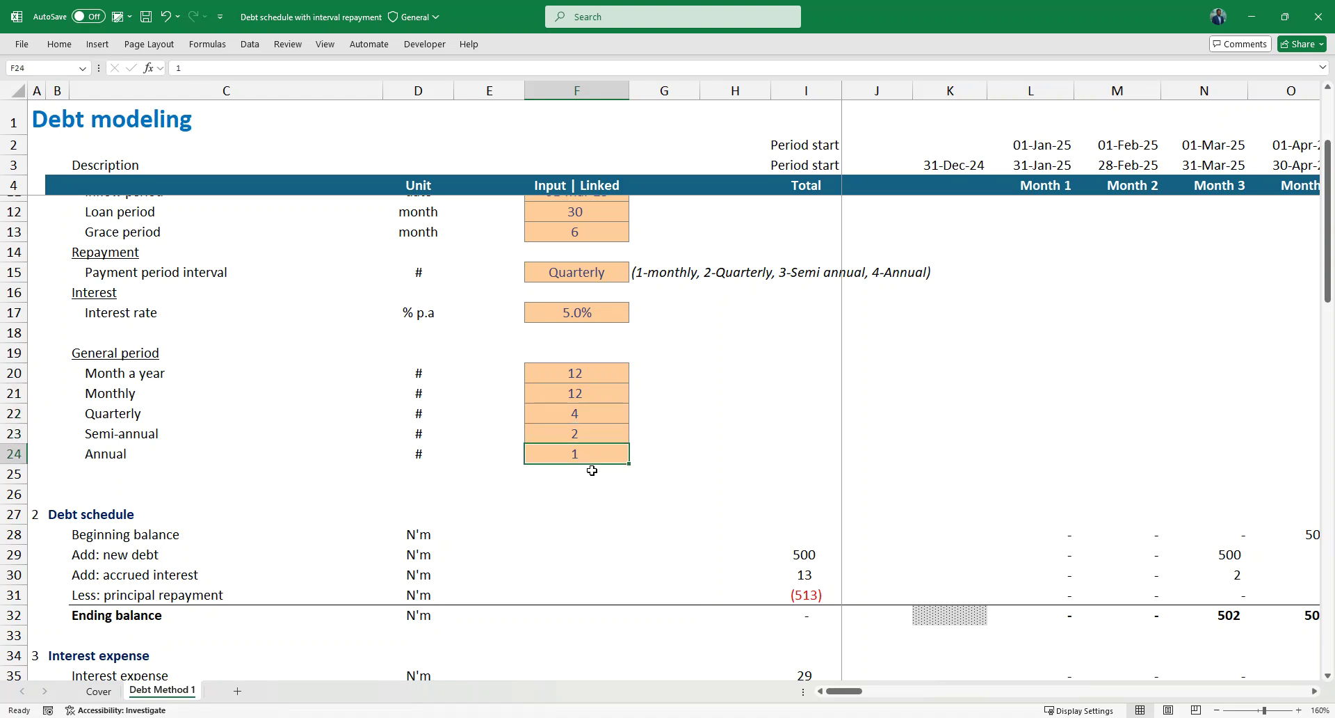
Examine the Debt schedule line items from Beginning balance through new debt, accrued interest and principal repayment to Ending balance.
scroll(592, 470, down, 1)
scroll(592, 470, down, 3)
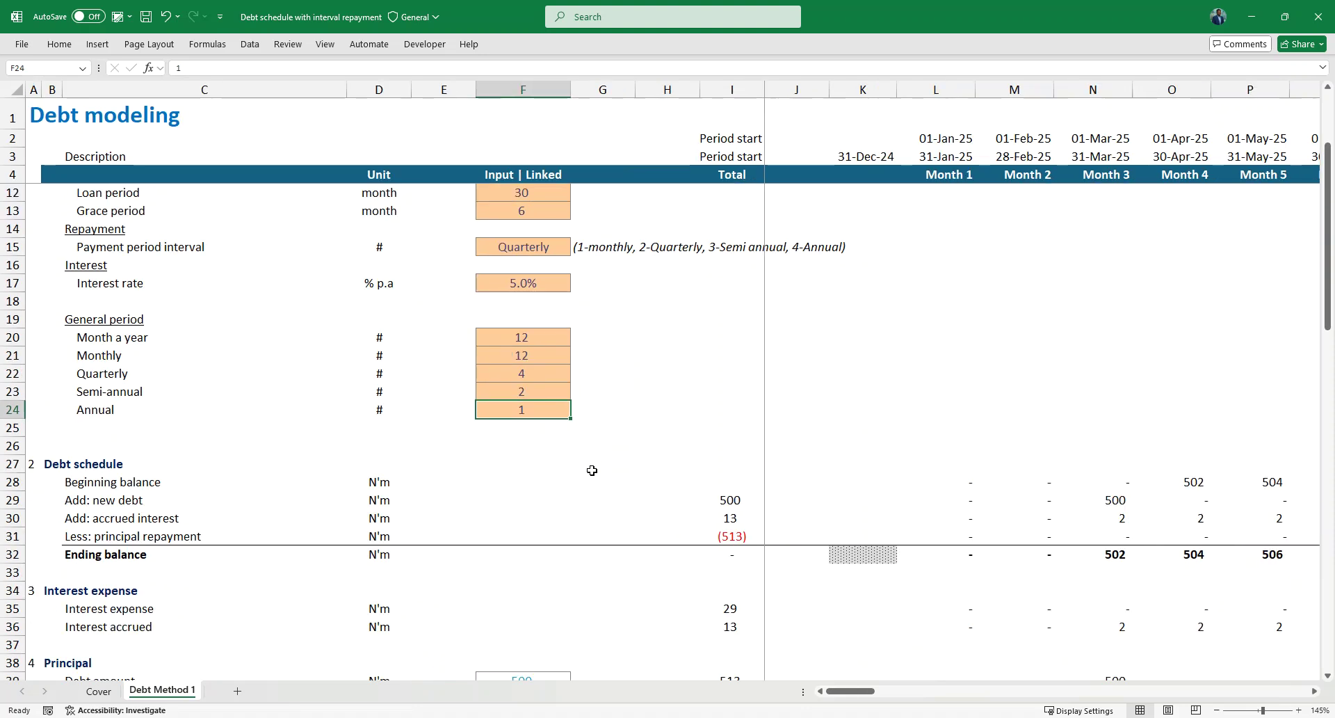
scroll(592, 470, down, 1)
scroll(592, 470, up, 4)
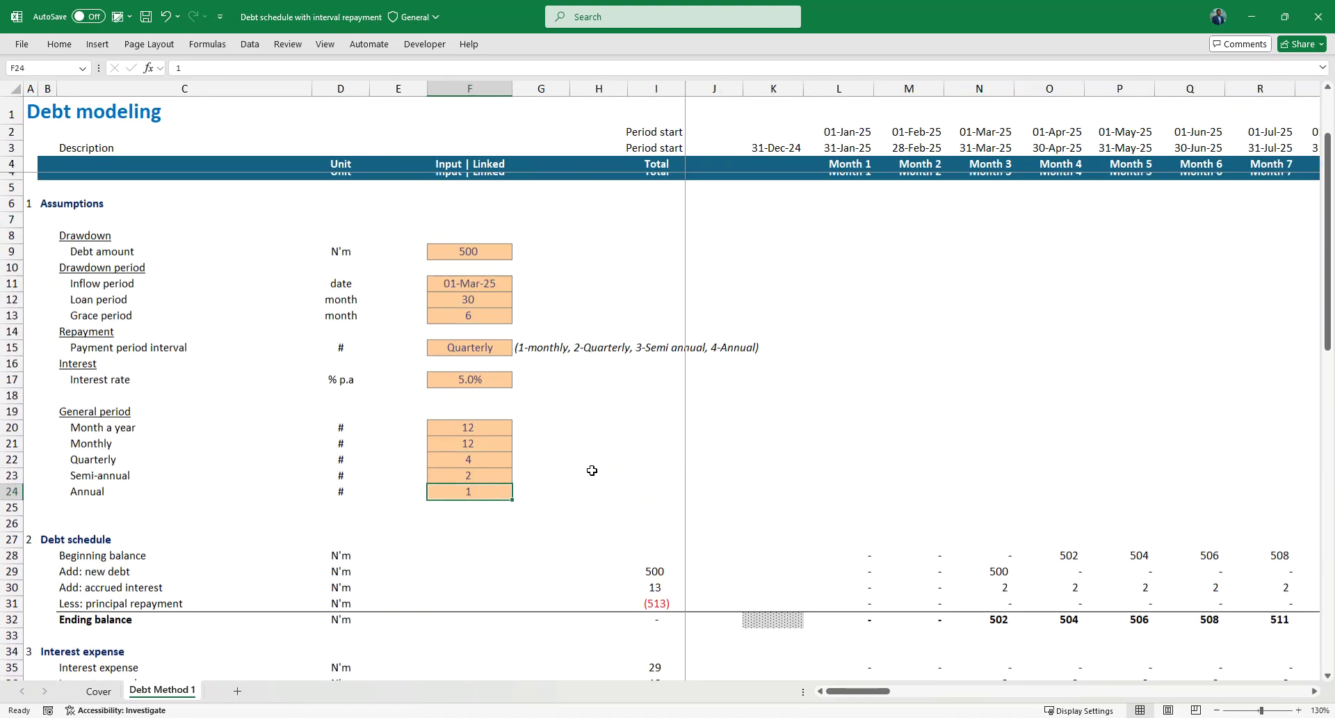
scroll(592, 470, down, 5)
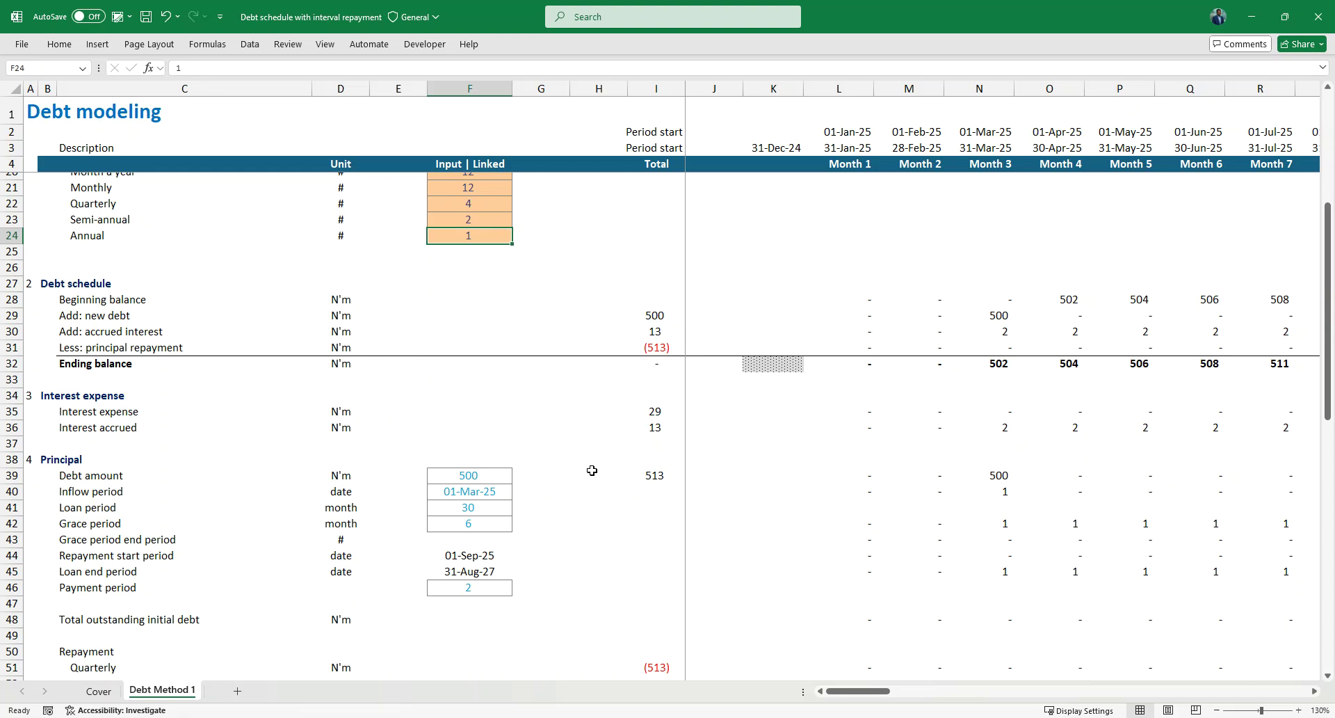
click(133, 316)
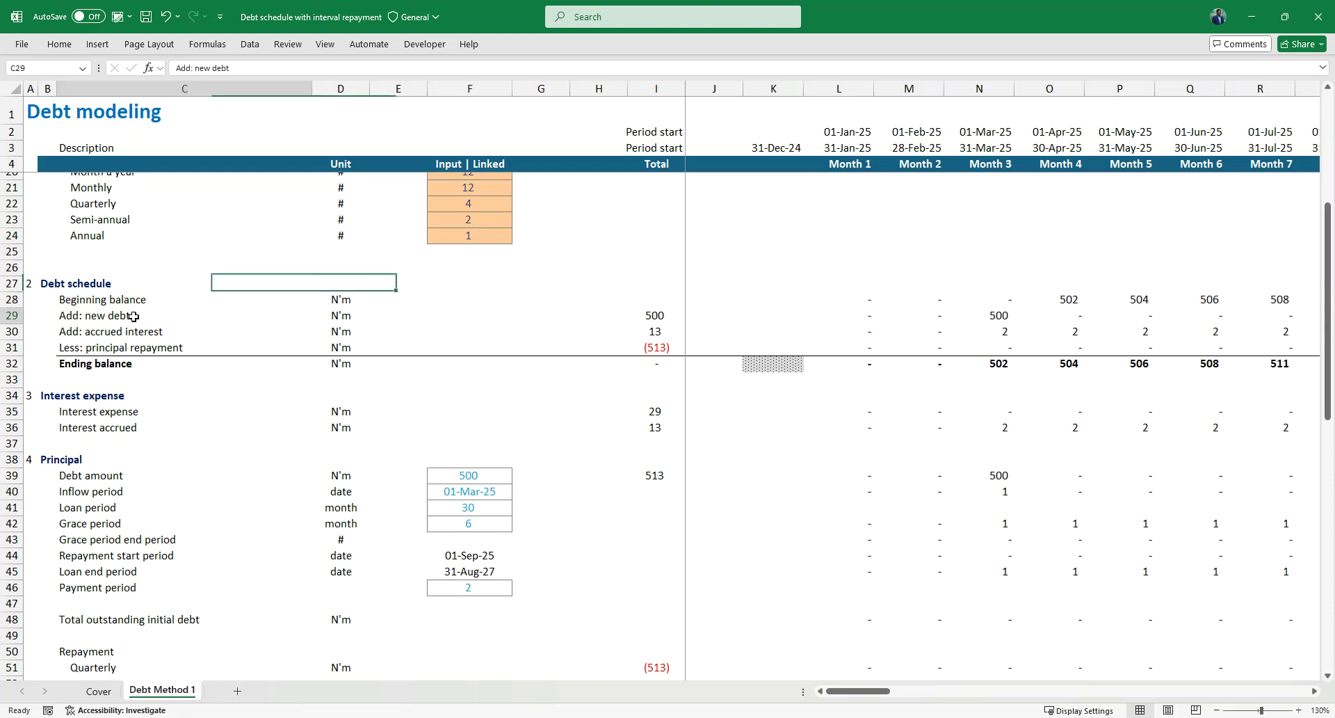
click(135, 331)
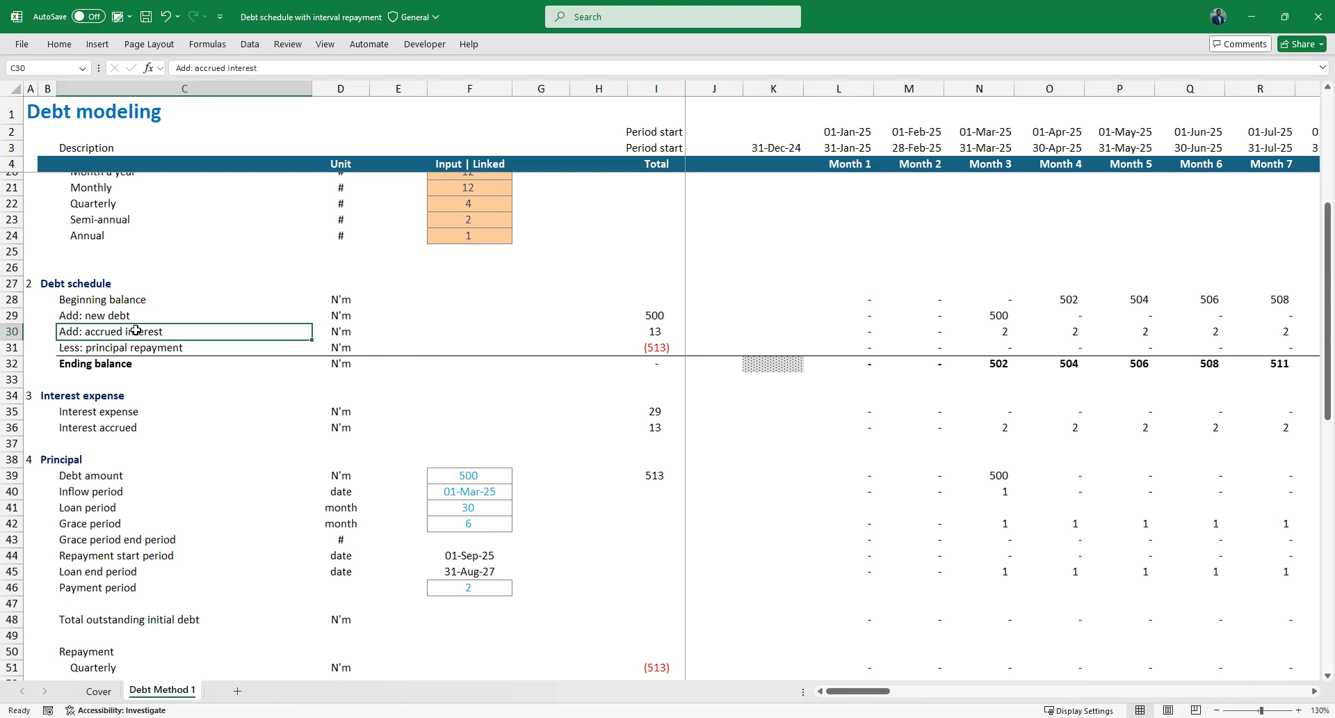
scroll(136, 331, up, 3)
drag(192, 450, 229, 473)
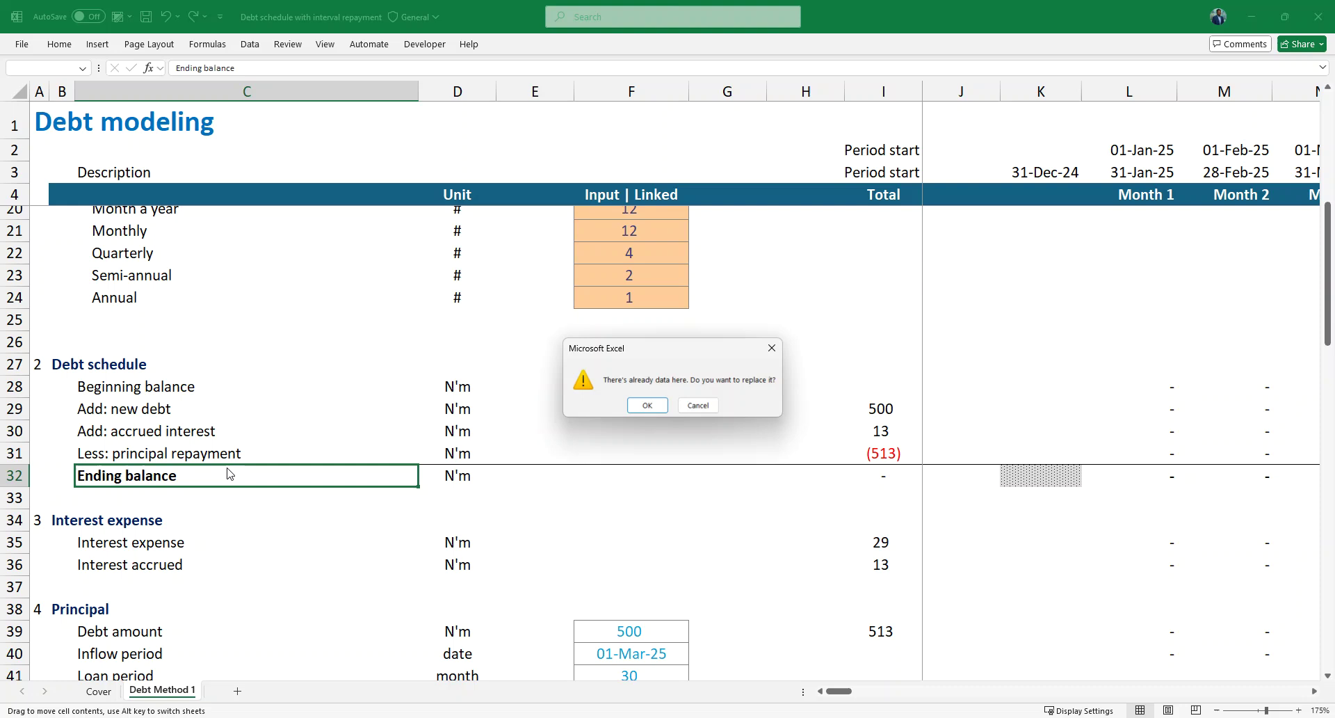
key(Escape)
scroll(612, 506, down, 2)
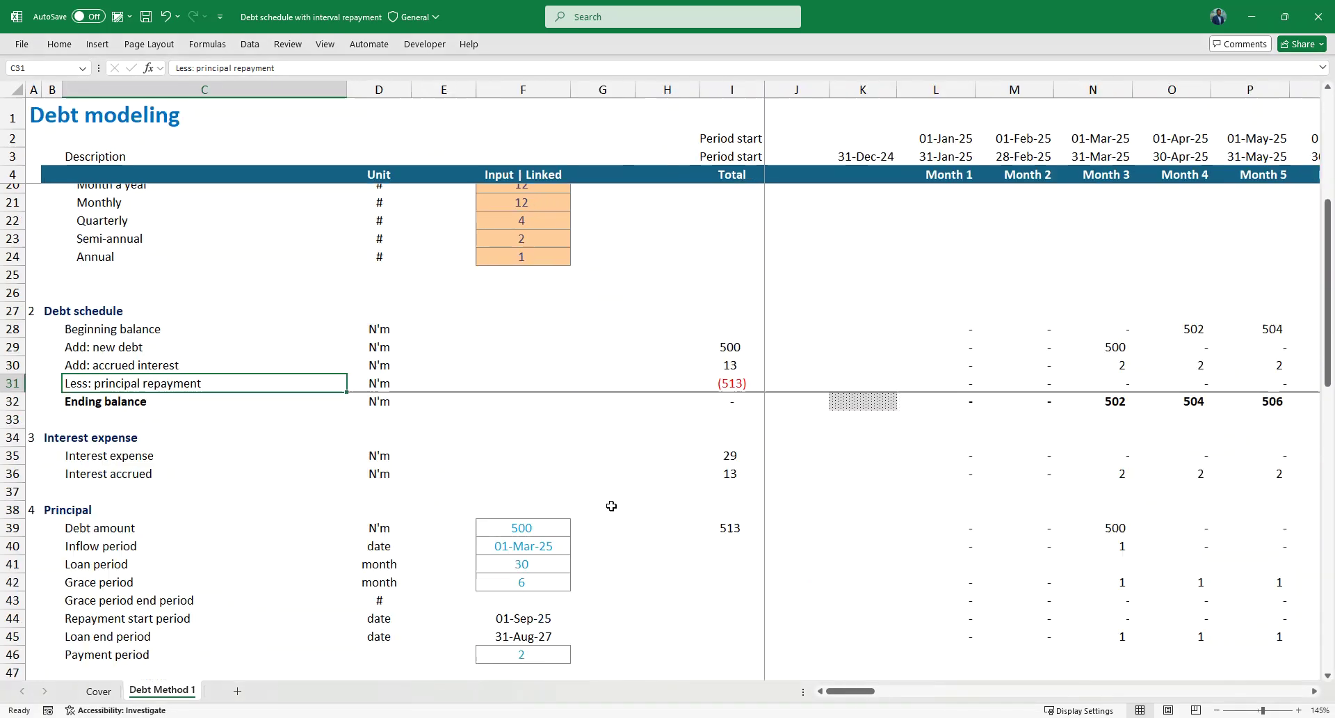
Inspect the formula behind the new debt added in Month 3 of the Debt schedule.
scroll(1037, 392, right, 1)
scroll(1037, 392, right, 1)
scroll(1037, 392, down, 1)
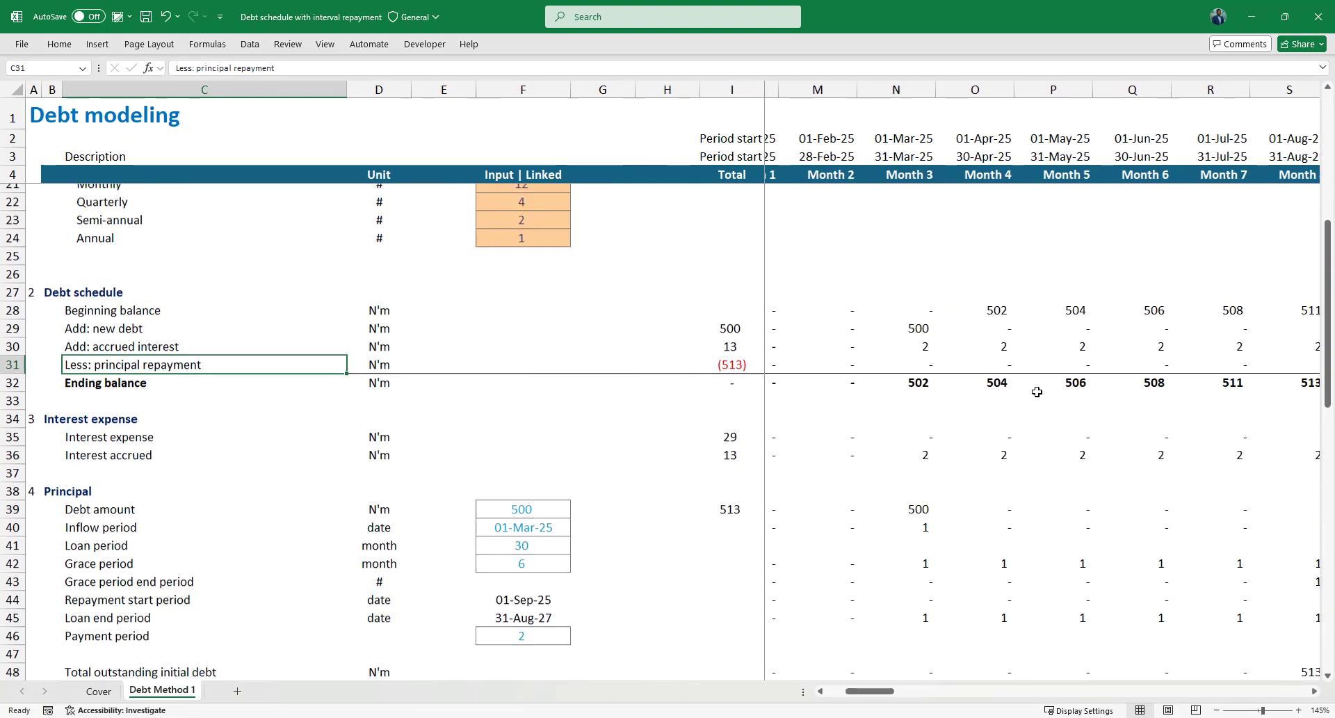
click(918, 325)
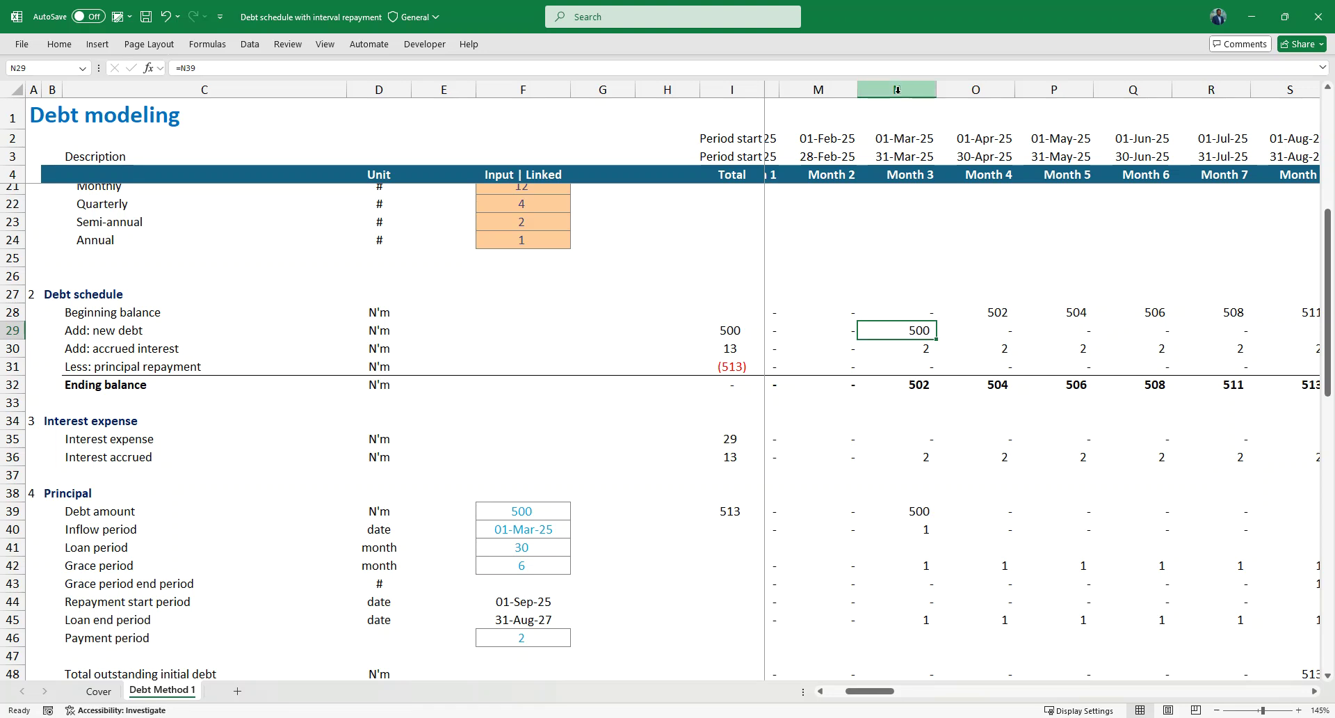
scroll(928, 406, up, 2)
key(F2)
key(Escape)
Inspect the Interest accrued formula for Month 3 and the cells it references.
key(Down)
key(Down)
key(Down)
key(Down)
key(Down)
key(Down)
key(Down)
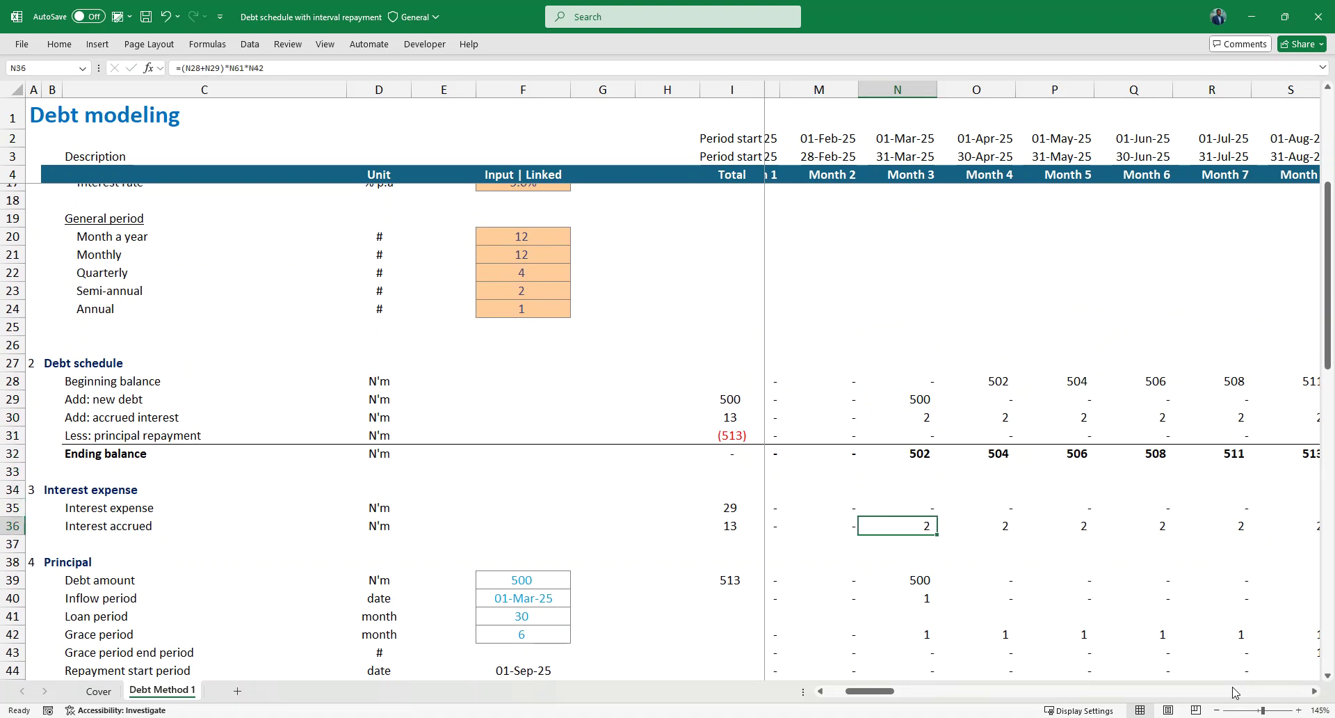
key(F2)
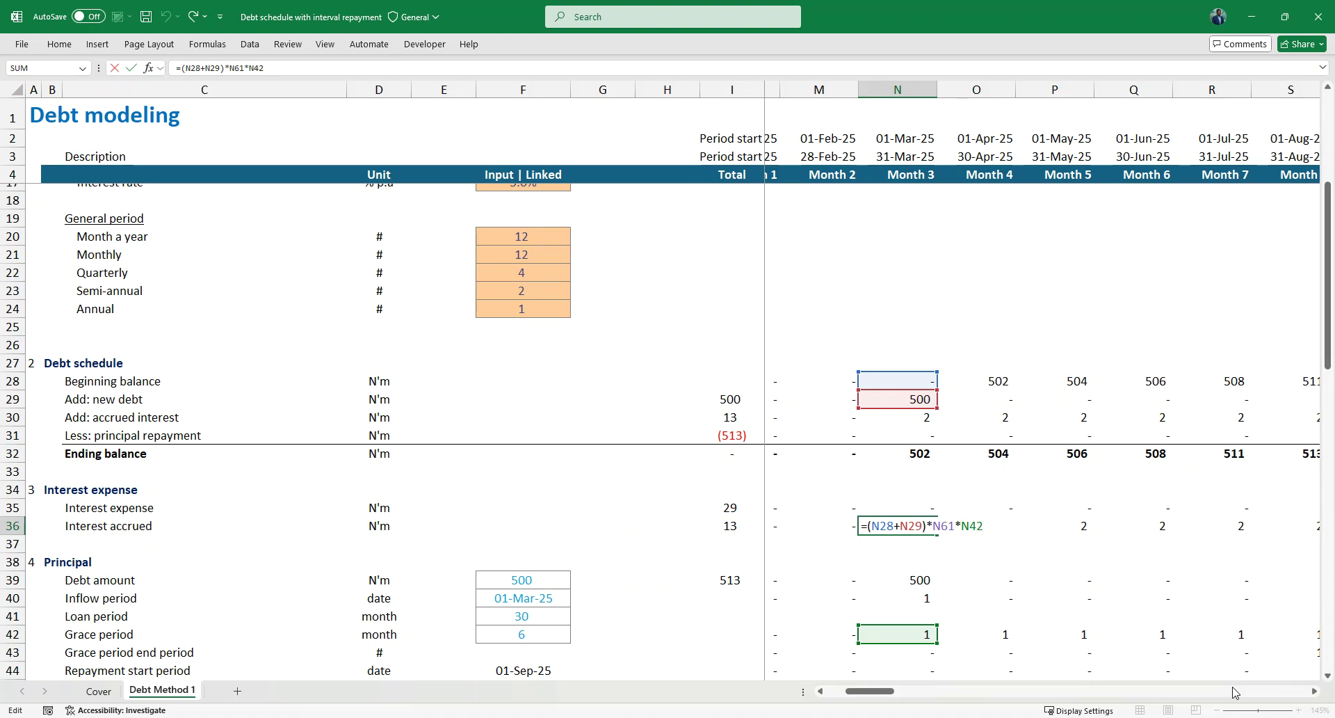
key(Escape)
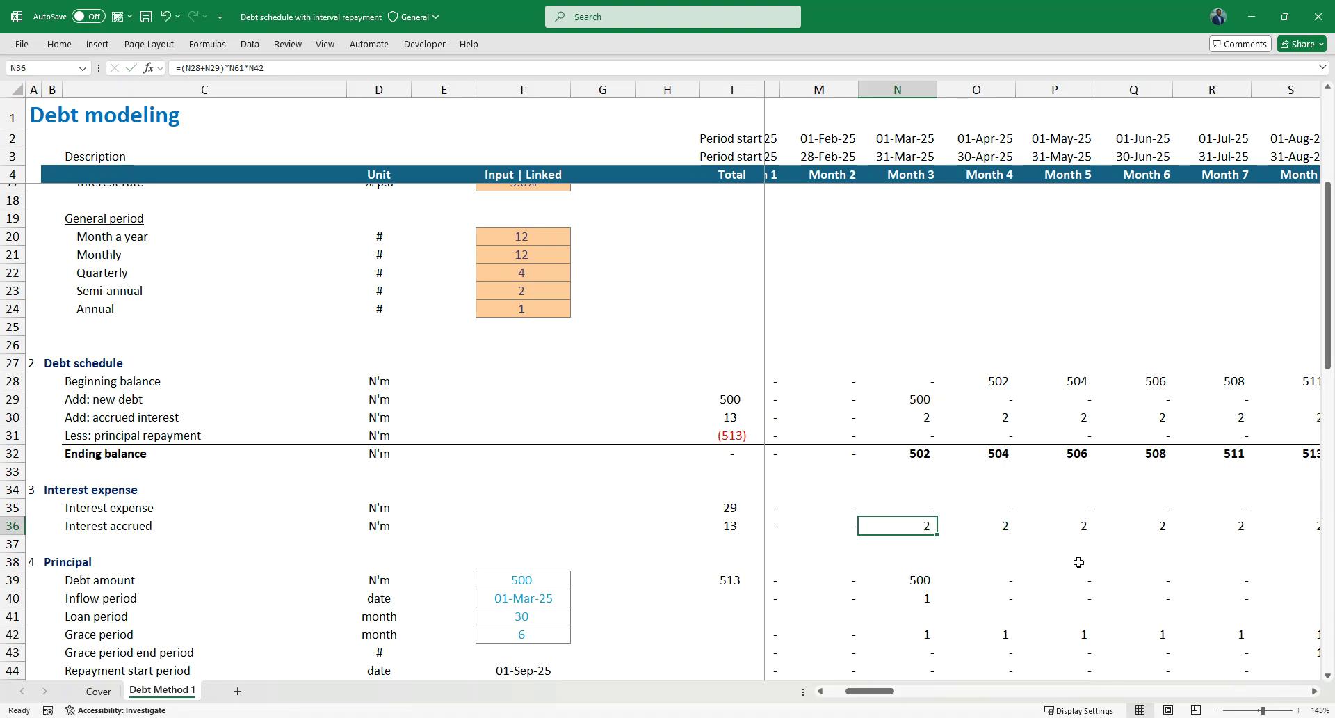
Trace the Month 3 ending balance to the Month 4 beginning balance and inspect the Month 4 Interest accrued formula.
click(914, 451)
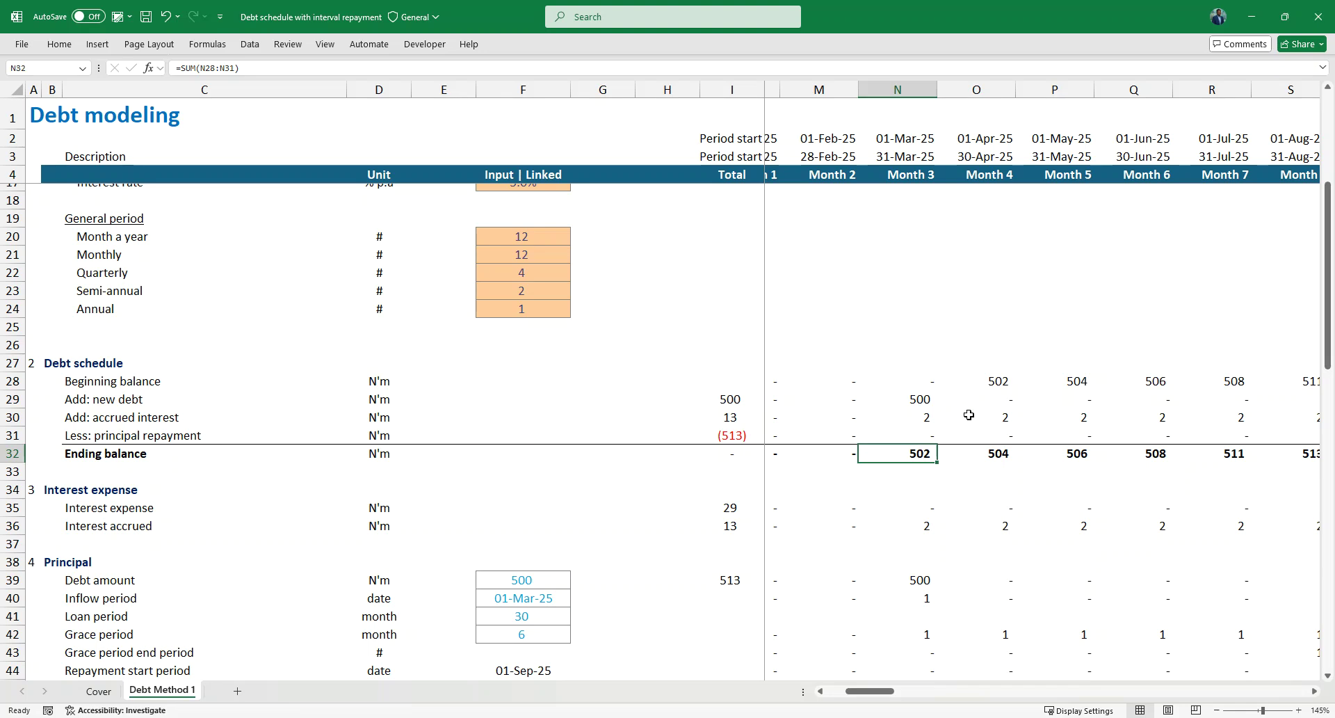
click(1000, 379)
click(1001, 523)
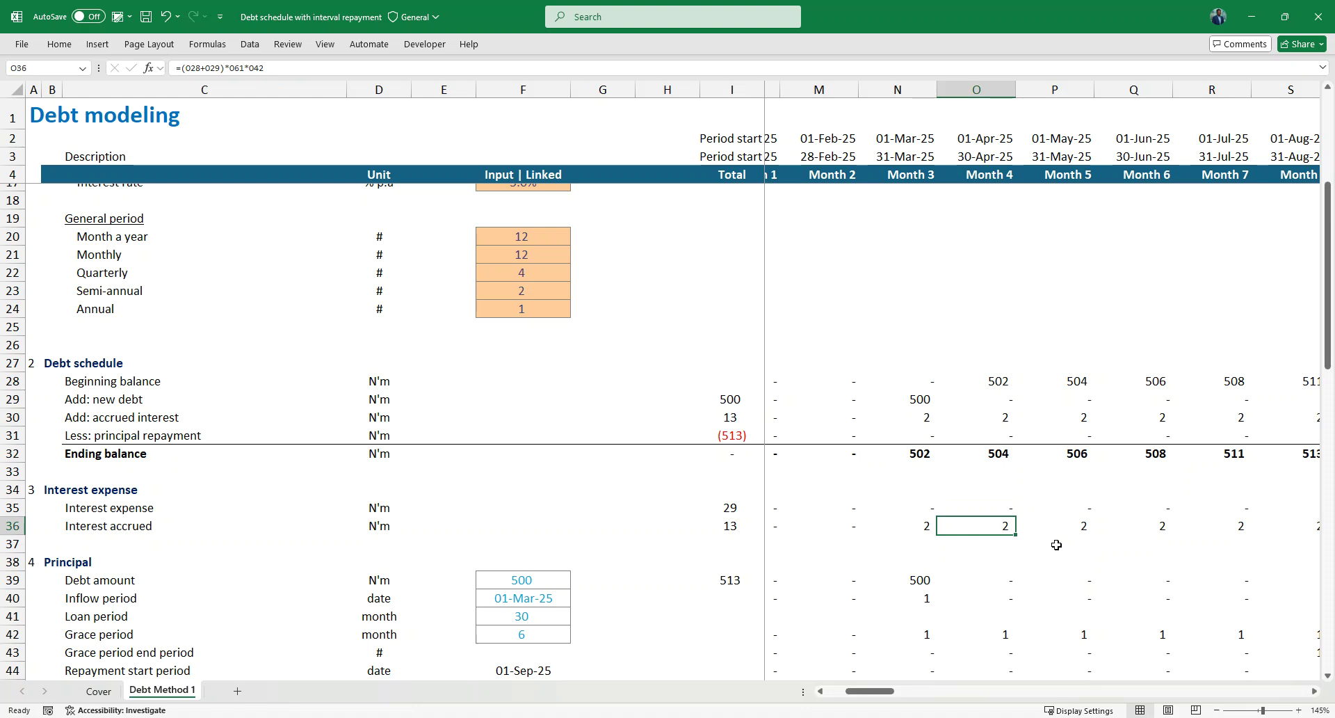
key(F2)
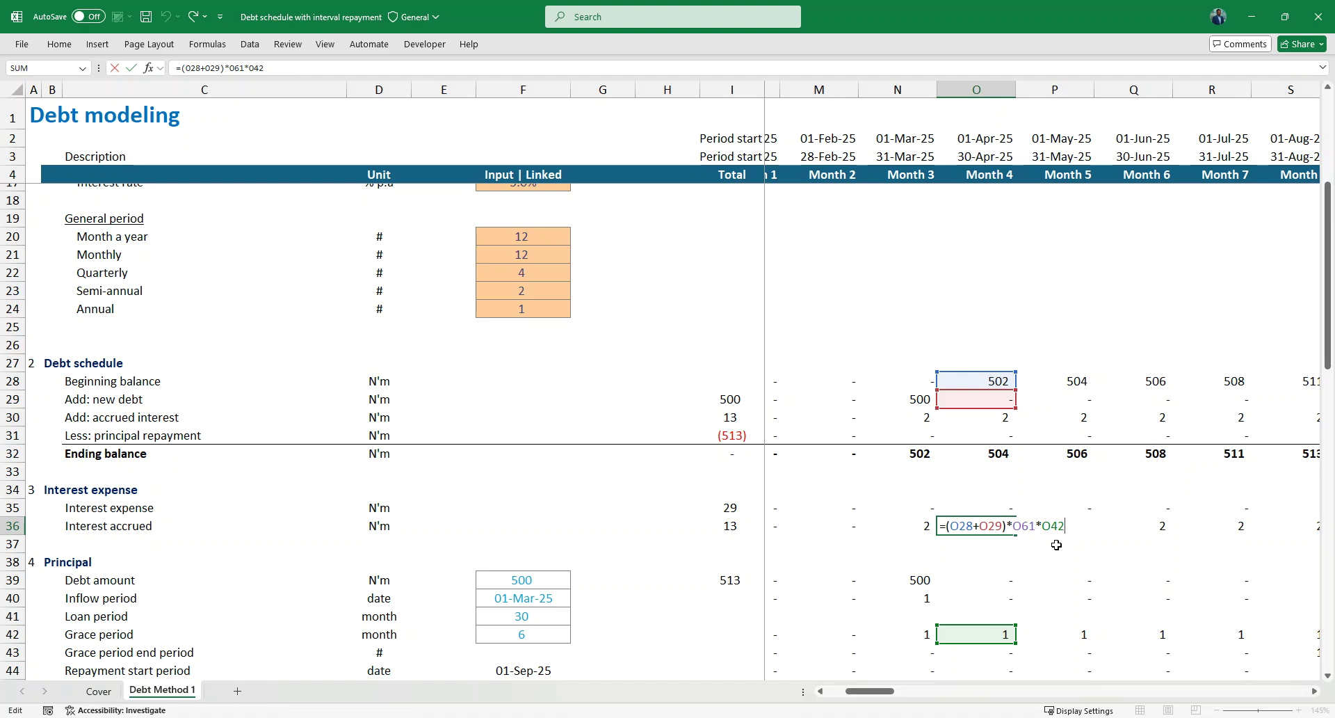
Follow the Interest accrued row from Month 5 onward to the last month of the grace period.
key(Tab)
key(Right)
key(Right)
key(Right)
key(Right)
key(Right)
key(Right)
key(Right)
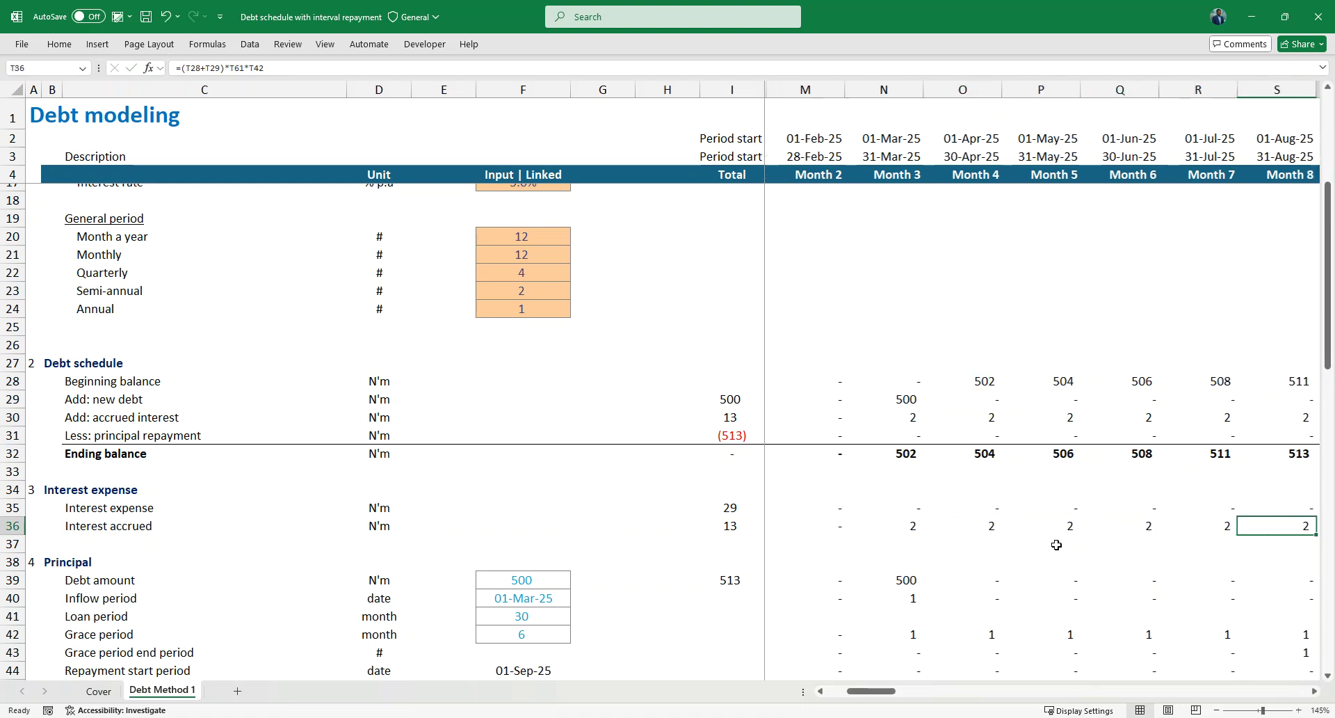
key(Left)
key(Left)
key(Left)
key(Left)
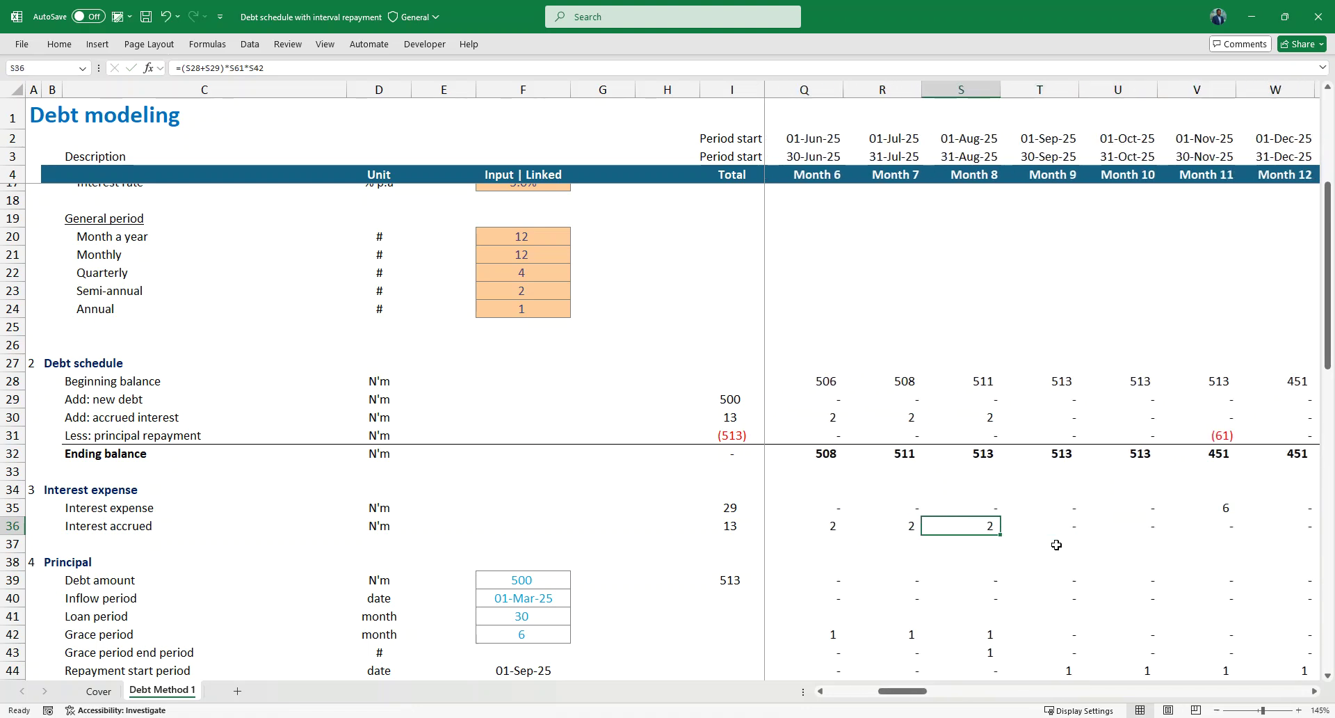
Examine the Month 8 ending balance, the months around it and the schedule back to Month 1.
click(985, 452)
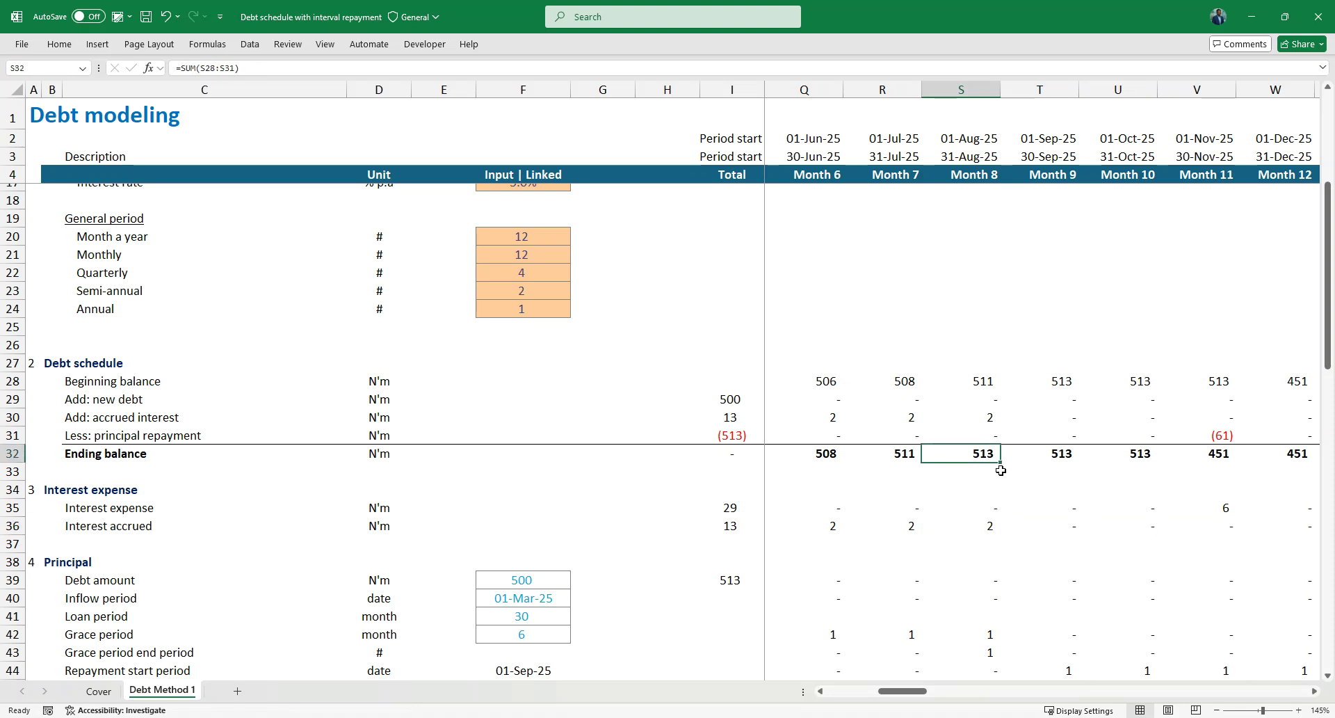
scroll(996, 530, down, 1)
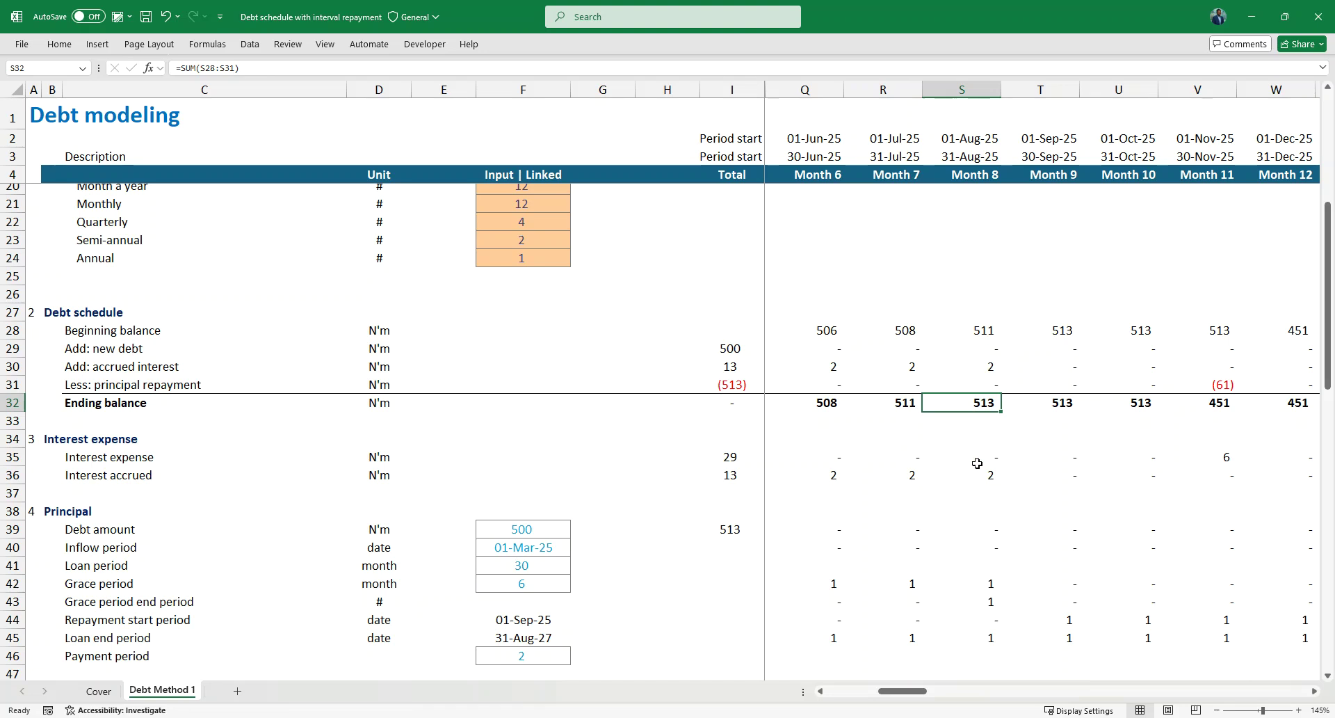
scroll(976, 465, down, 1)
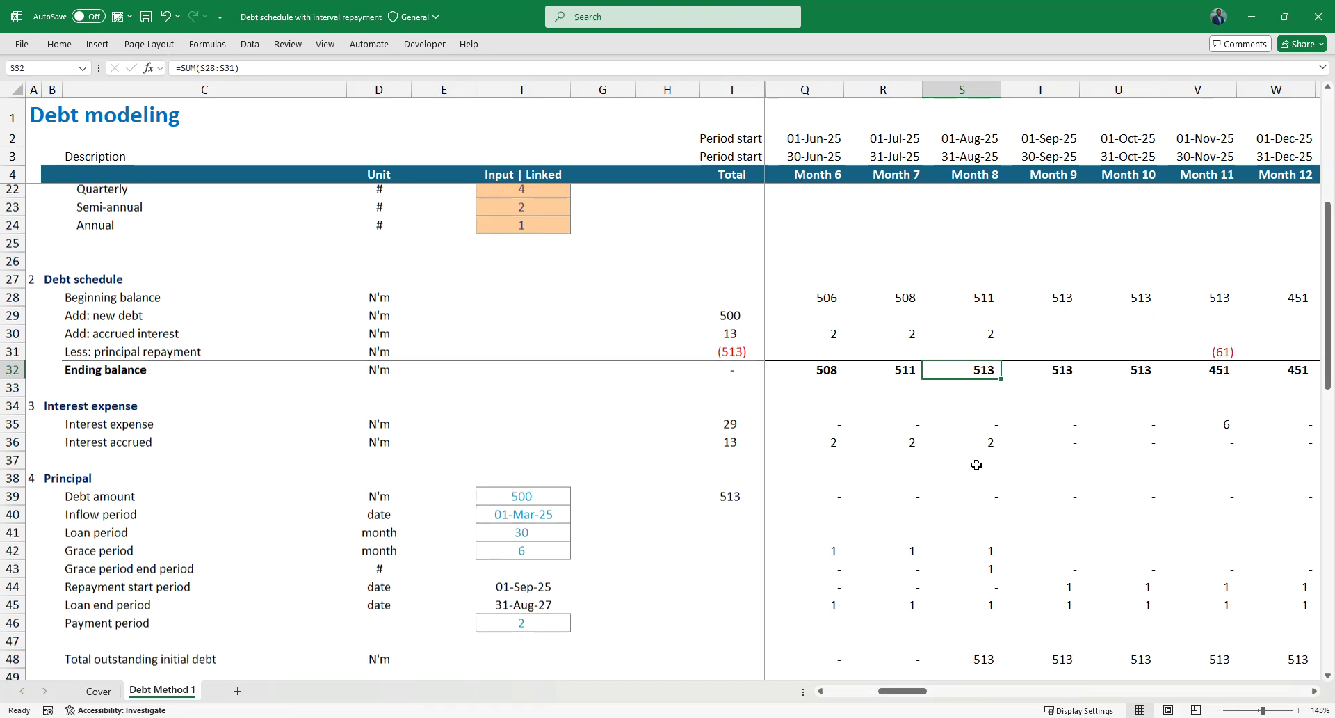
scroll(976, 465, up, 2)
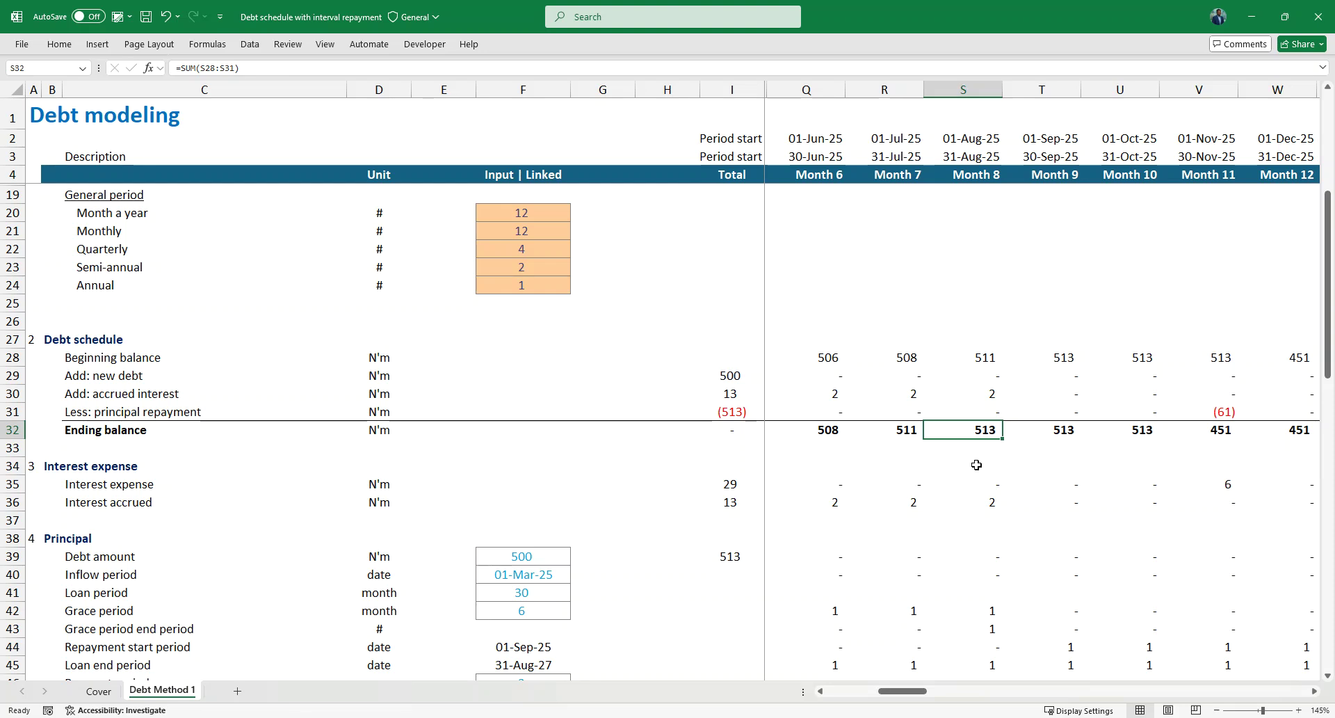
scroll(1014, 503, left, 1)
scroll(1014, 503, right, 2)
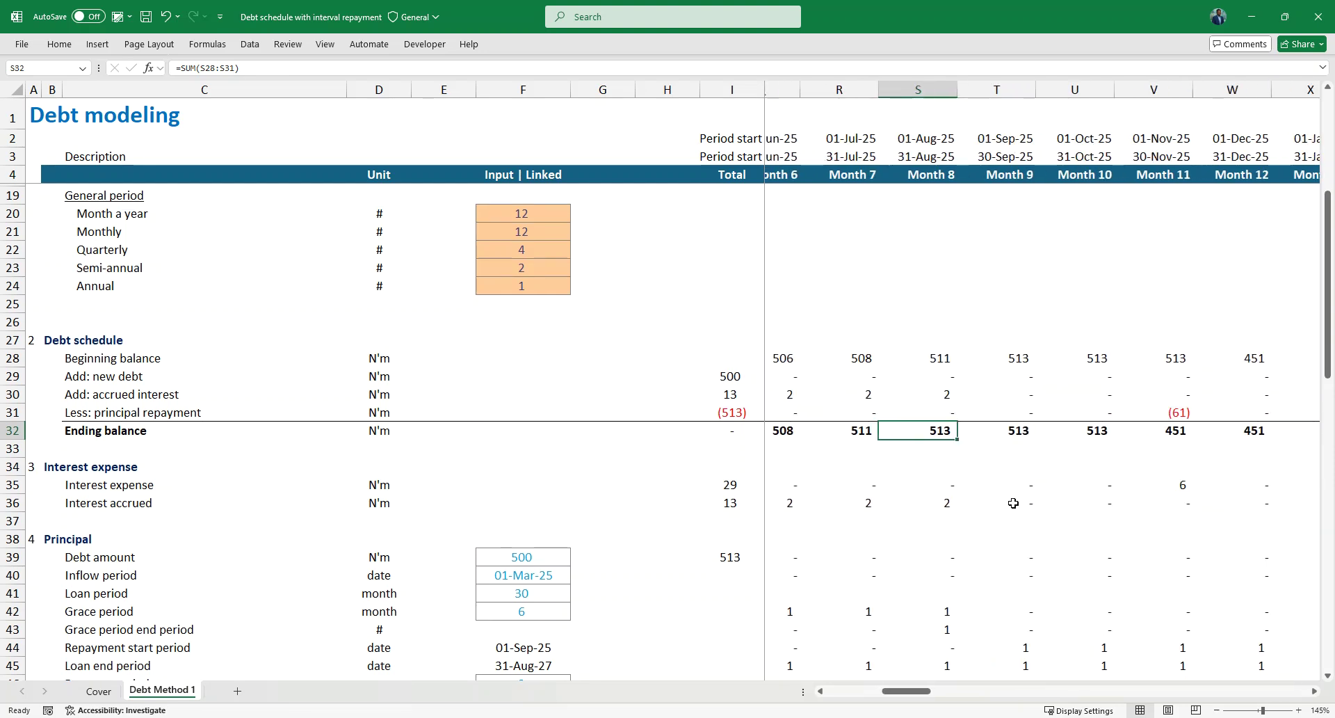
scroll(989, 491, left, 4)
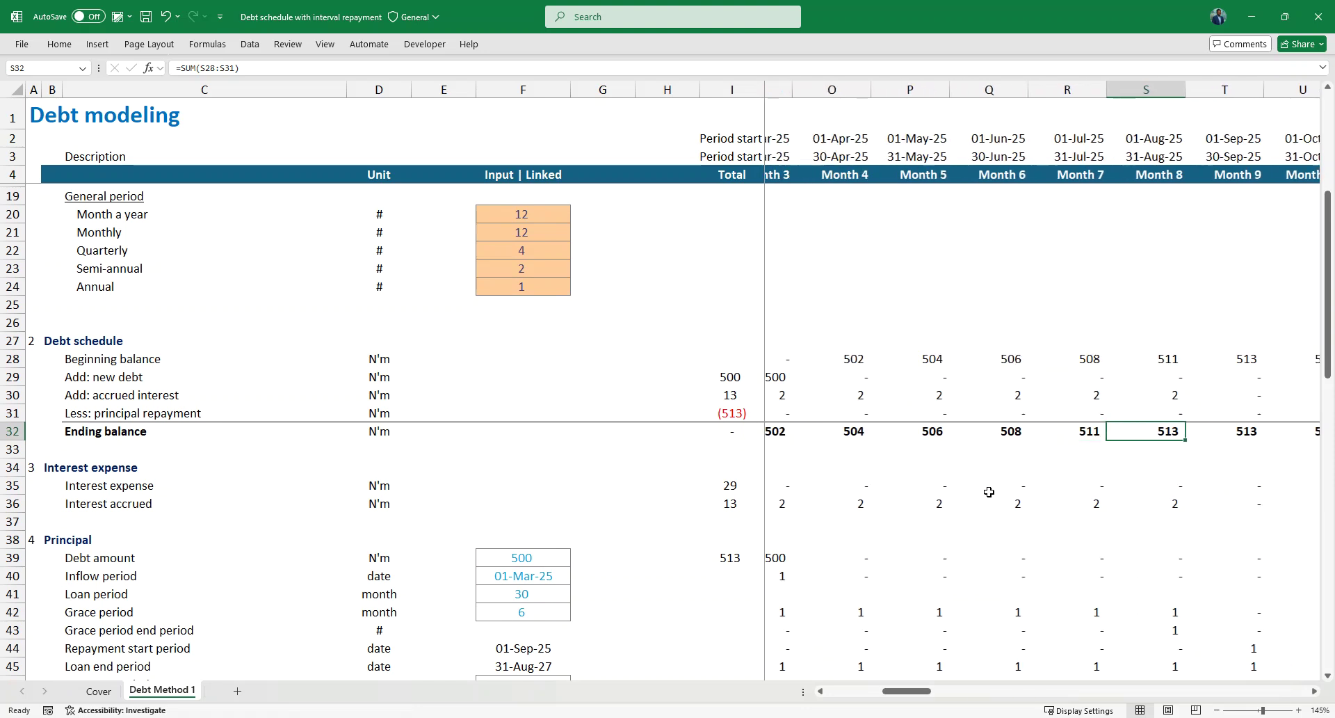
scroll(989, 492, left, 2)
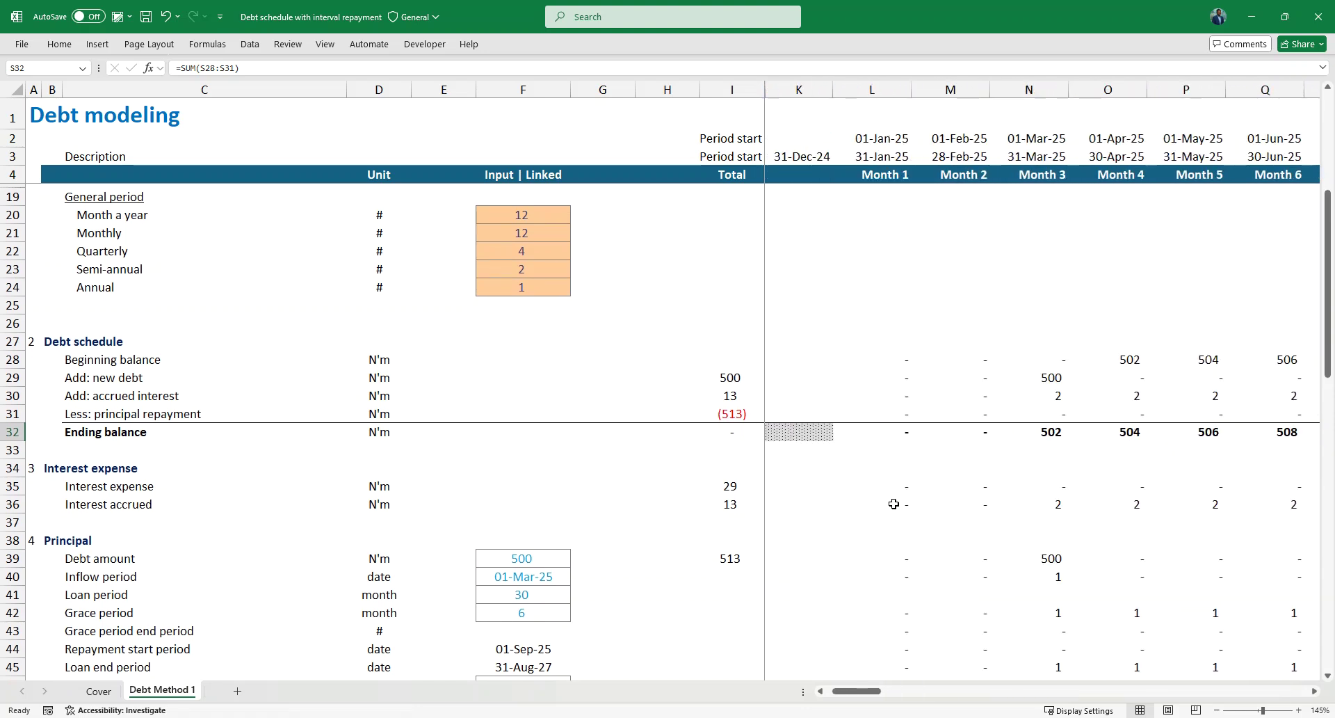
Look over the Interest expense, Principal and Repayment sections below the Debt schedule.
scroll(894, 503, down, 3)
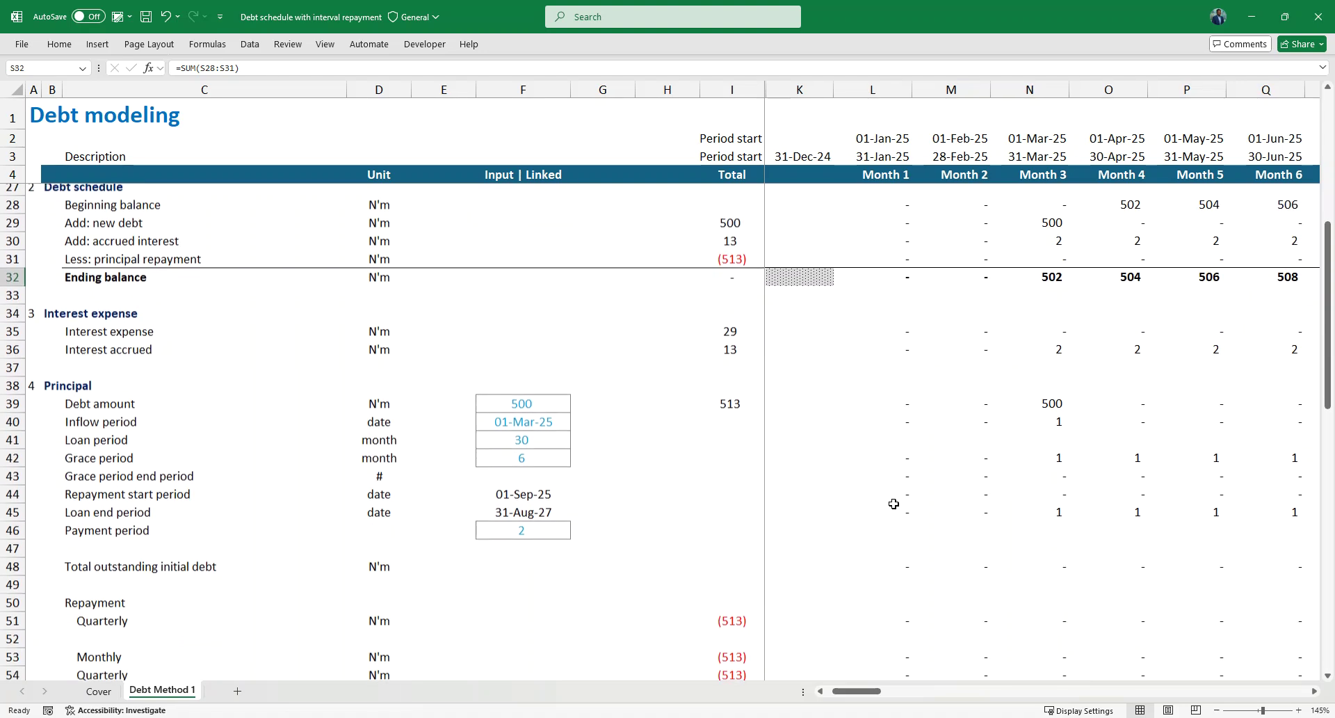
scroll(894, 502, down, 1)
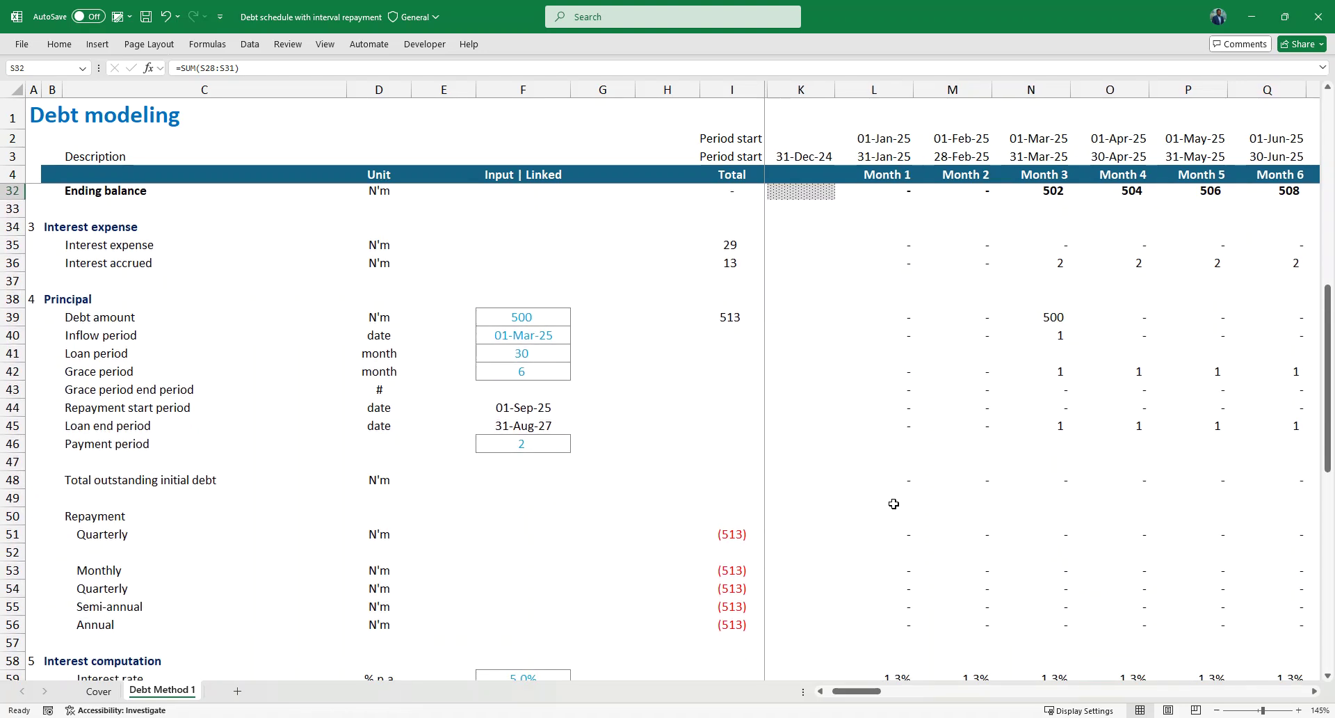
ctrl+scroll(894, 503, down, 1)
scroll(894, 503, up, 4)
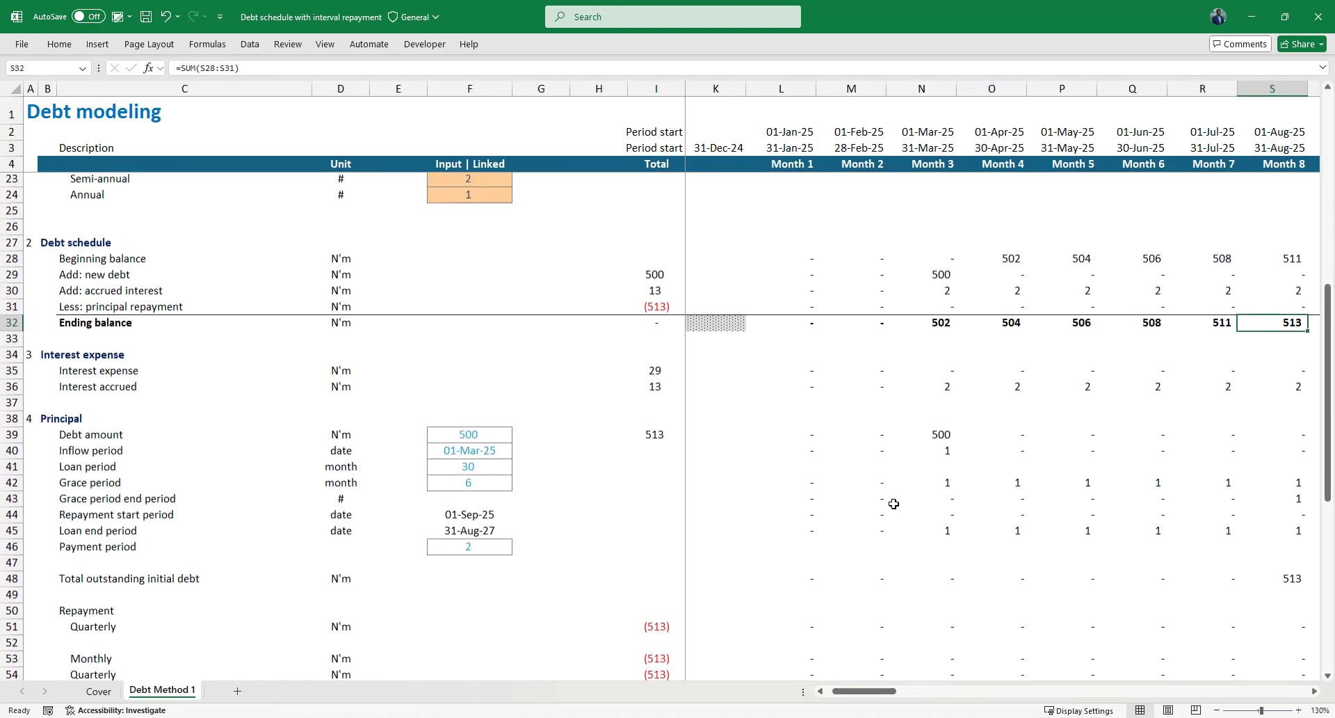
Examine the principal repayment cells for Month 11 and Month 8 in the Debt schedule.
scroll(894, 503, up, 1)
scroll(1005, 463, right, 3)
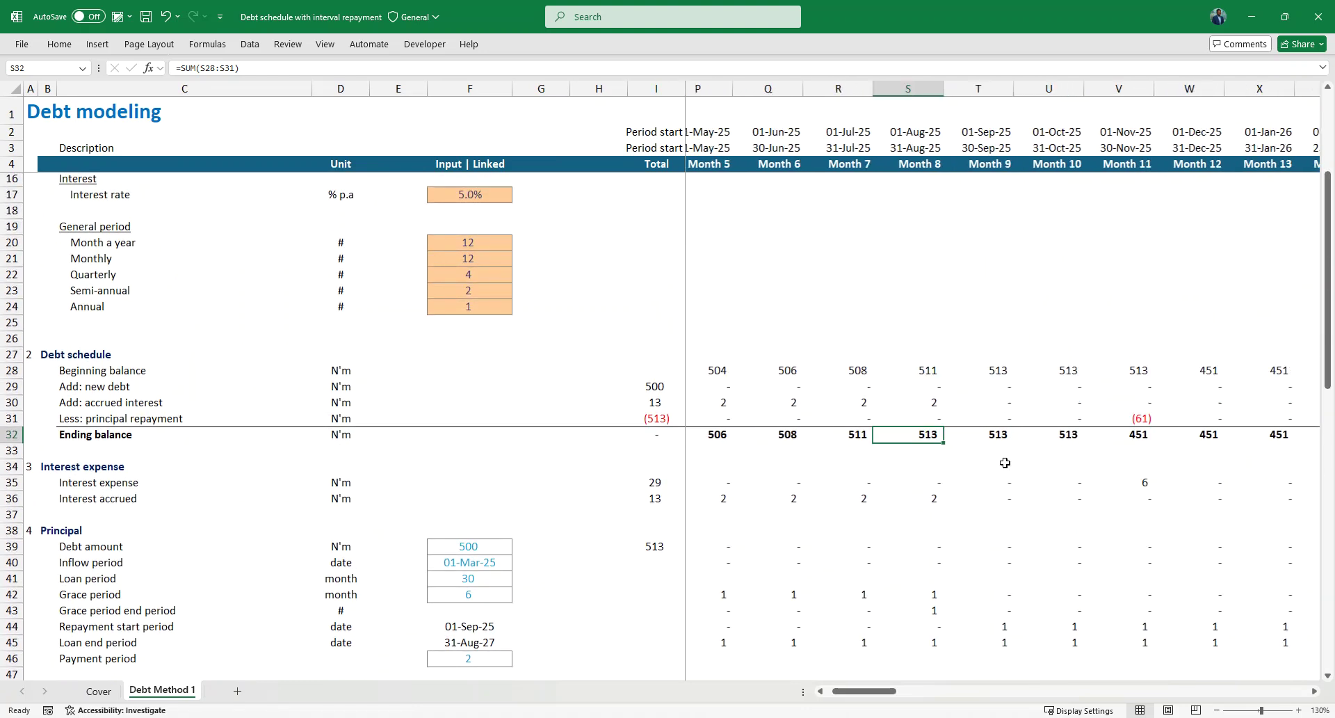
click(993, 415)
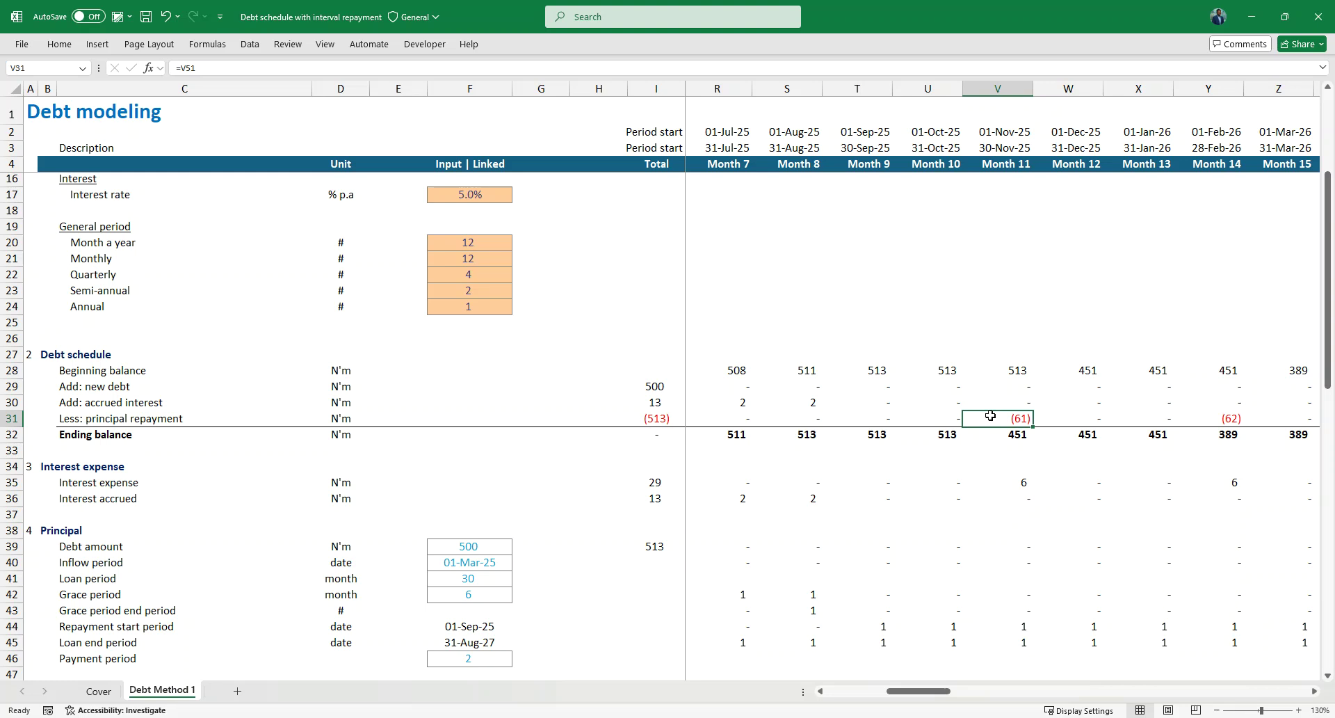
click(813, 418)
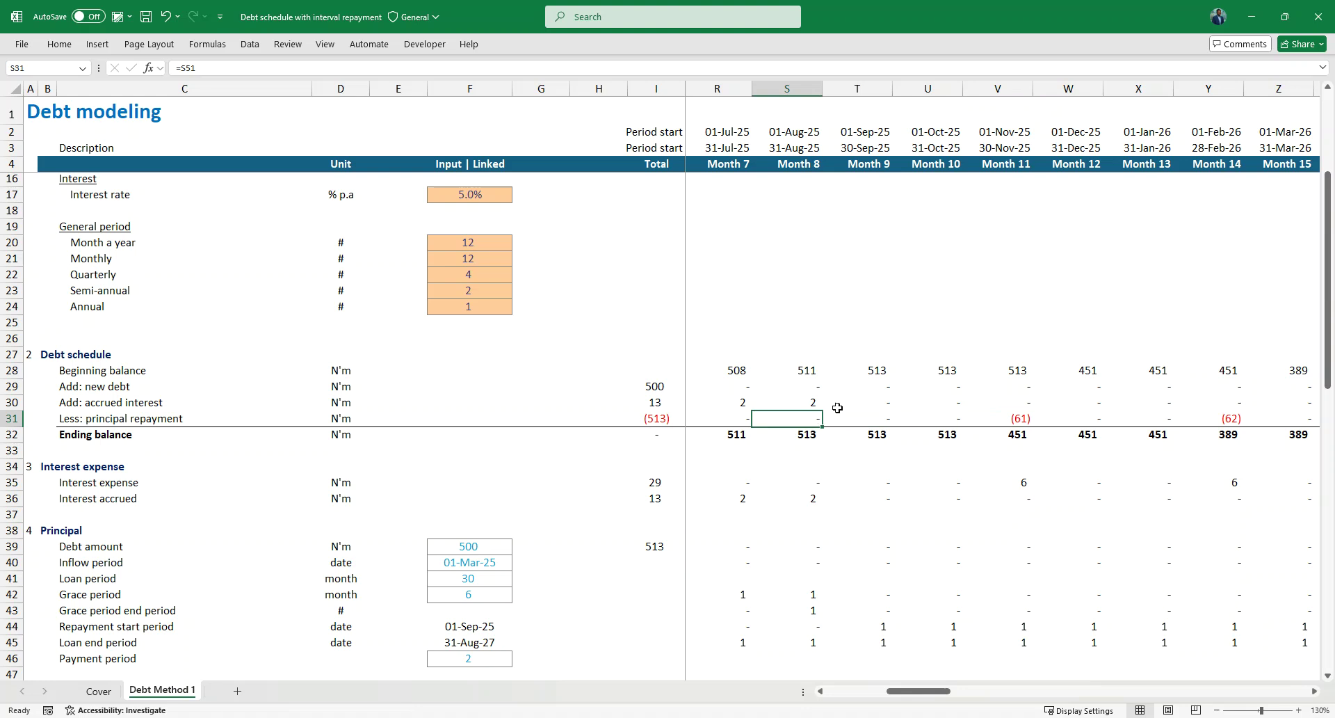
Check the Grace period input against the principal repayment row in Months 8, 9 and 11.
scroll(451, 289, up, 4)
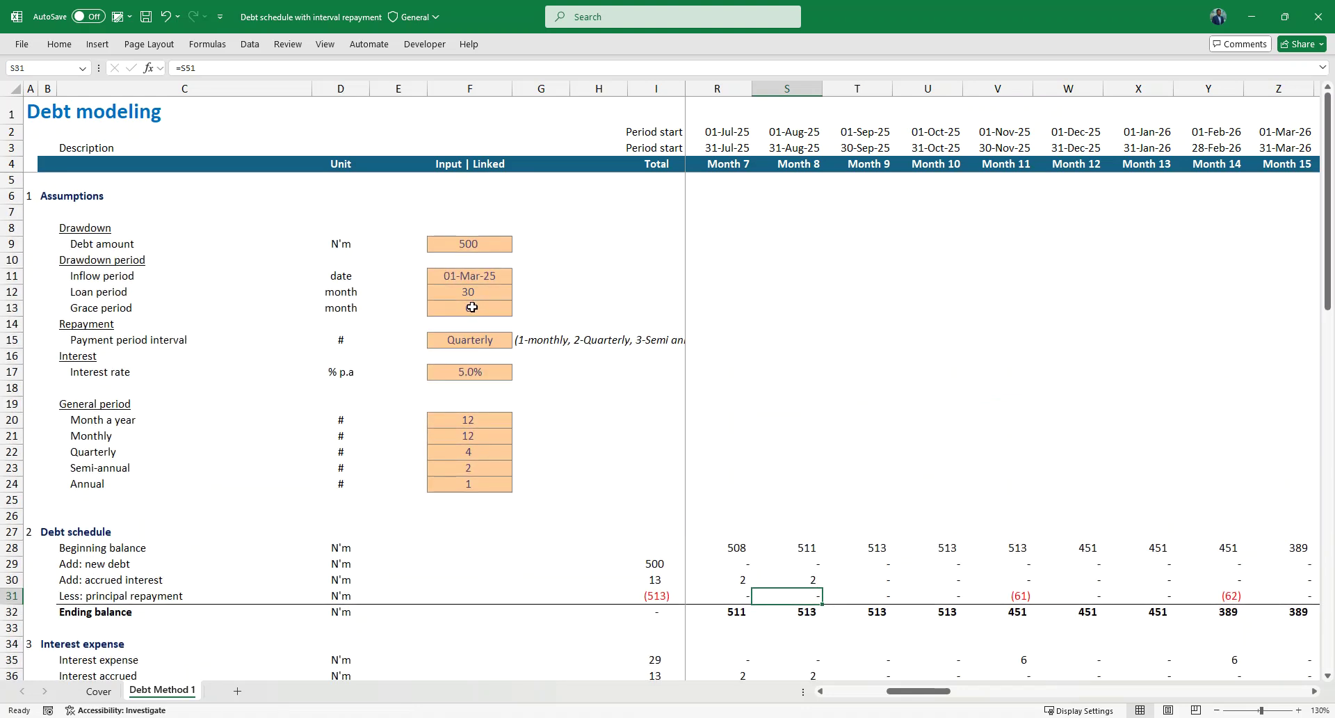
click(472, 307)
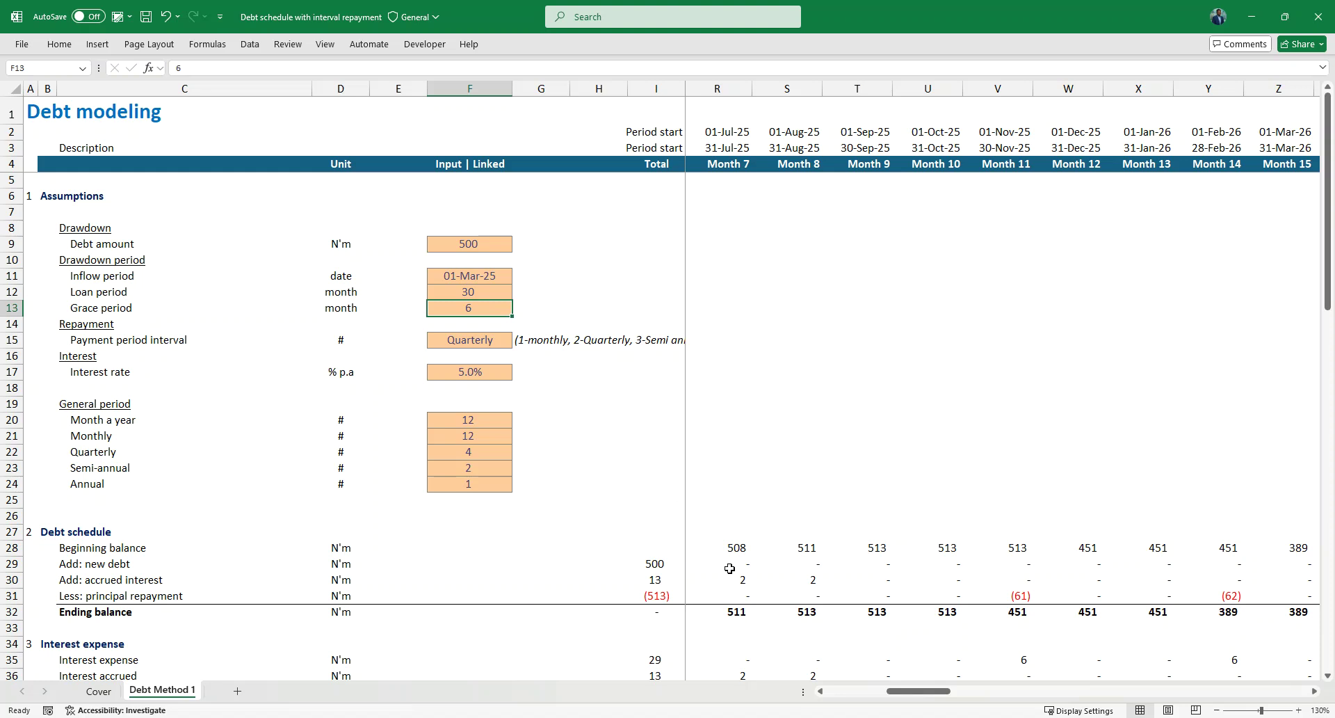
click(812, 596)
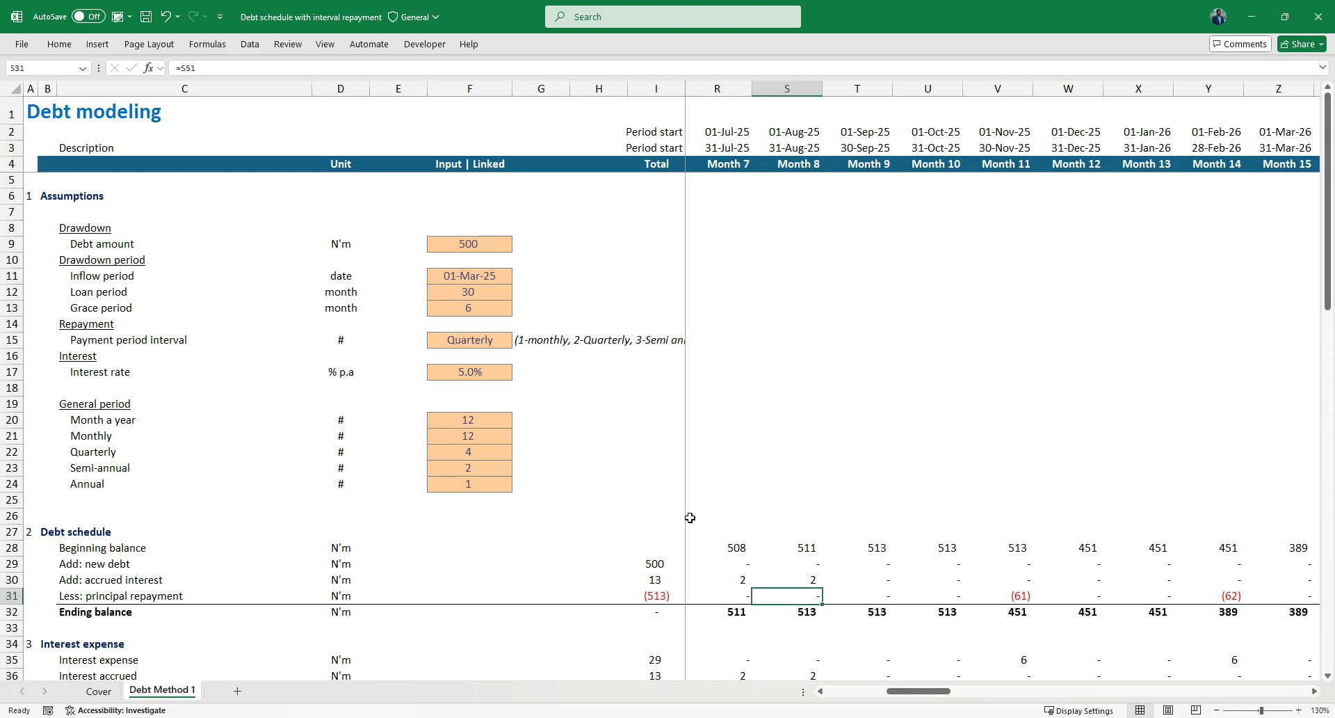
click(875, 590)
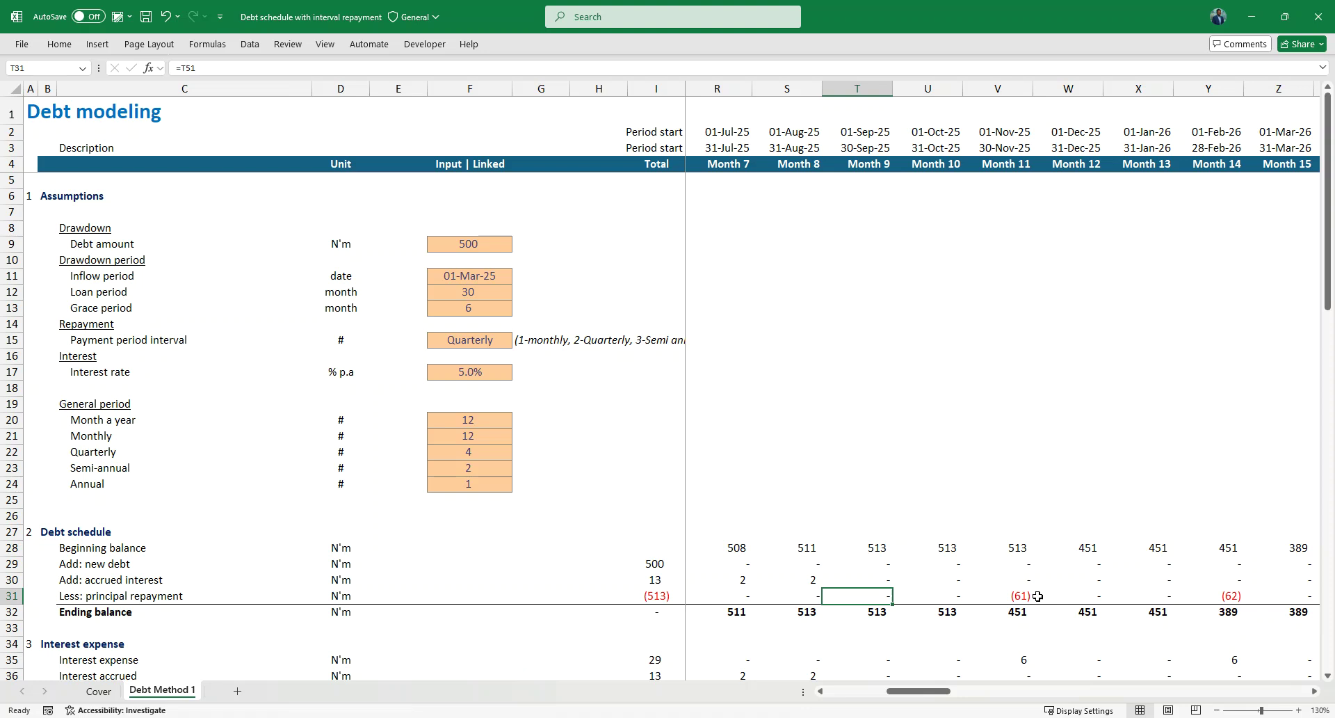
click(1009, 594)
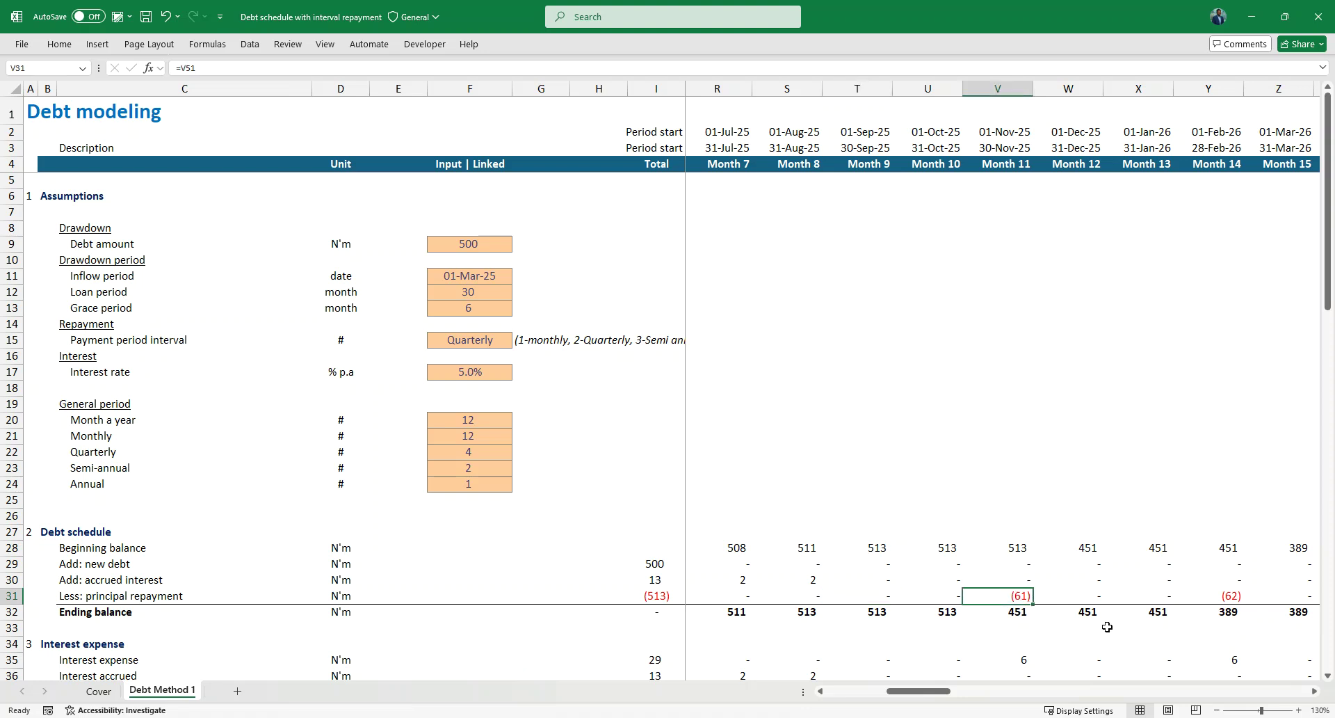
Set the Payment period interval to Monthly and check the principal repayment row from Month 9 onward.
scroll(1120, 604, right, 2)
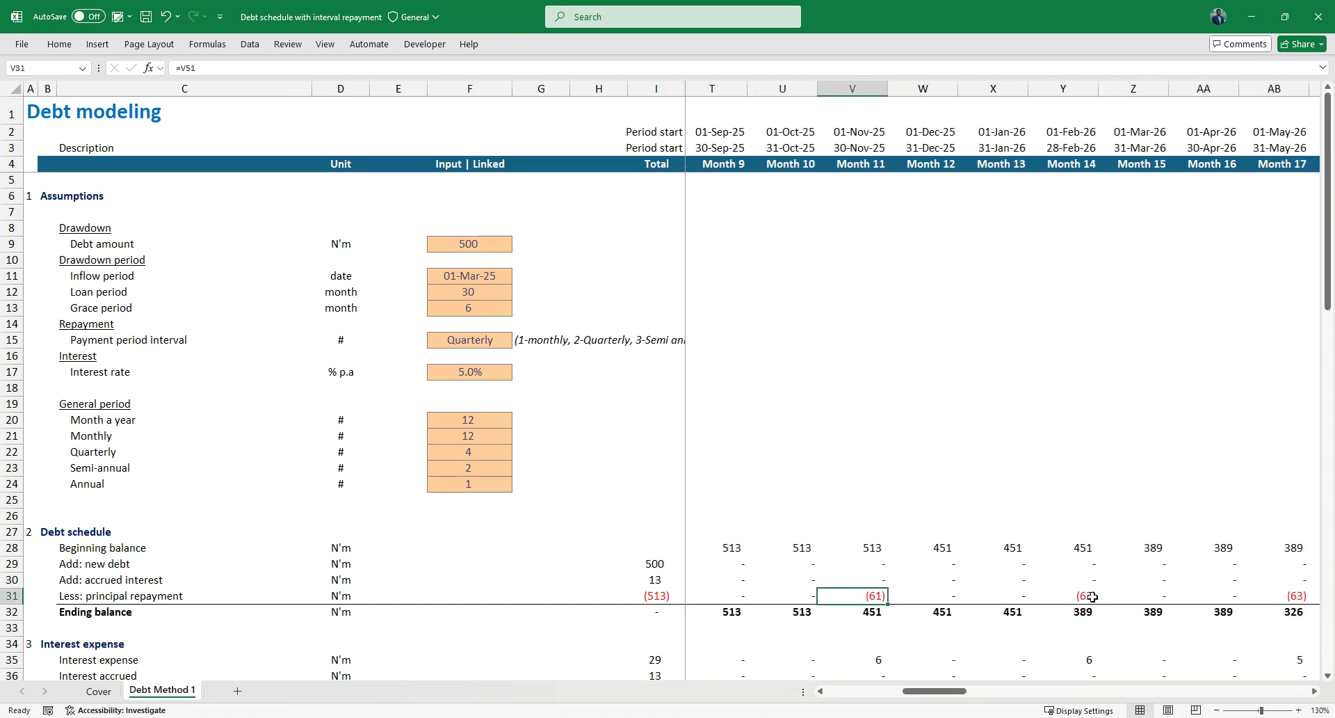
ctrl+scroll(1096, 595, down, 2)
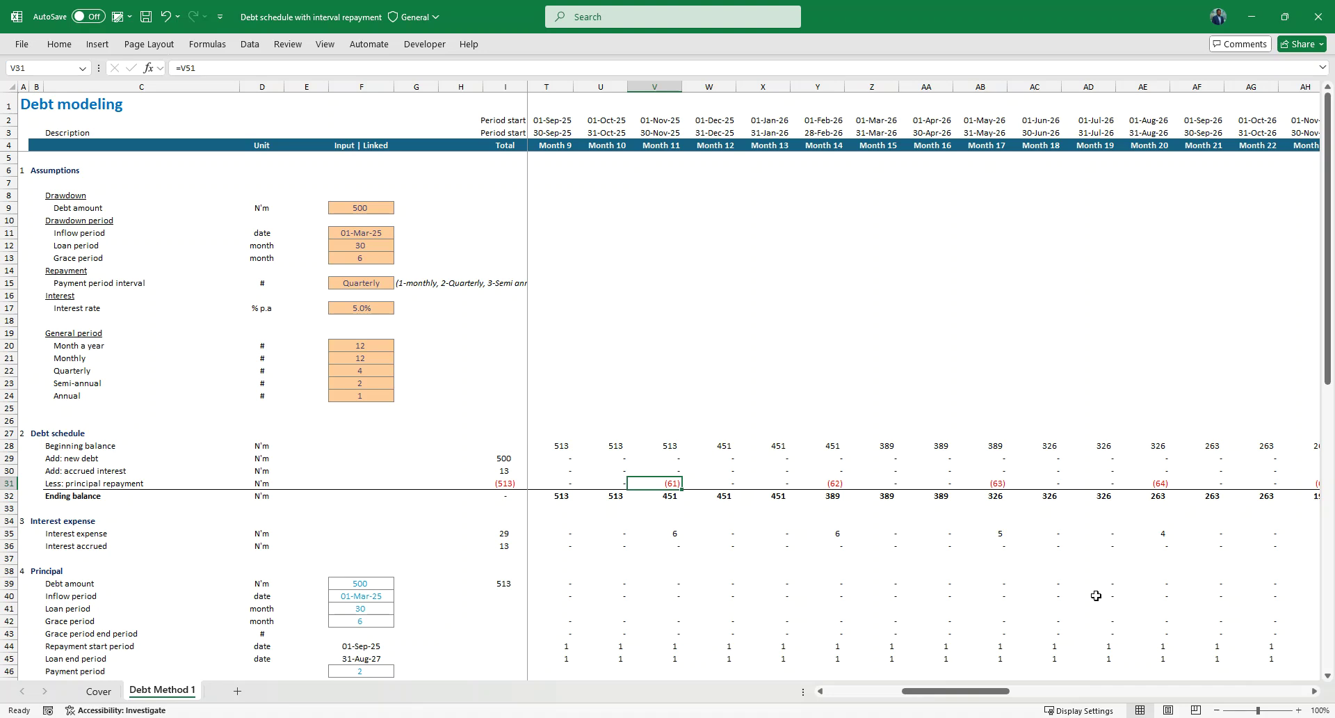
scroll(886, 570, left, 3)
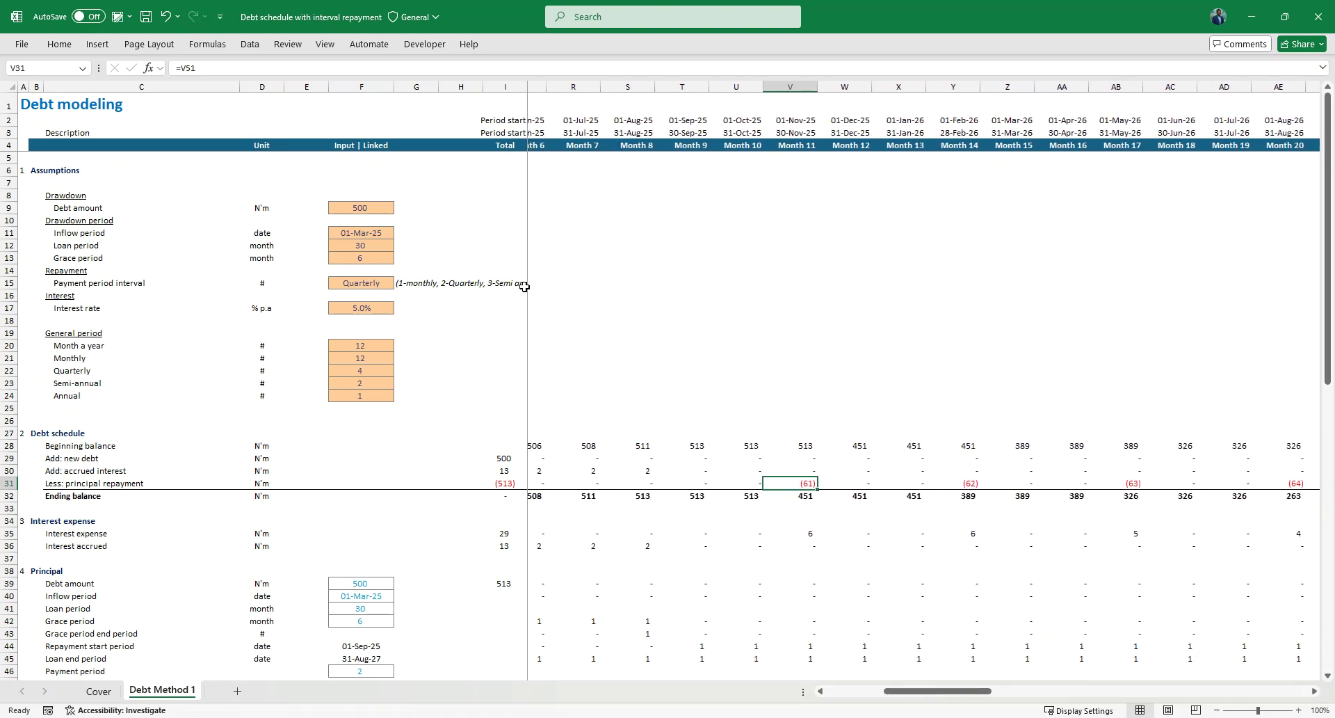
click(373, 281)
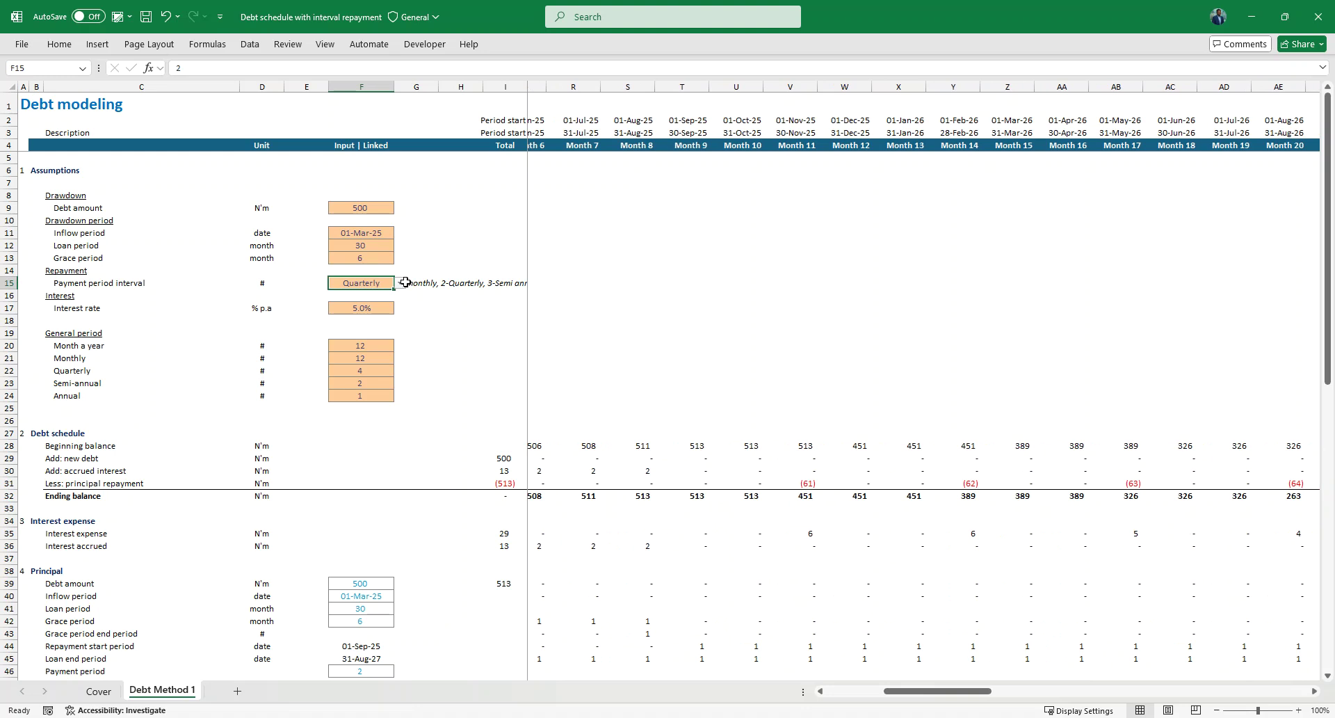
click(400, 285)
click(364, 296)
scroll(695, 524, left, 1)
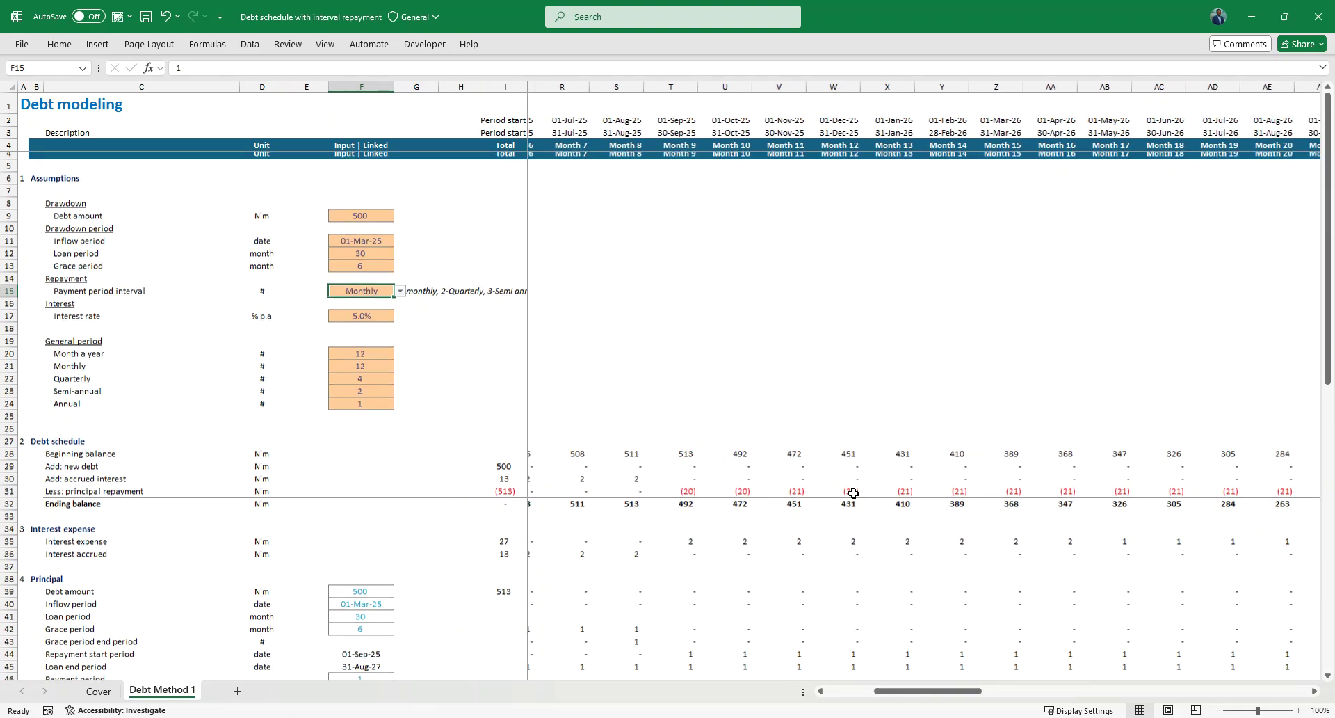
scroll(853, 493, right, 1)
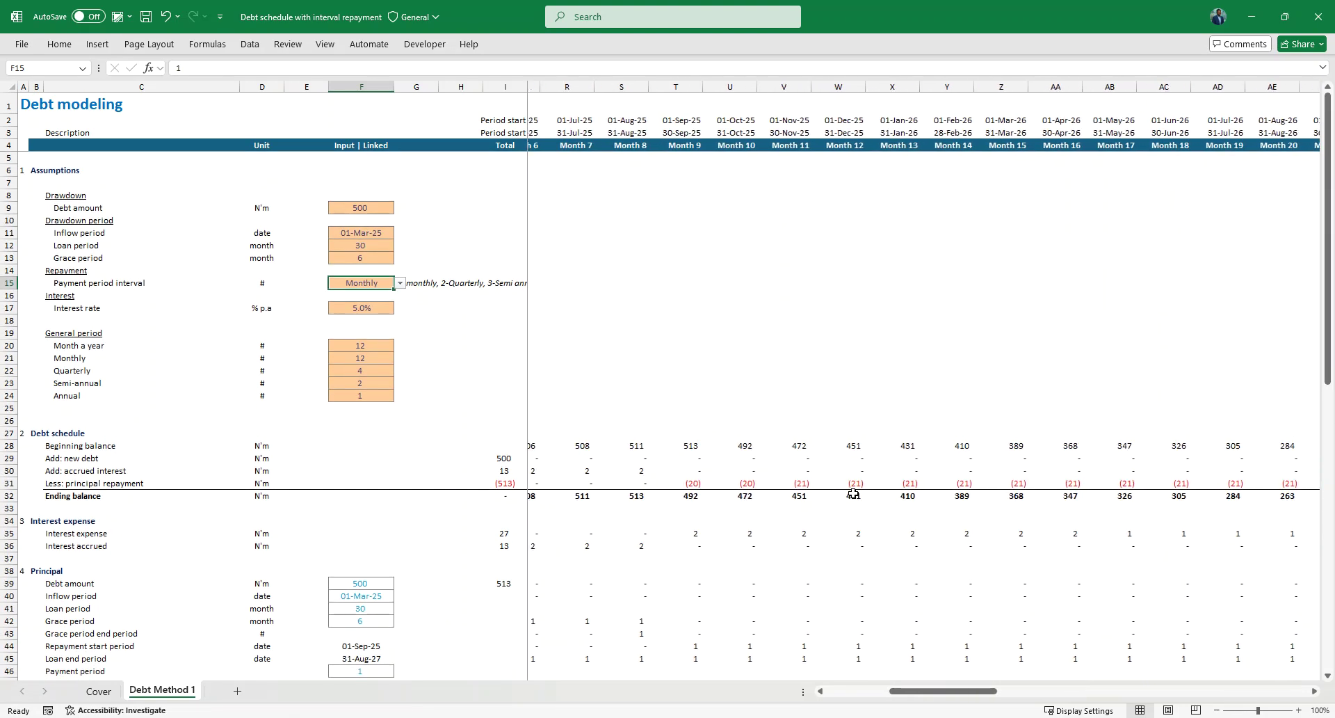
Set the Payment period interval to Semi-annually and check the Month 14 principal repayment in the Debt schedule.
click(400, 283)
click(350, 320)
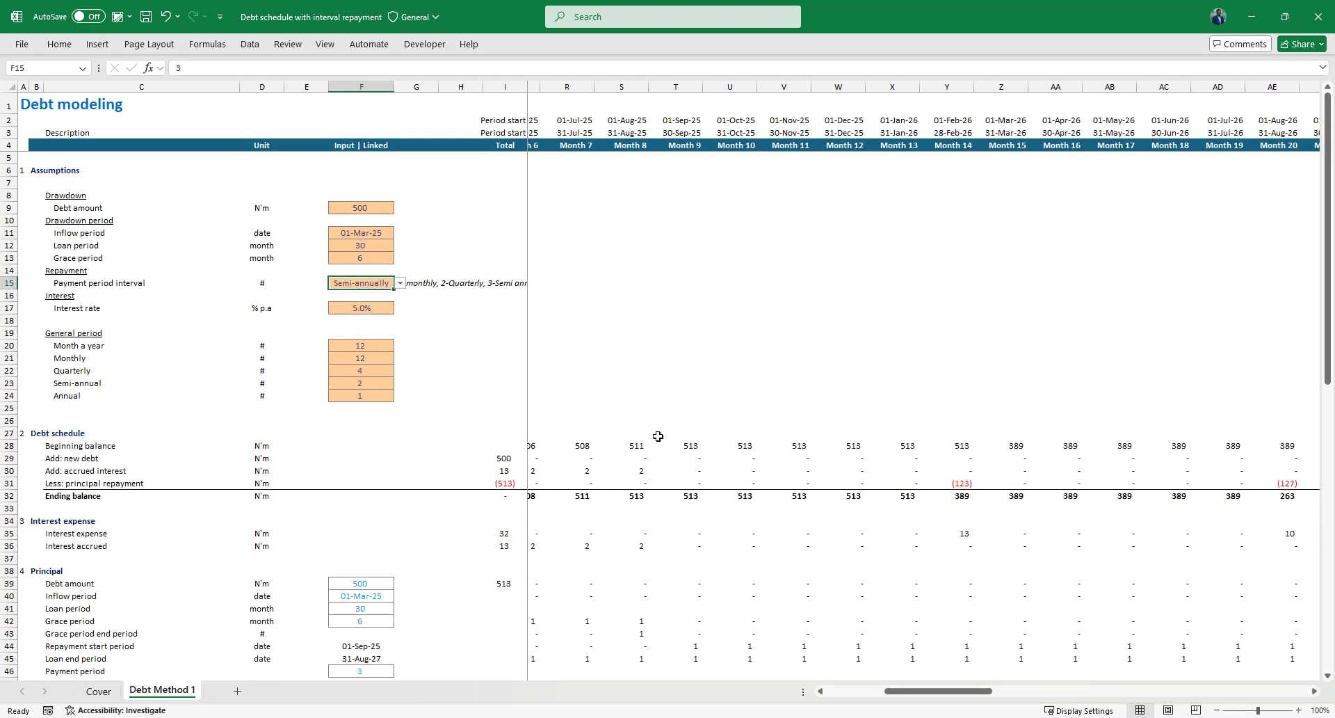
click(962, 477)
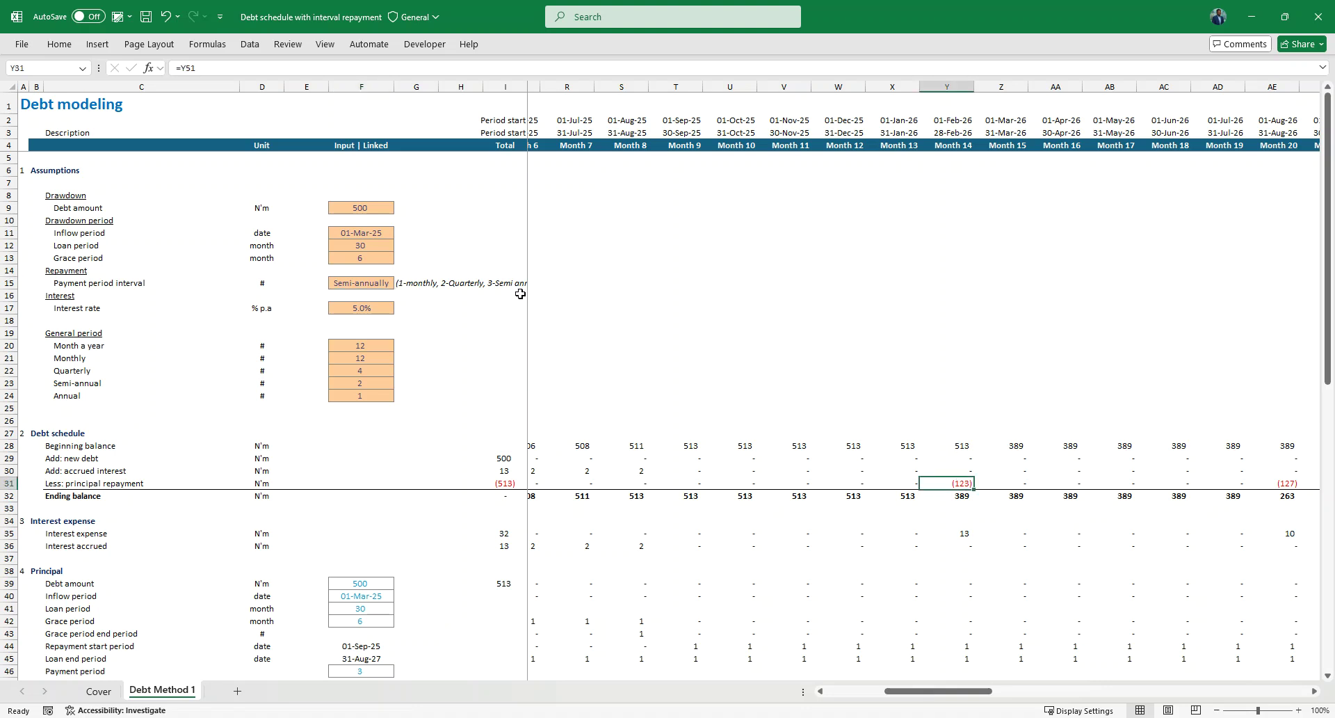
Set the Inflow period date in the Assumptions to 01-Jan-25.
click(344, 232)
key(F2)
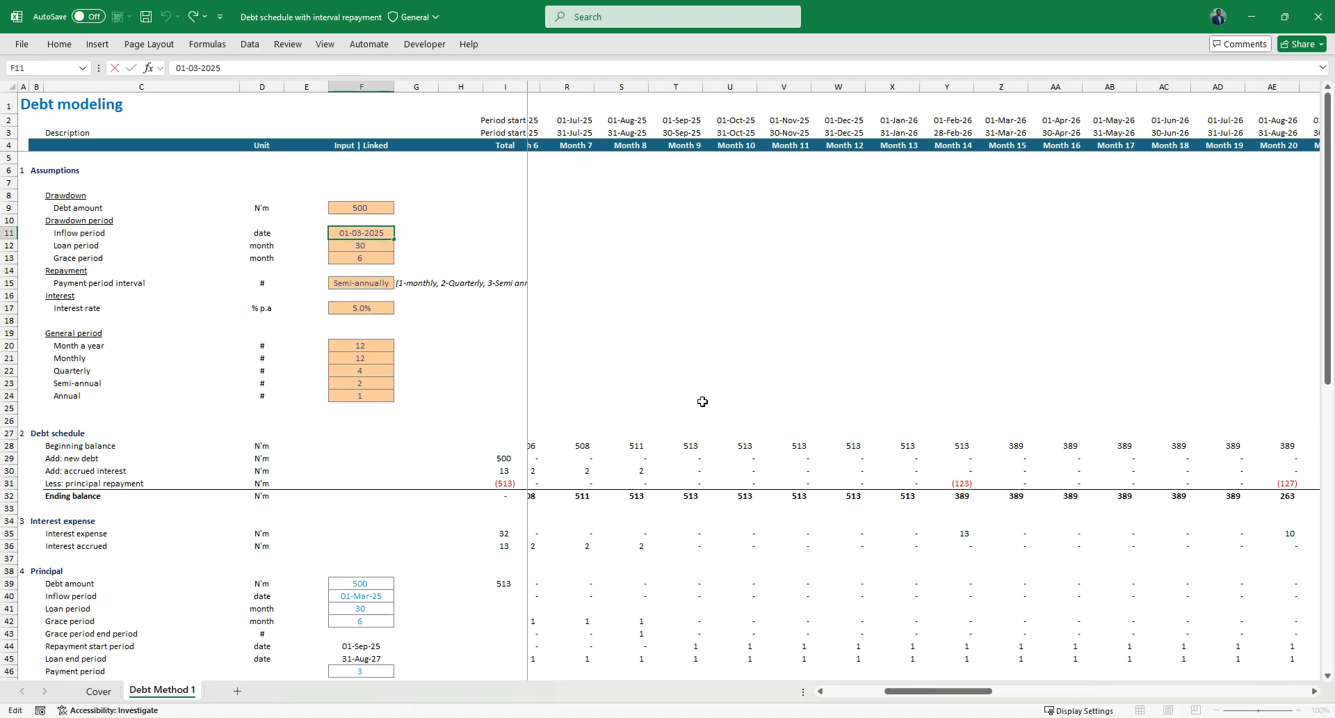
key(Delete)
text(1)
key(Return)
key(Left)
key(Left)
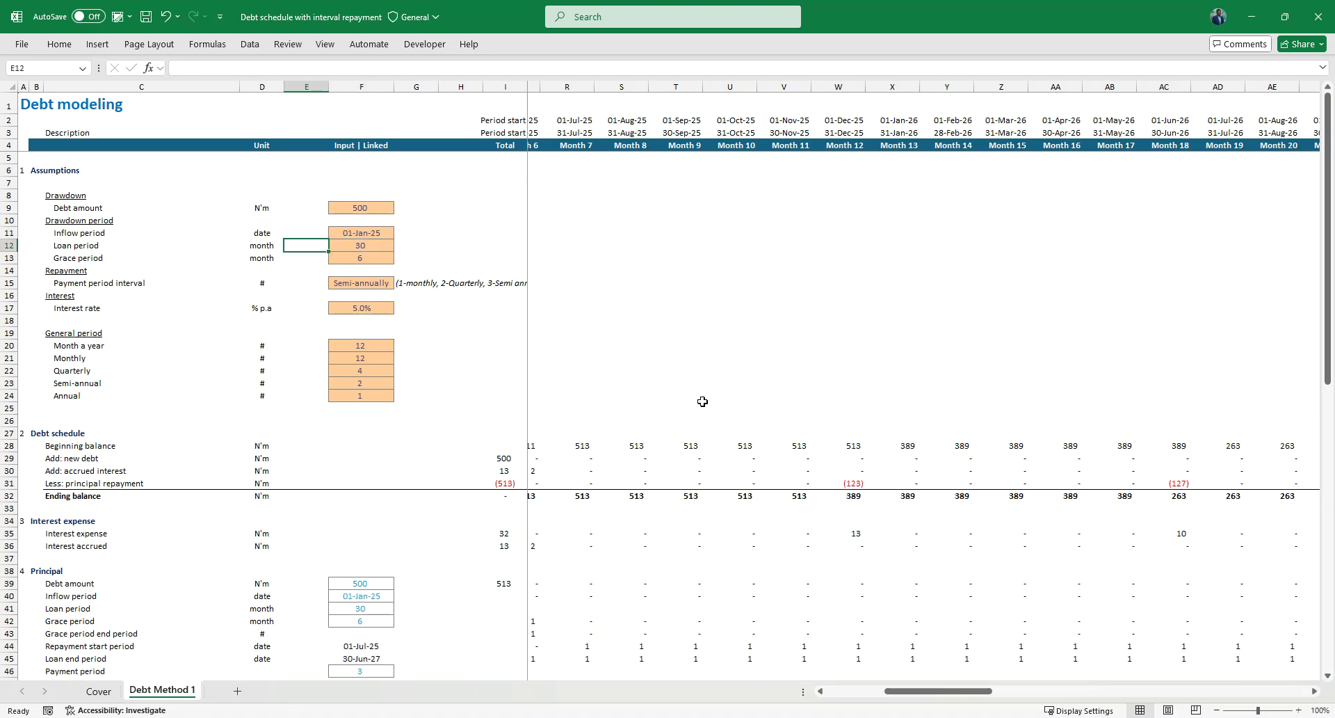
Examine the principal repayment cells for Months 6, 12, 18 and 24 in the Debt schedule.
scroll(764, 544, left, 5)
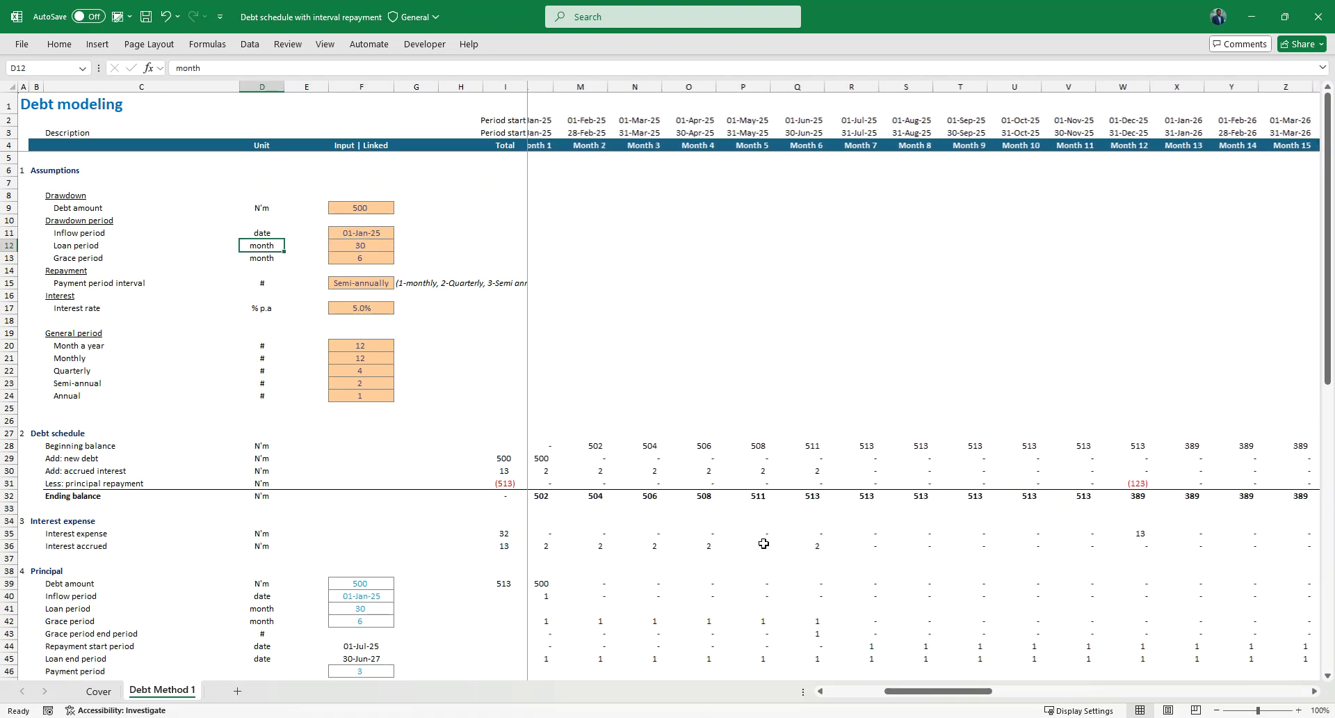
click(801, 483)
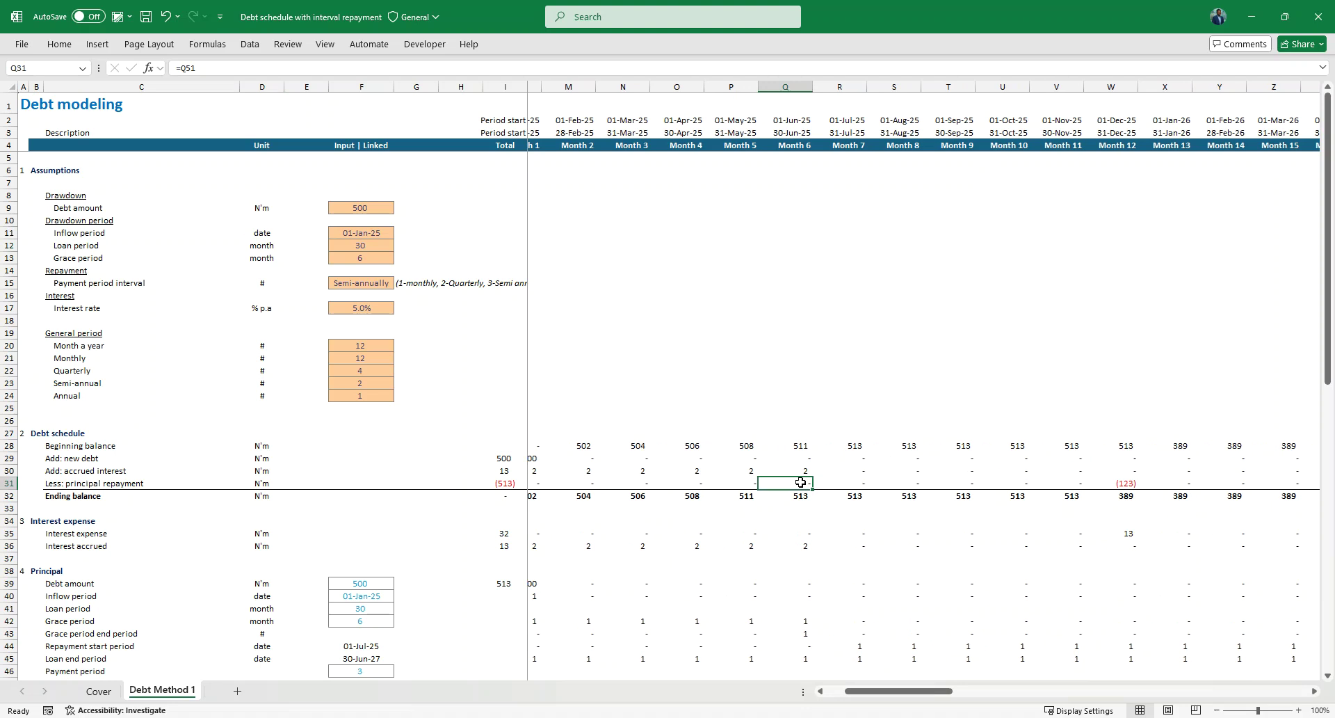
click(1113, 481)
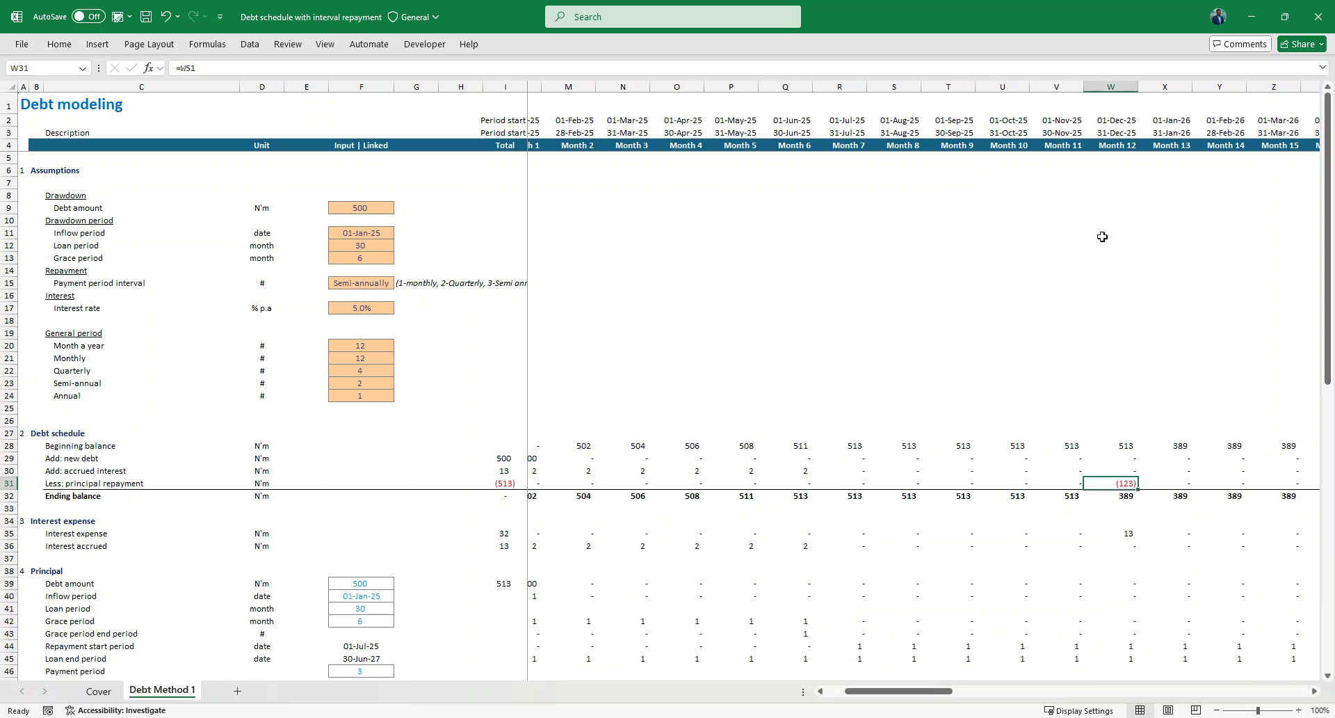
scroll(1114, 510, right, 3)
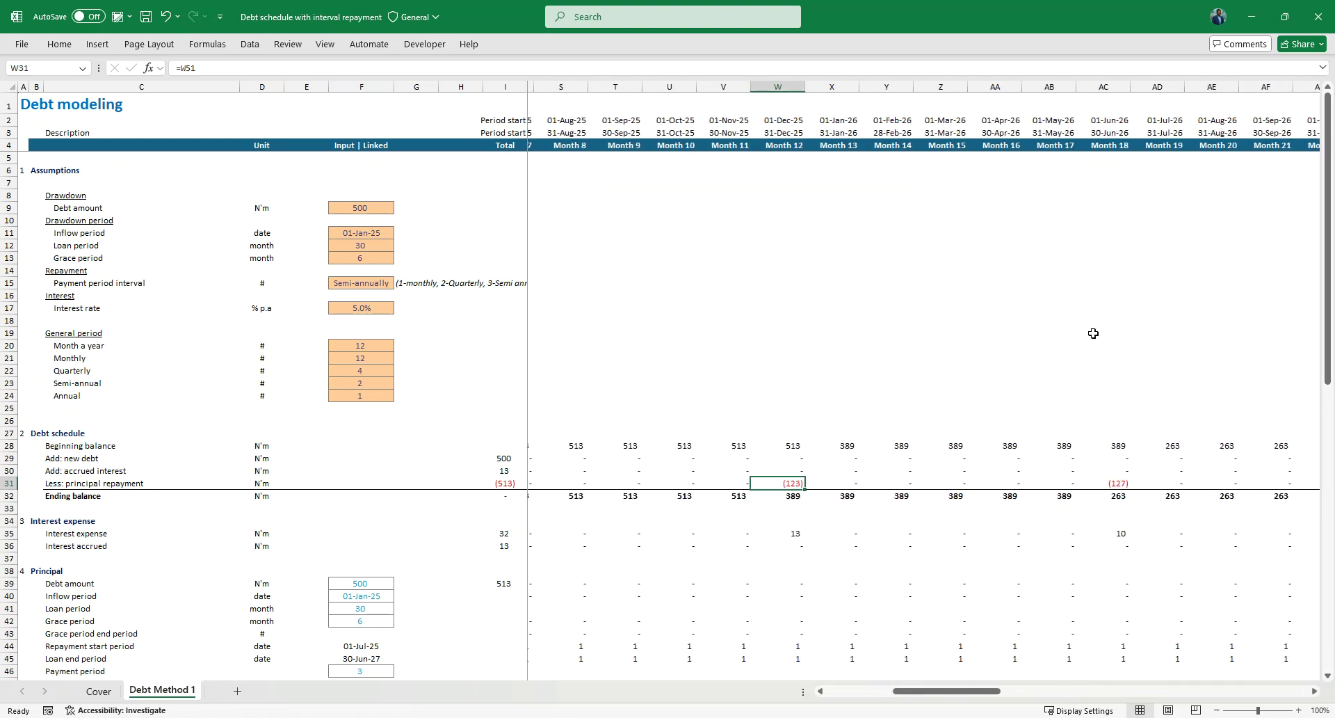
click(1111, 483)
scroll(1111, 483, right, 3)
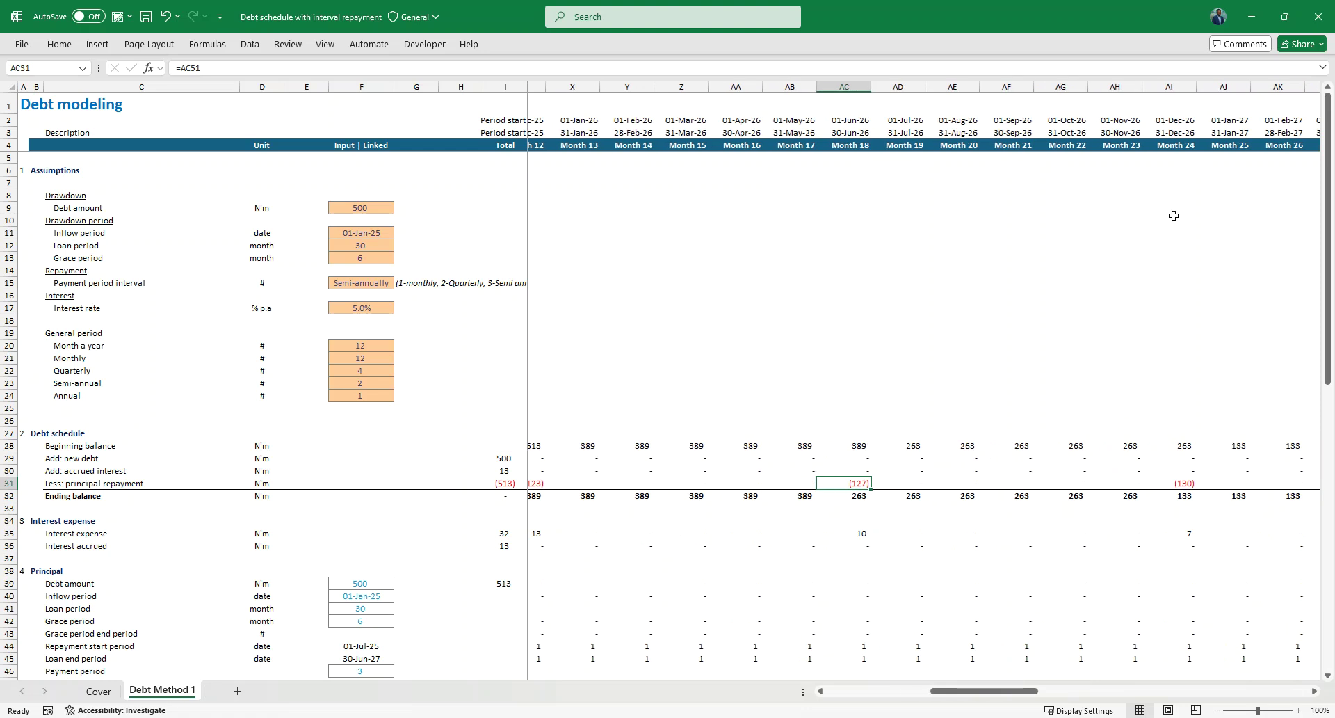
click(1184, 481)
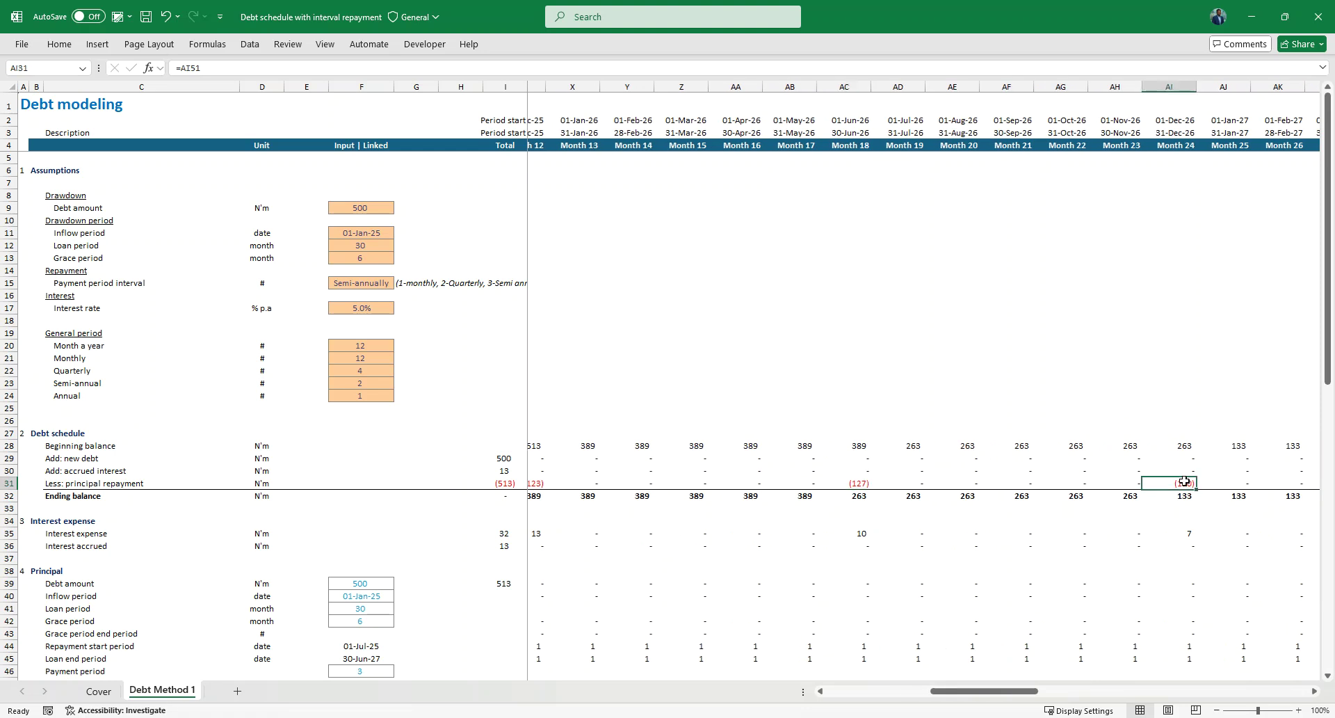
Set the Payment period interval to Annually and review the principal repayment row from Month 18 back to the early months.
click(388, 283)
click(400, 283)
click(361, 334)
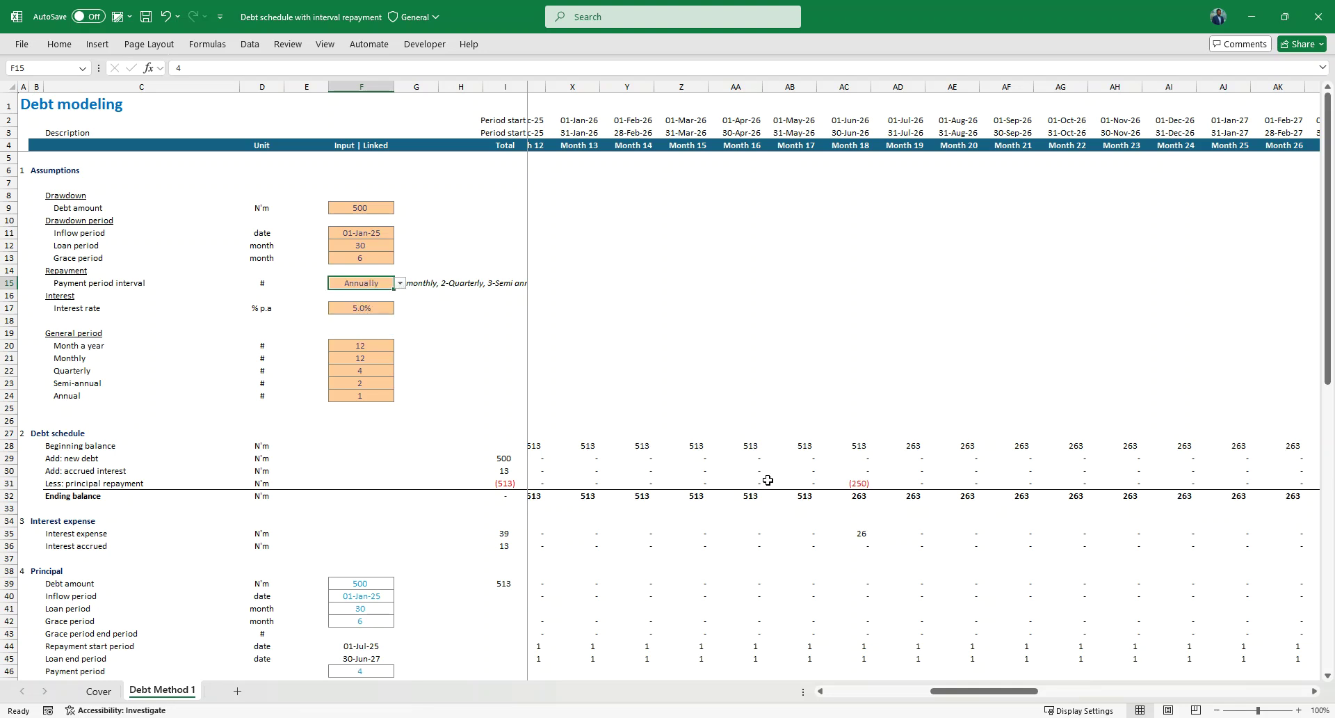
click(790, 481)
scroll(791, 480, left, 4)
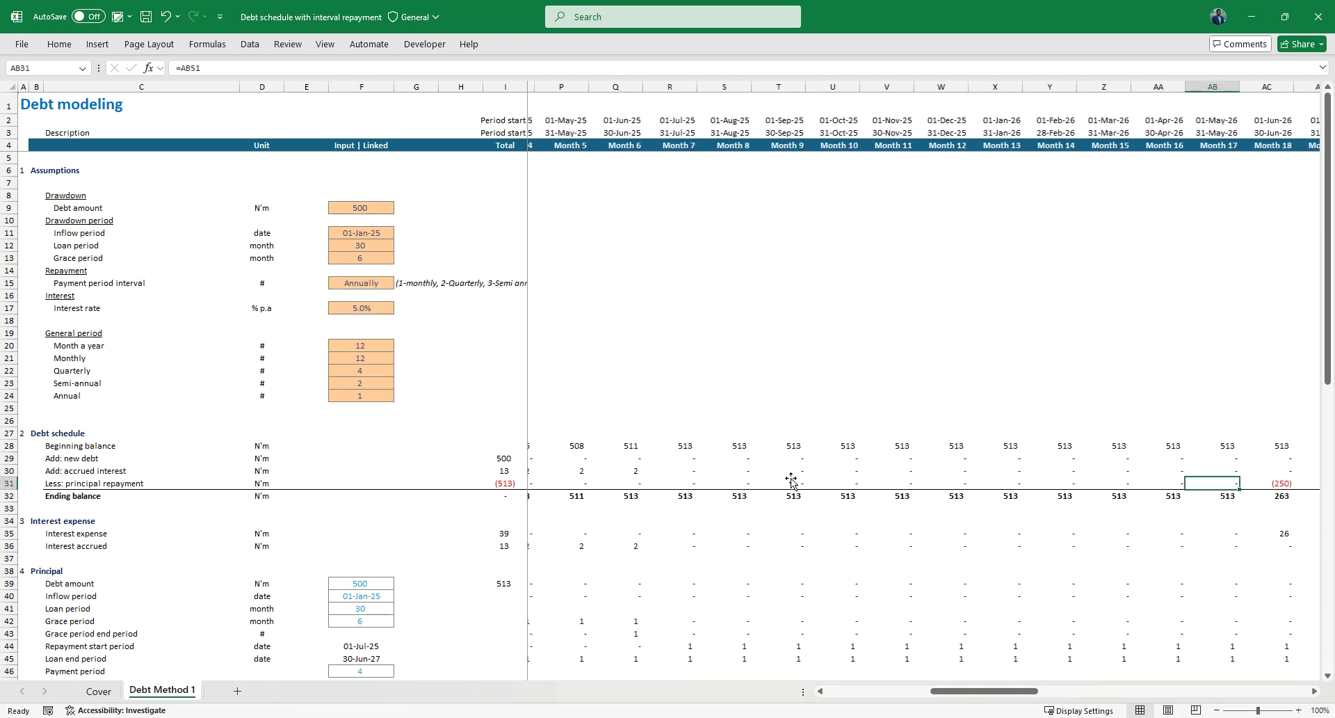
scroll(792, 480, left, 2)
Set the Inflow period date in the Assumptions to 01-Mar-25 and view the schedule from Month 1.
click(351, 232)
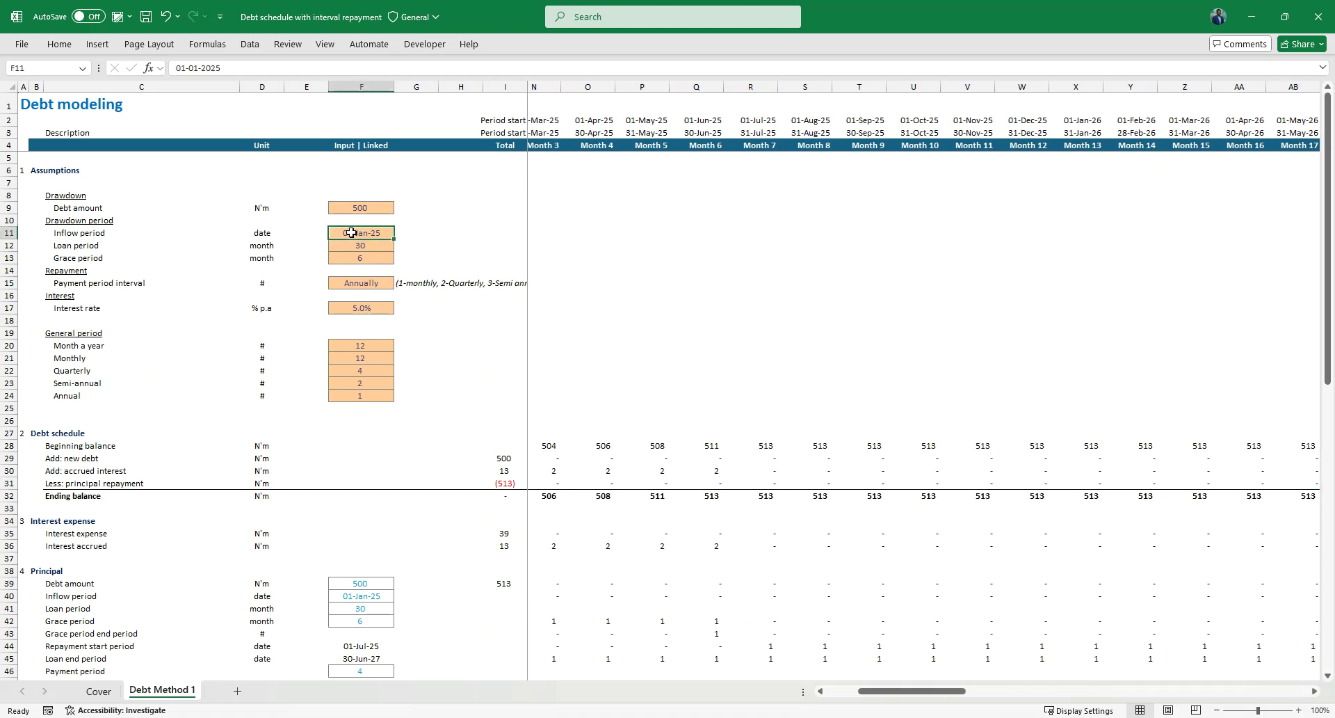
key(F2)
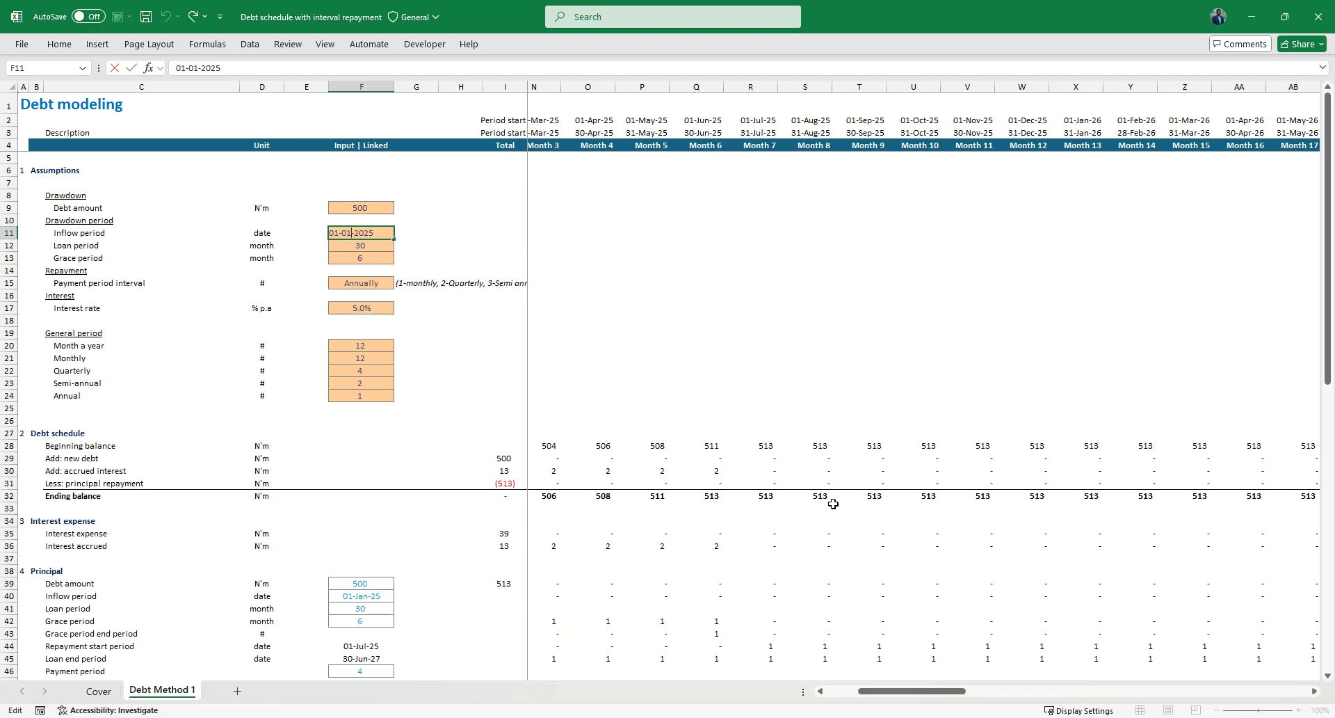
key(Delete)
text(3)
key(Return)
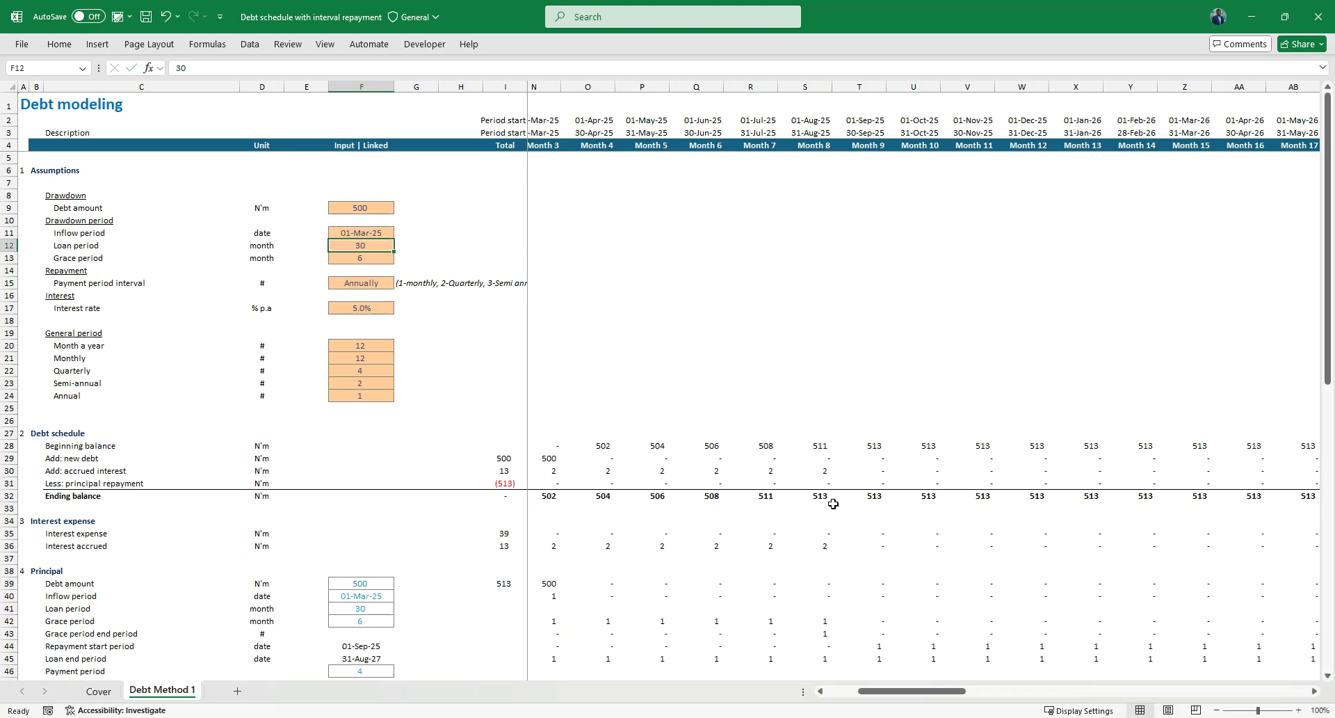
scroll(758, 477, left, 2)
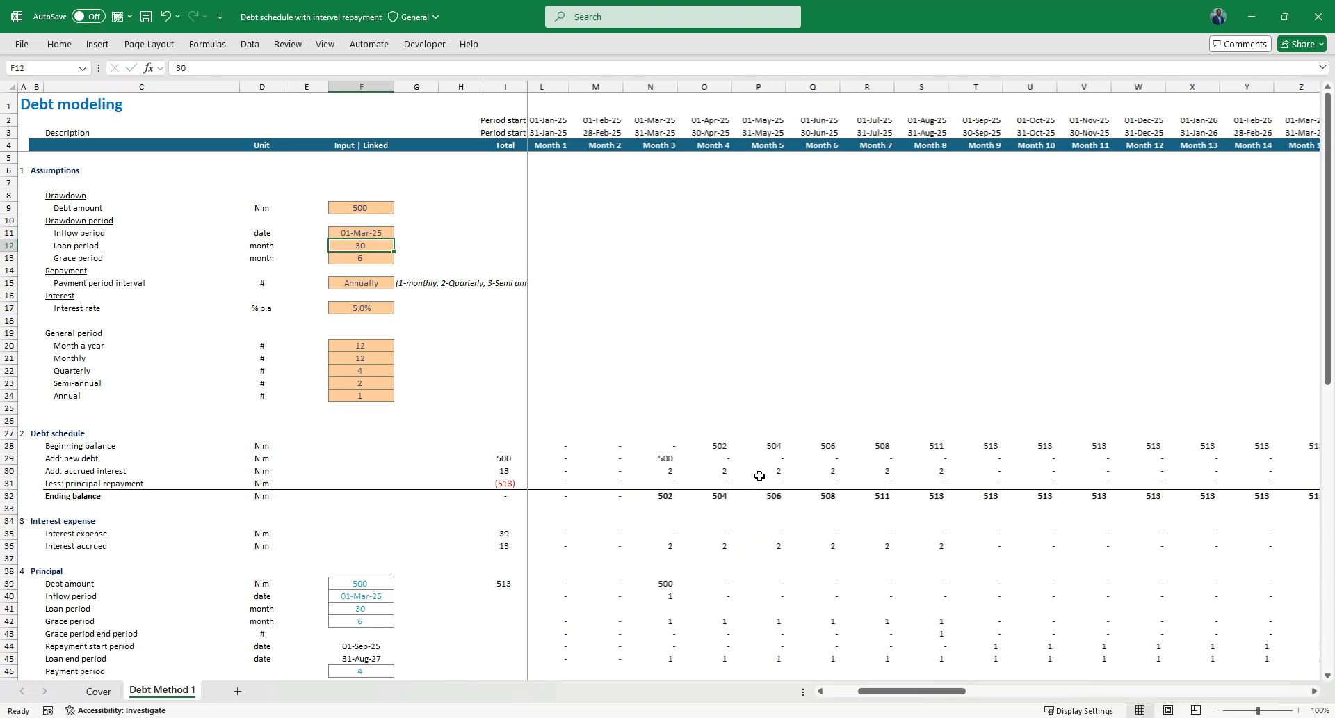
scroll(760, 476, left, 1)
Examine the Month 1 formulas in the Debt schedule, from Beginning balance down to Ending balance.
scroll(760, 475, down, 1)
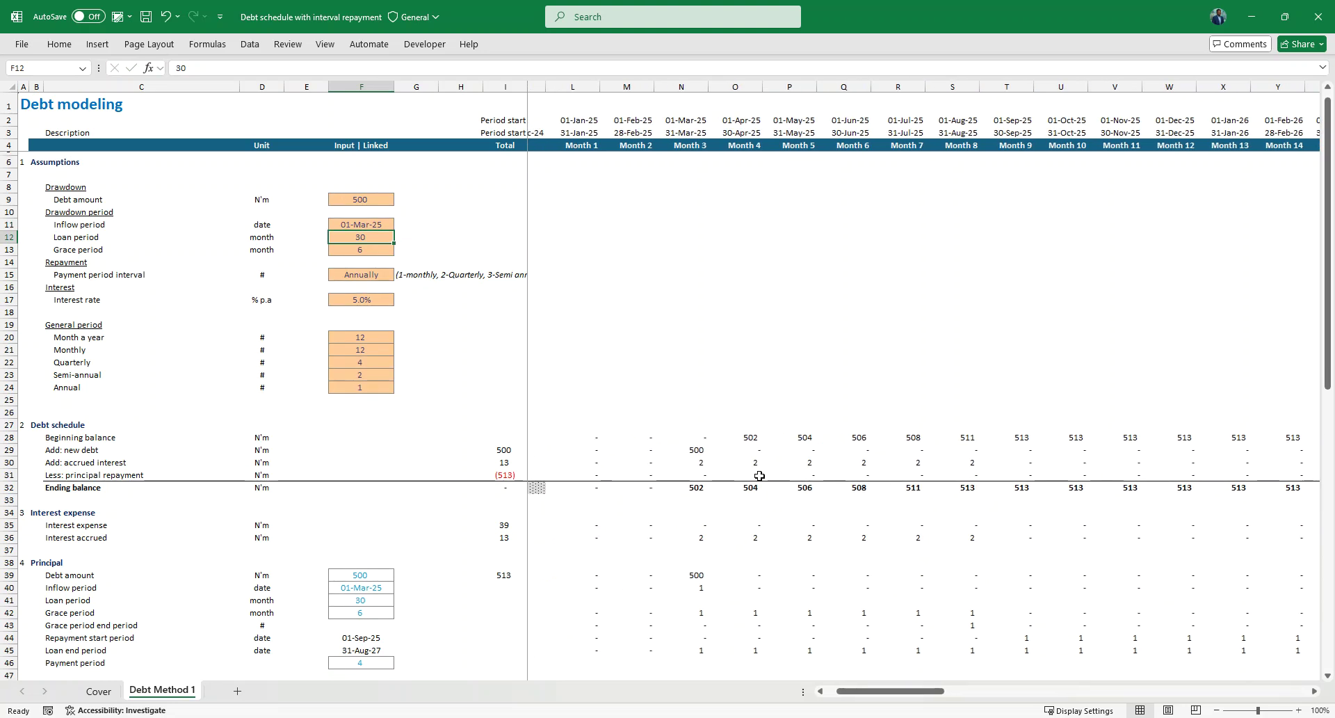
scroll(760, 476, down, 6)
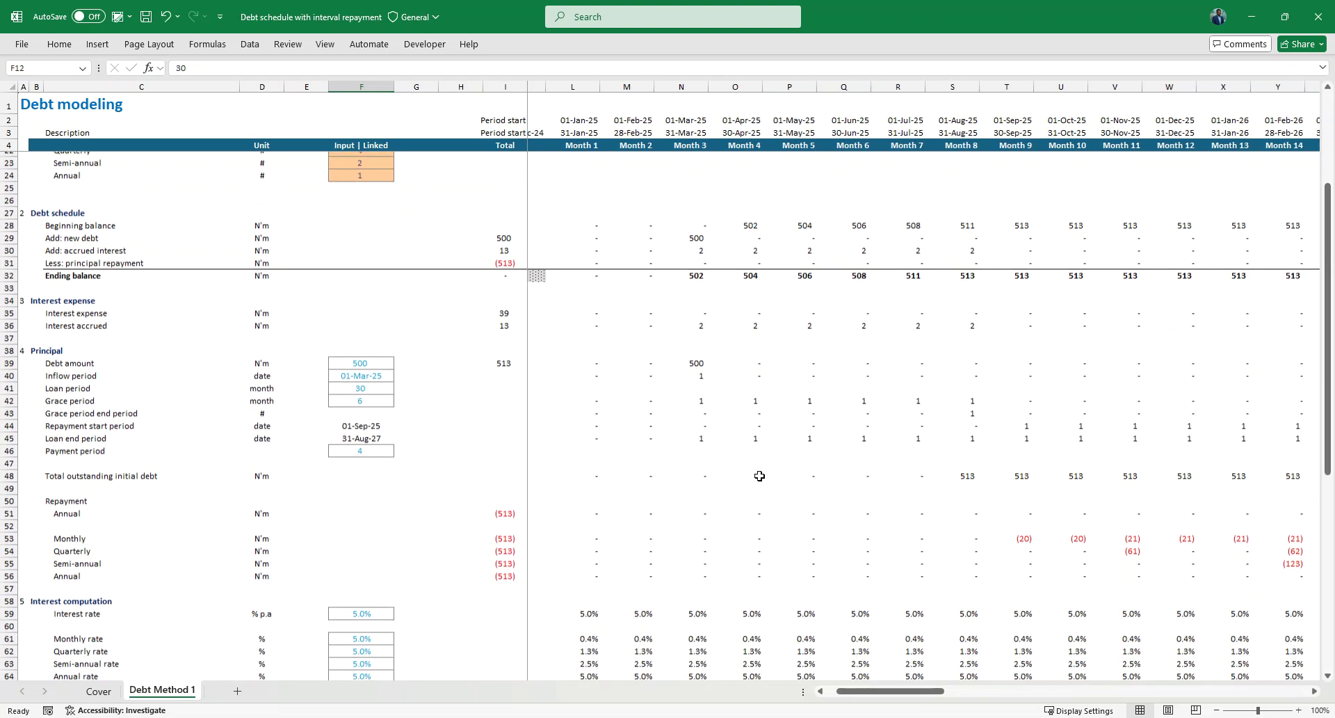
click(579, 397)
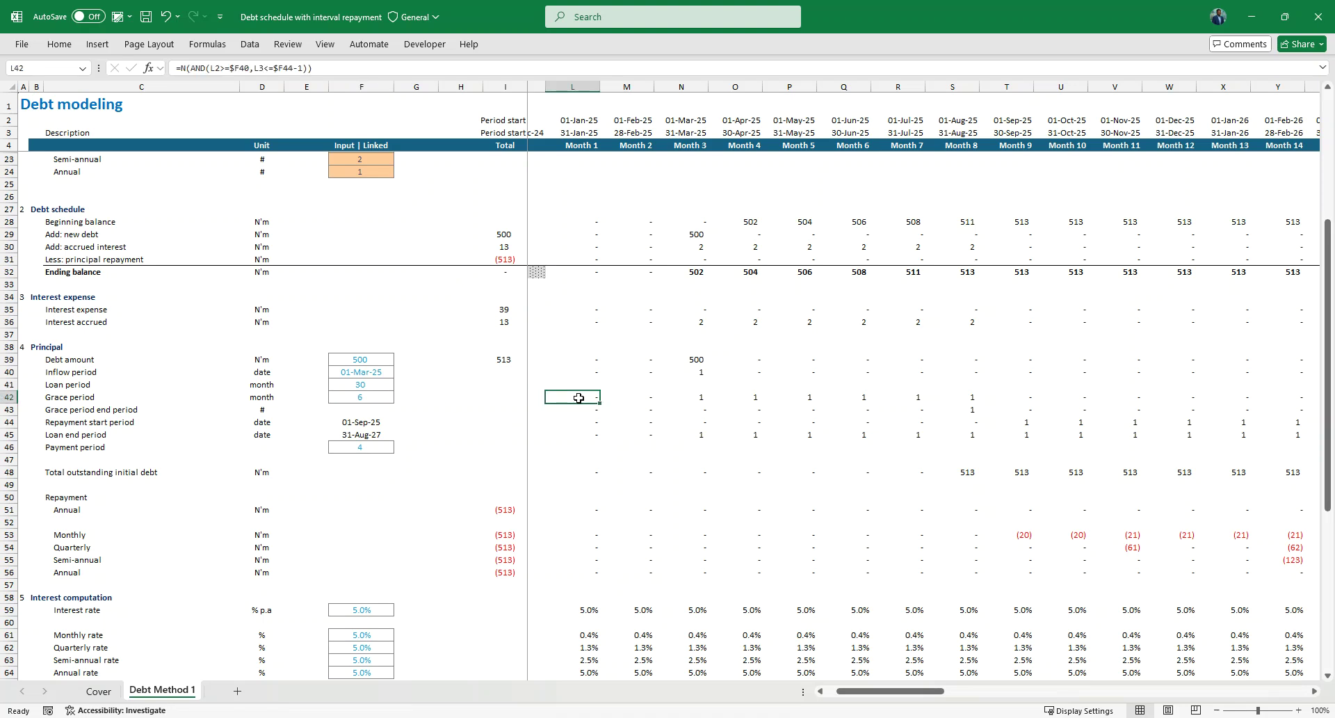
click(582, 233)
key(Down)
key(Down)
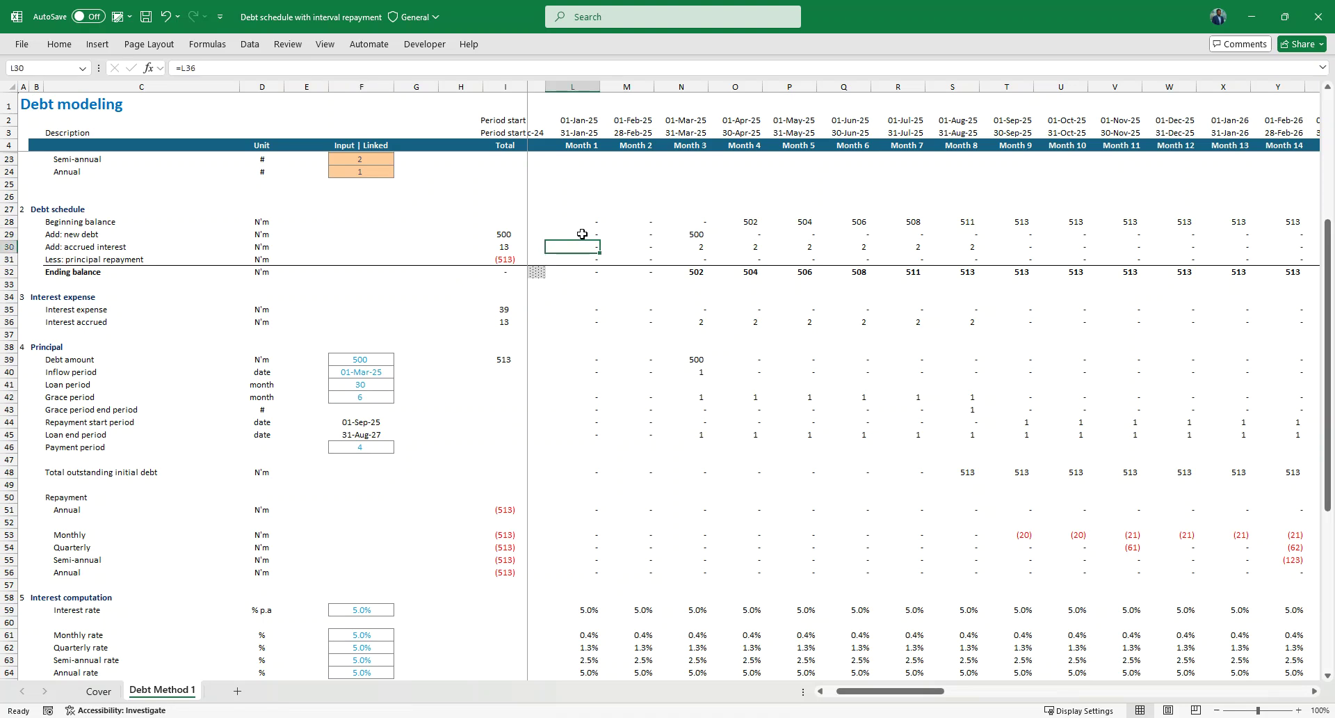
key(Up)
key(Up)
scroll(582, 234, up, 2)
key(Down)
key(Down)
key(Down)
key(Down)
key(Down)
key(Down)
key(Down)
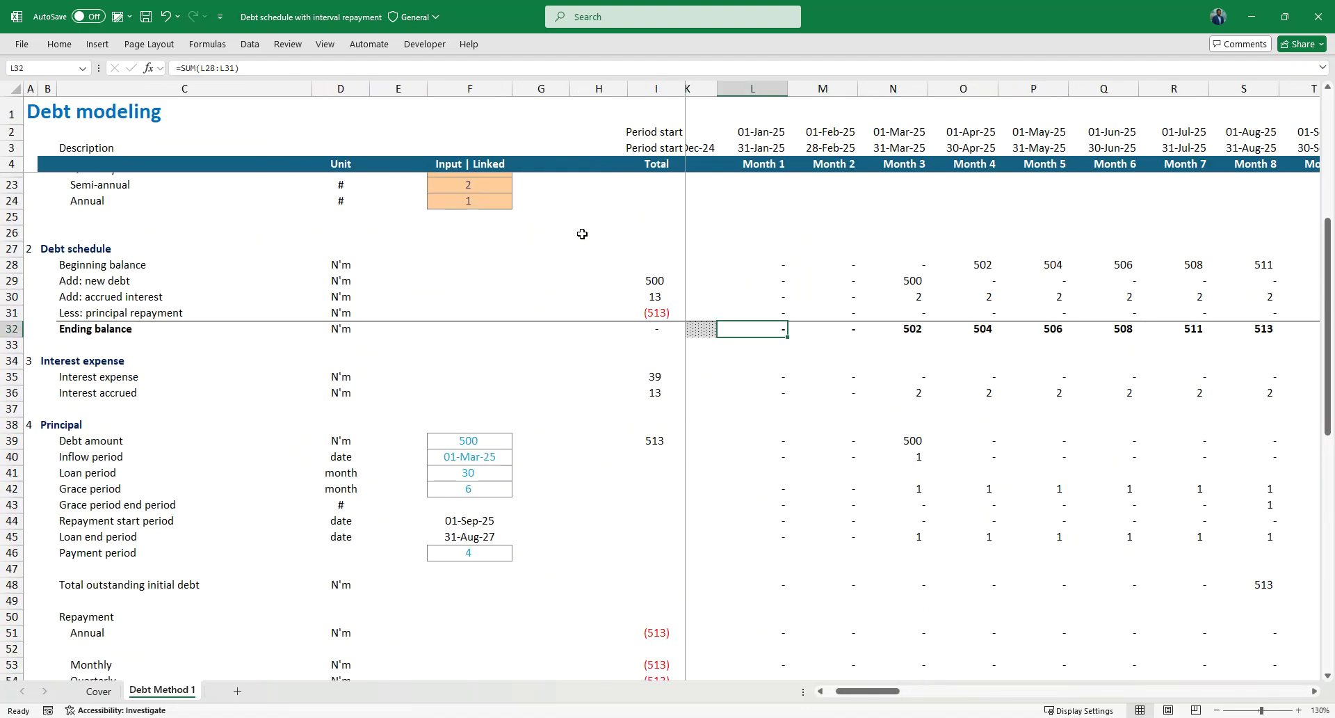
Examine the Month 1 formulas for Debt amount, Inflow period and Grace period in the Principal section.
key(Down)
key(Down)
key(Down)
key(Down)
key(Down)
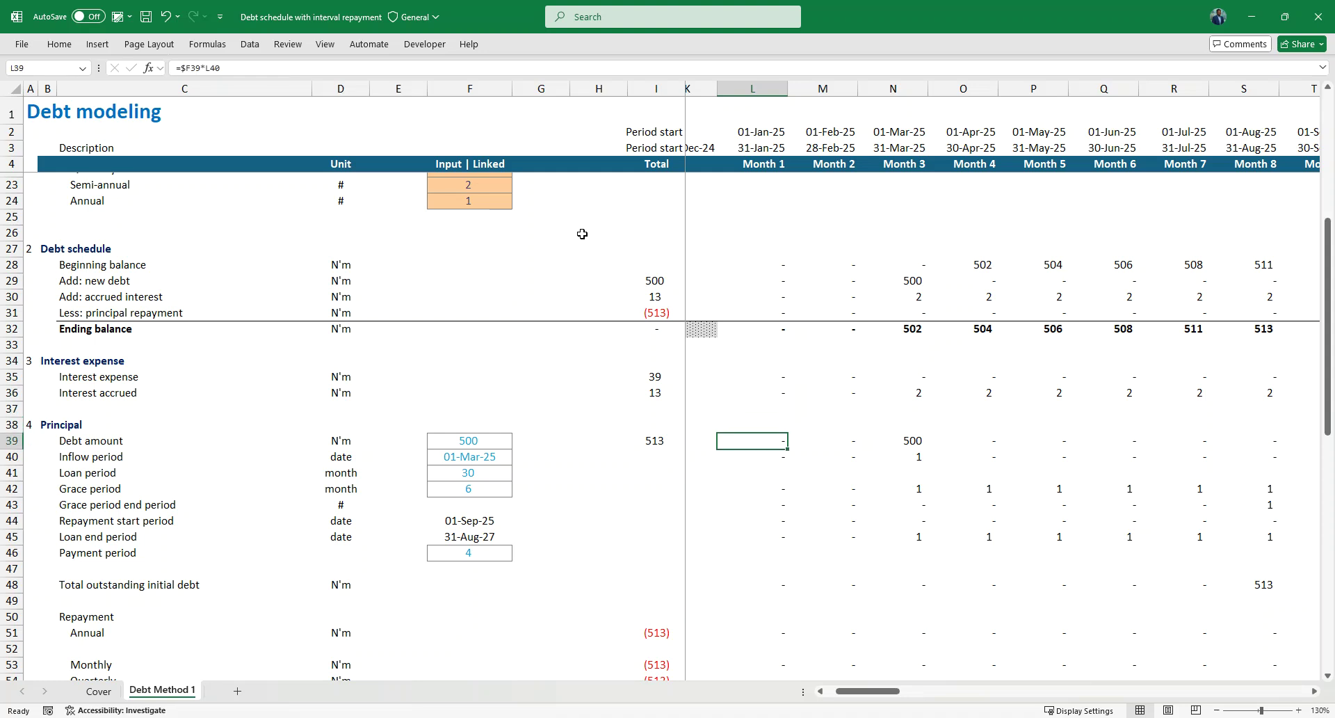
key(Up)
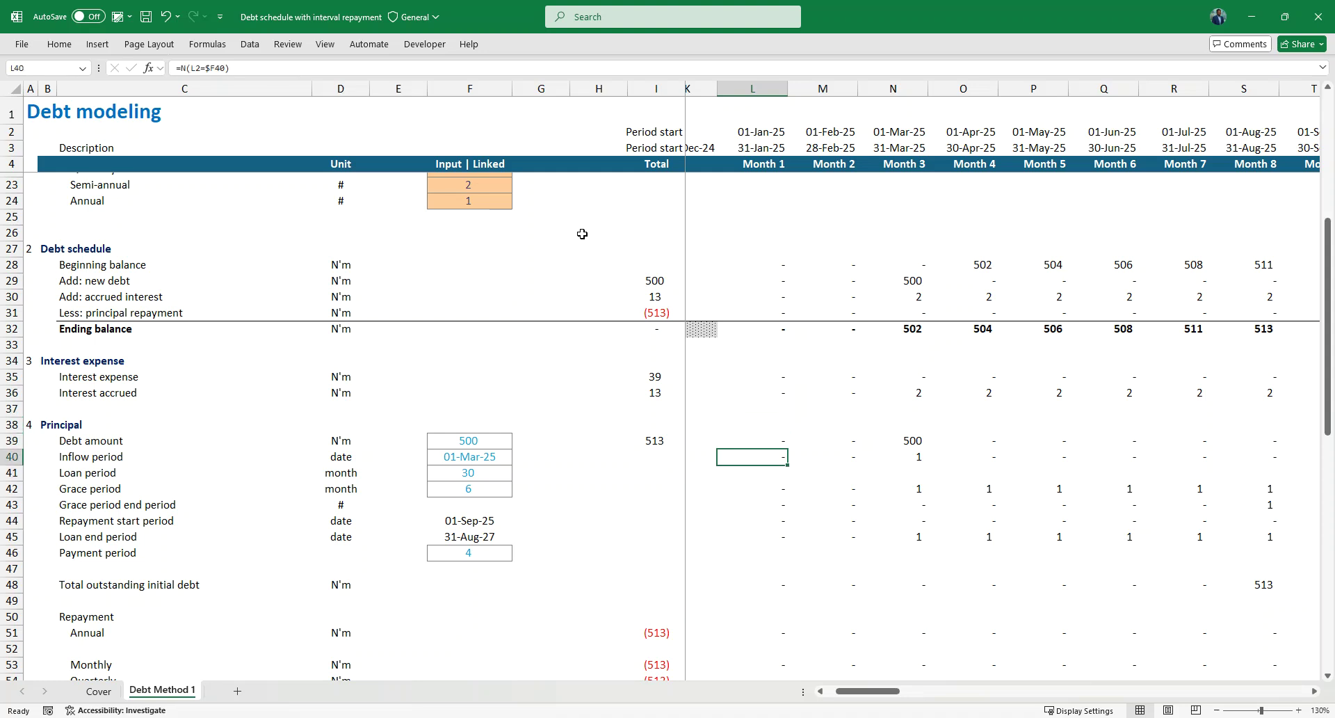
key(Up)
key(Down)
key(Down)
key(Down)
scroll(762, 491, down, 4)
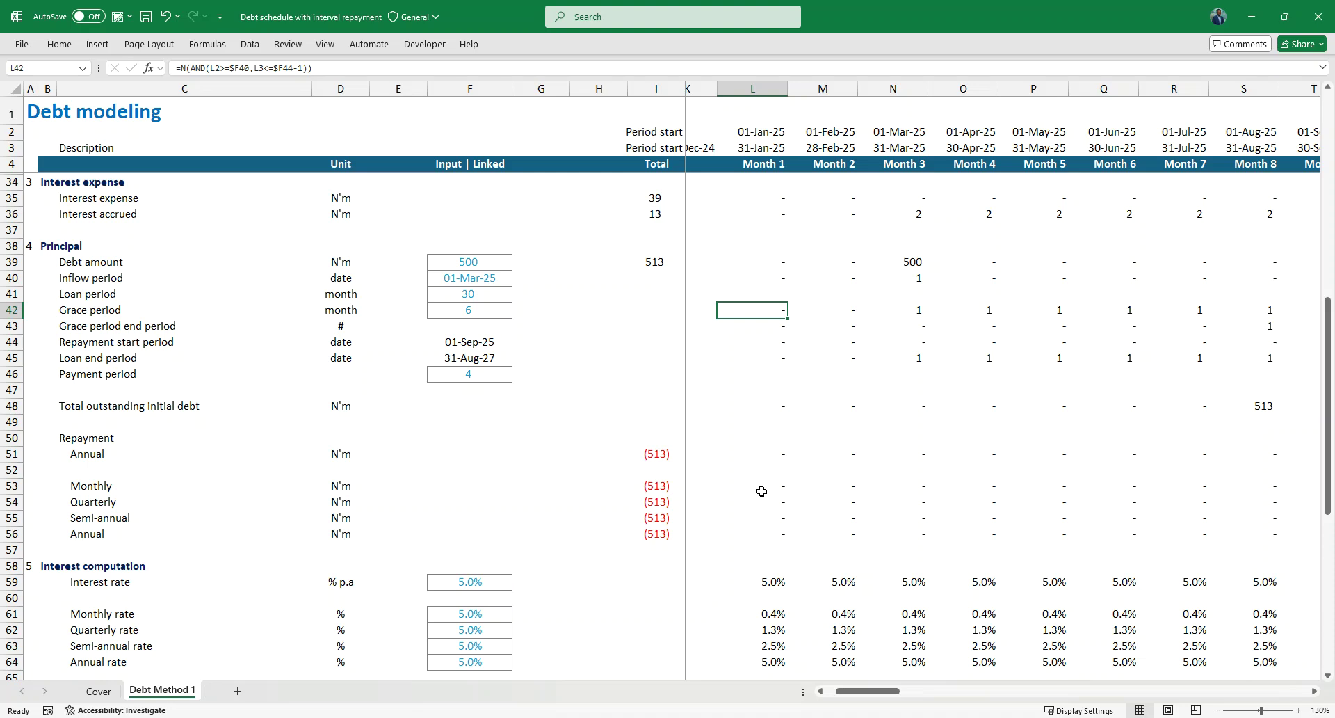
Examine the flag formulas across the Grace period, Grace period end period and Repayment start period rows, selecting each whole row.
key(shift+space)
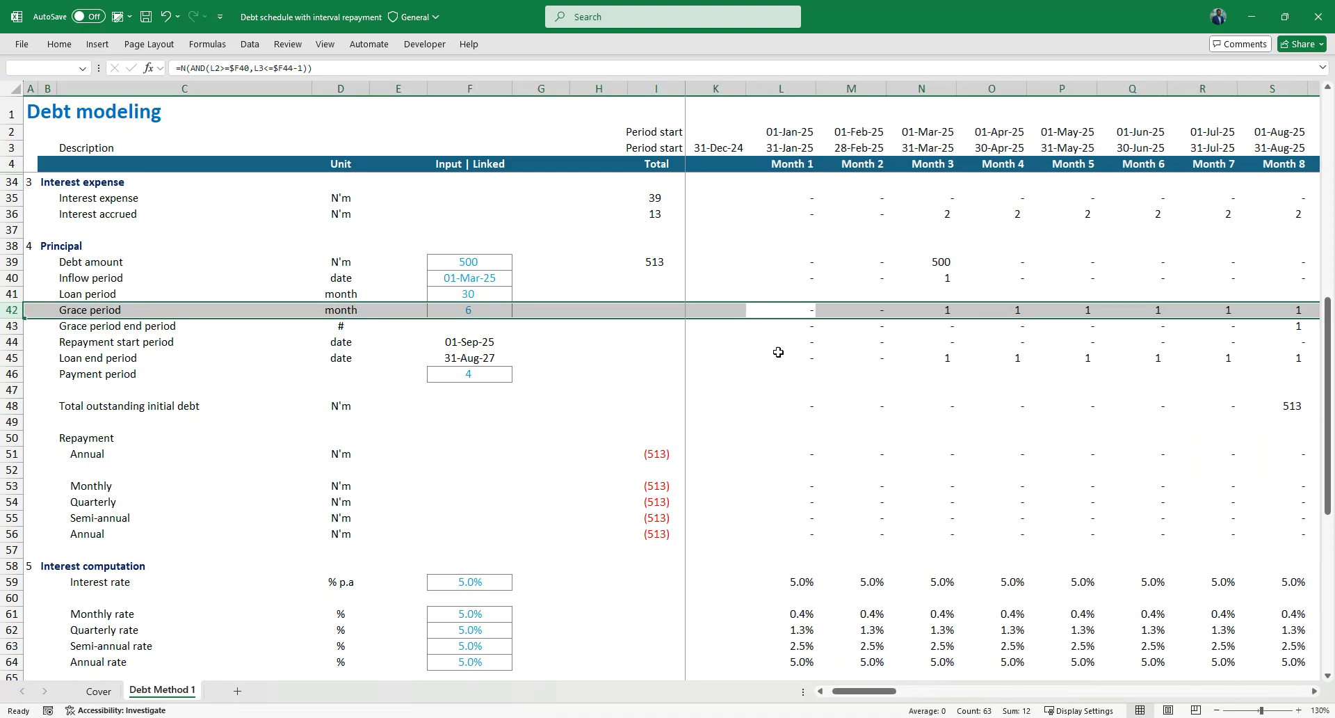
click(786, 332)
key(shift+space)
click(788, 333)
key(shift+space)
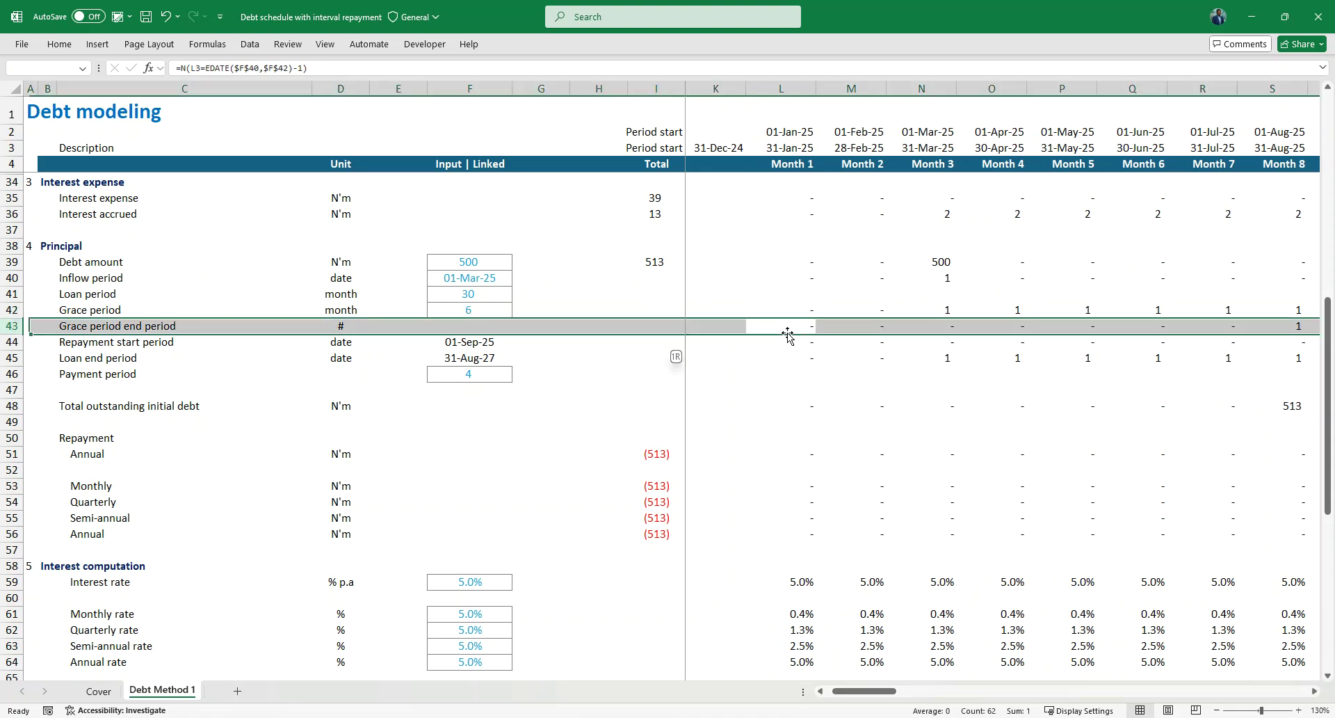
key(Right)
click(787, 332)
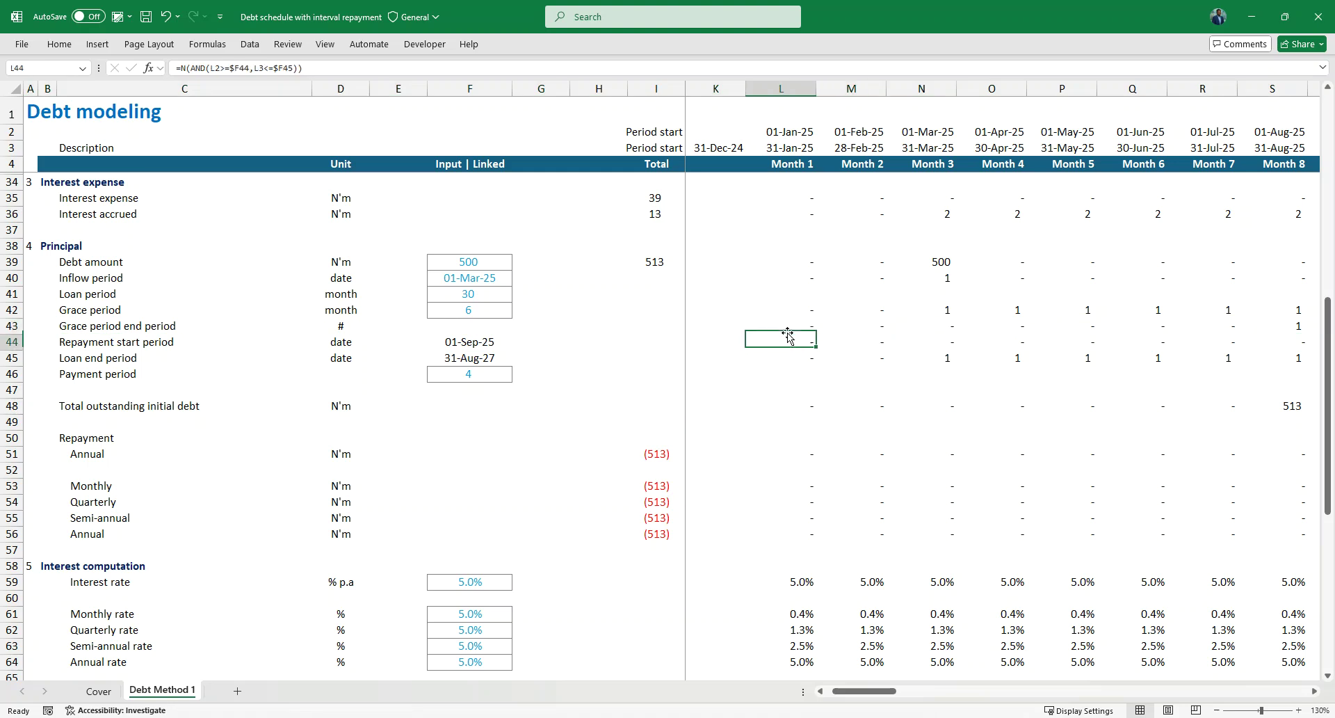
key(shift+space)
key(Right)
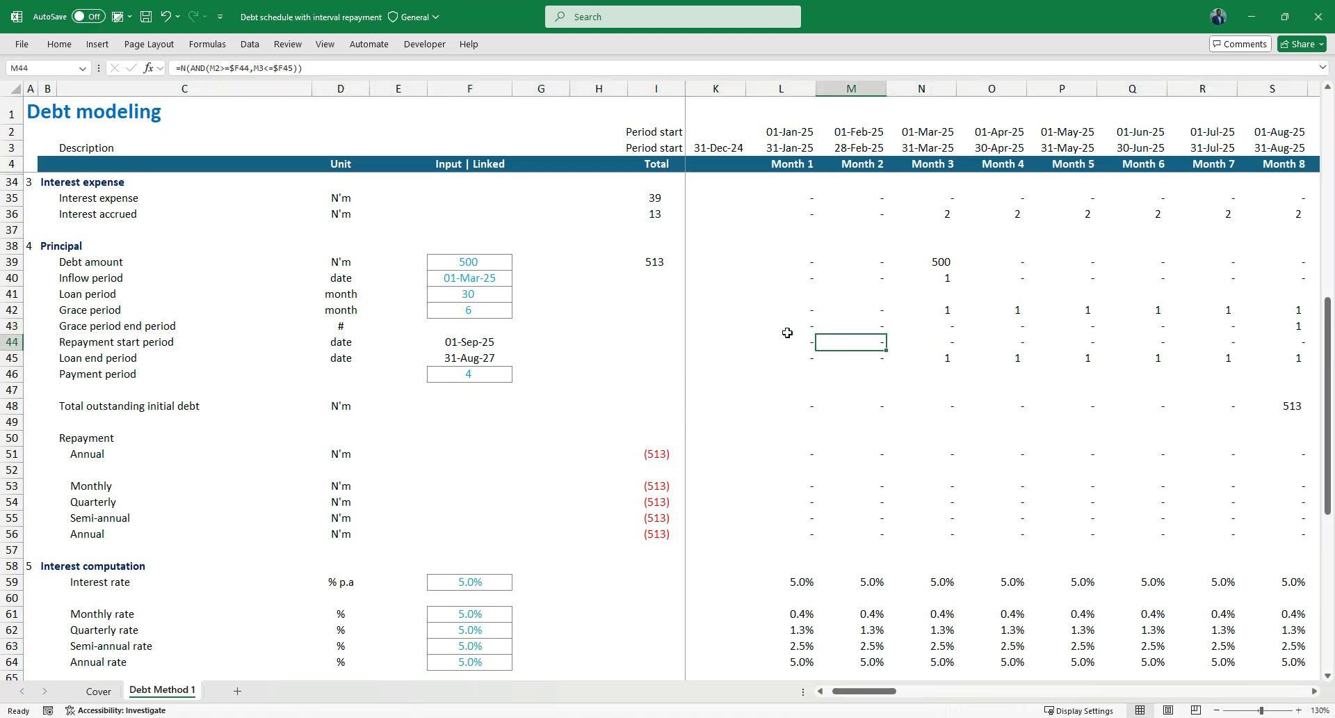
ctrl+scroll(788, 332, down, 2)
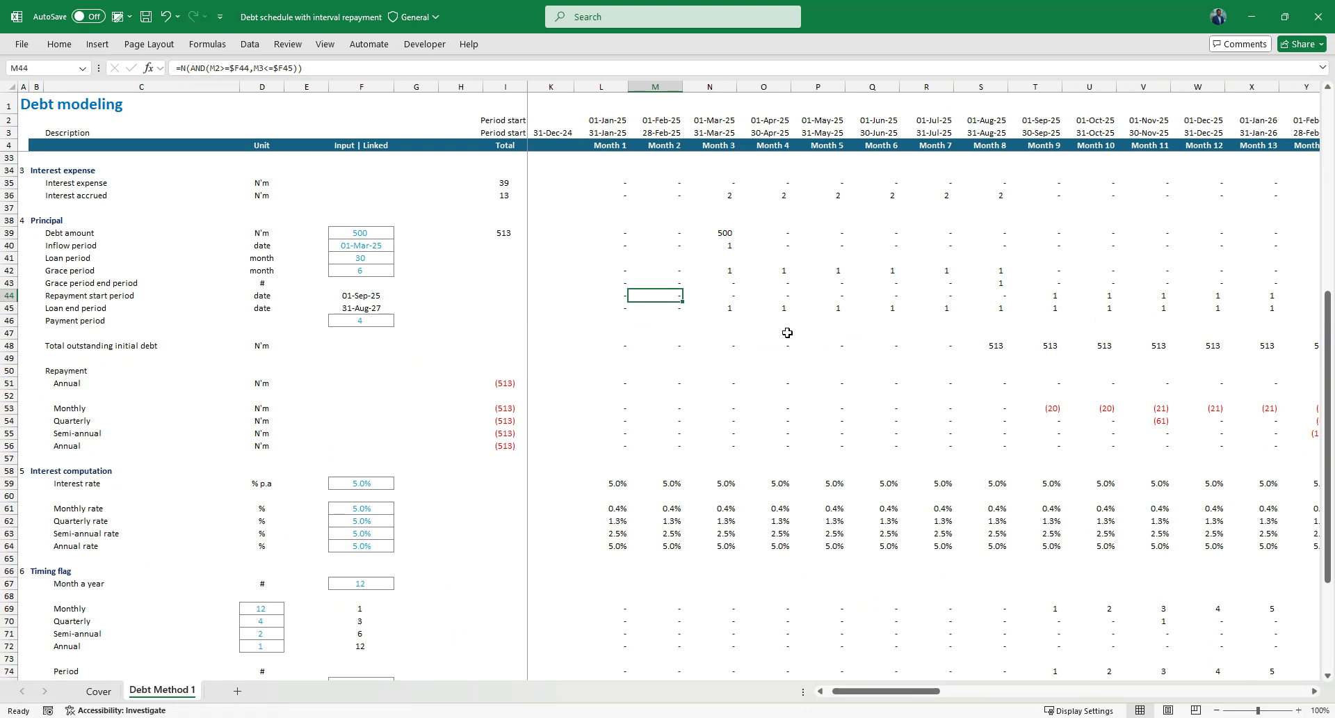
Examine the Month 1 flag formula of the Loan end period, selecting its whole row.
key(Left)
key(Down)
key(shift+space)
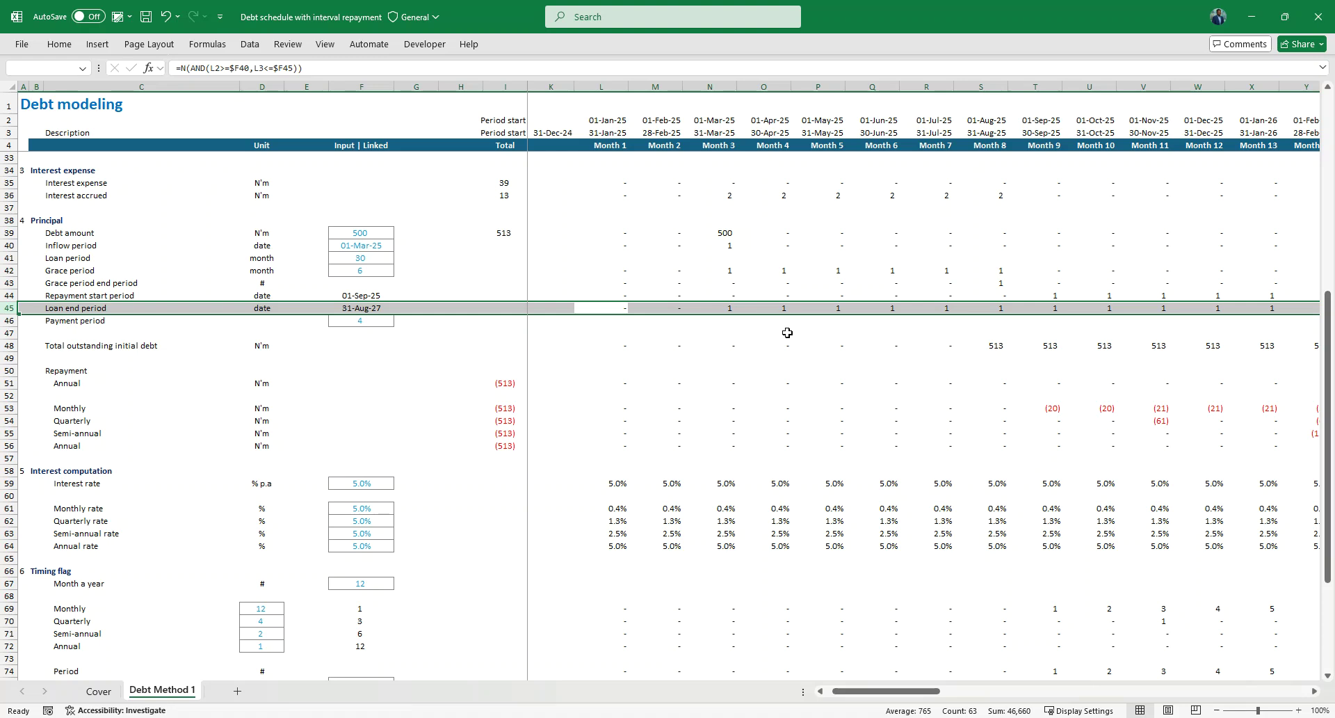
Examine the Month 1 formula for Total outstanding initial debt and trace the cells it references up to the Assumptions.
key(Down)
key(Down)
key(Down)
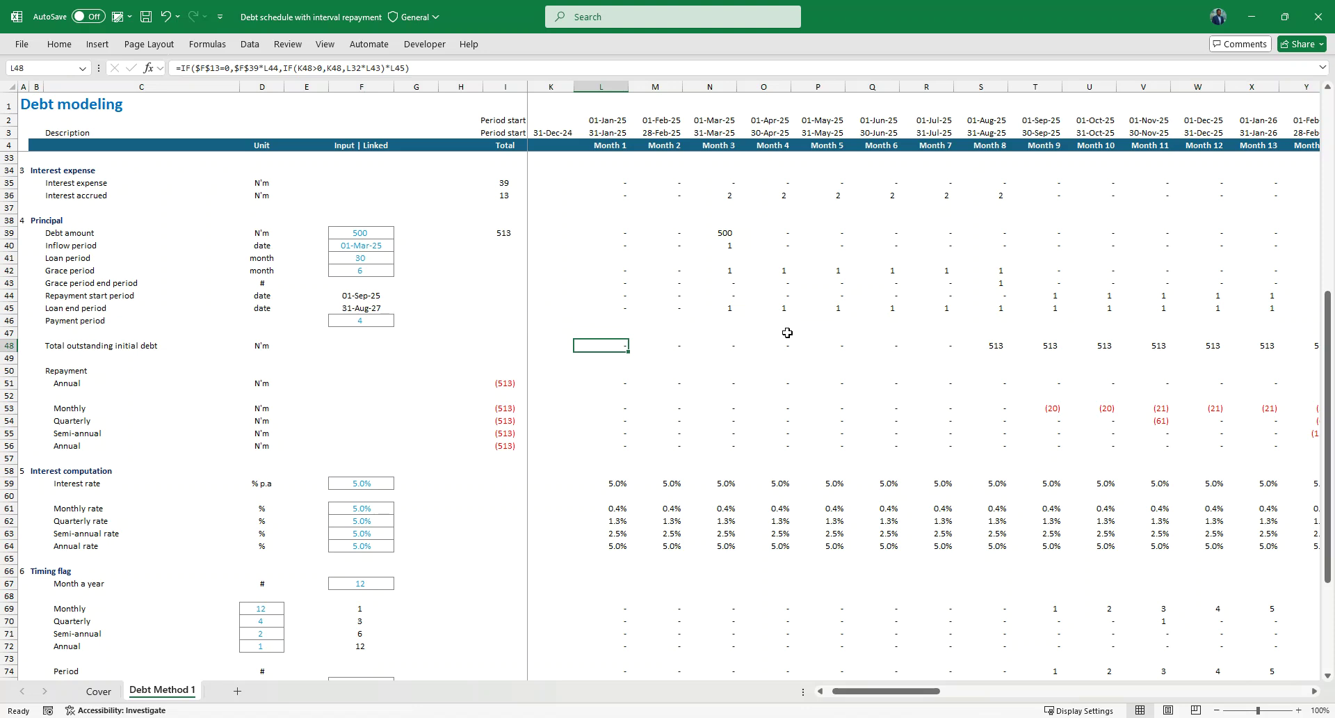
scroll(787, 333, up, 3)
key(Right)
key(Left)
key(F2)
scroll(744, 304, up, 1)
scroll(744, 303, left, 1)
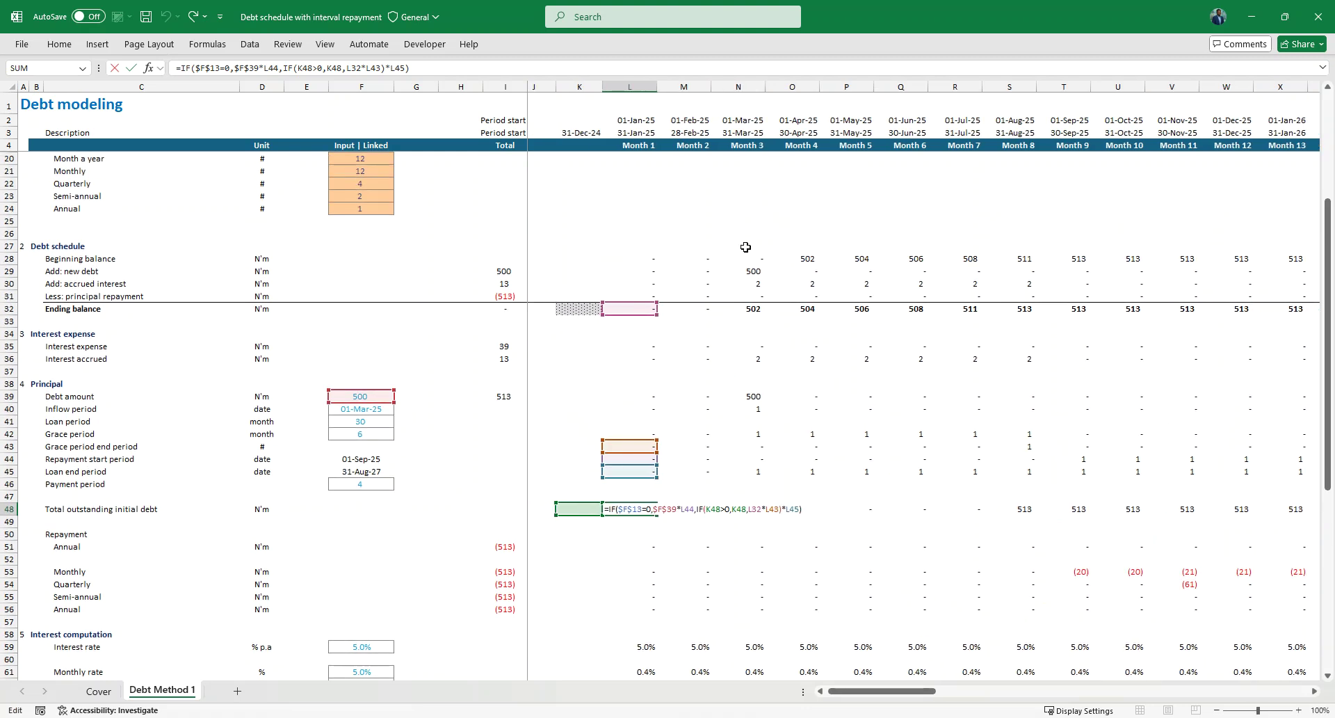
scroll(745, 247, up, 2)
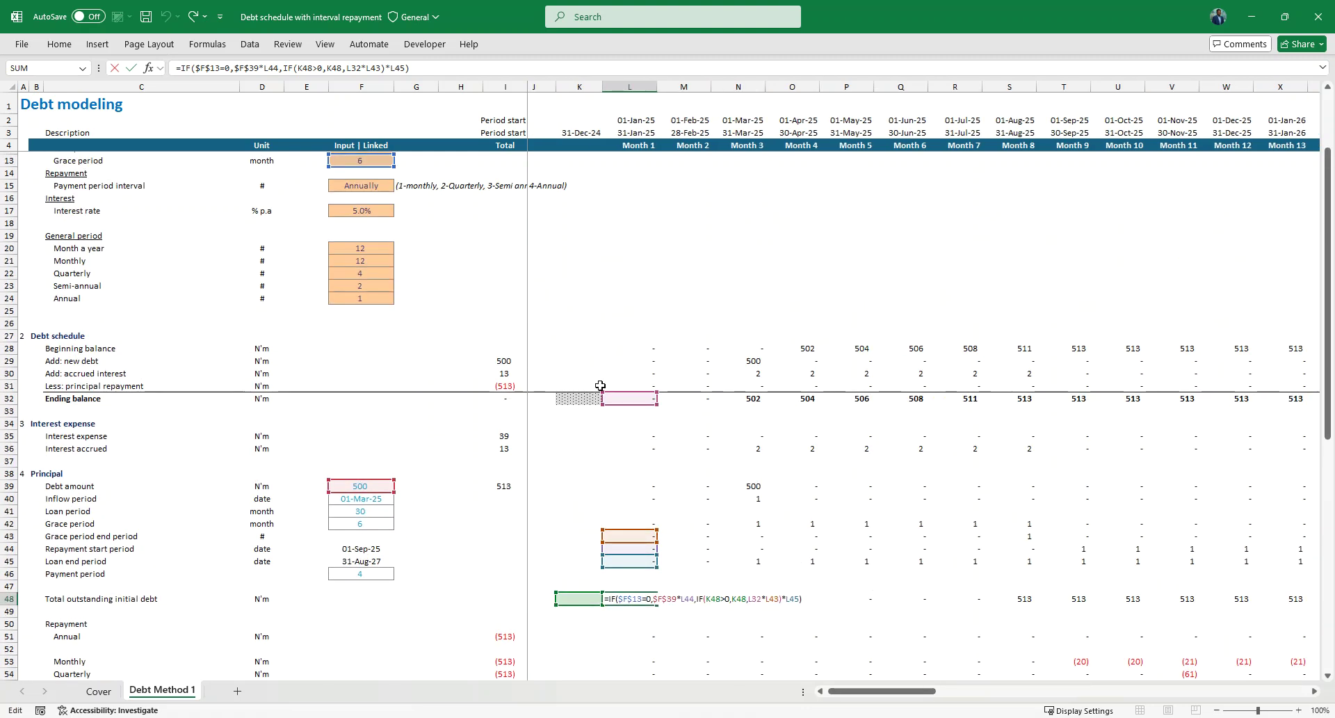
key(Return)
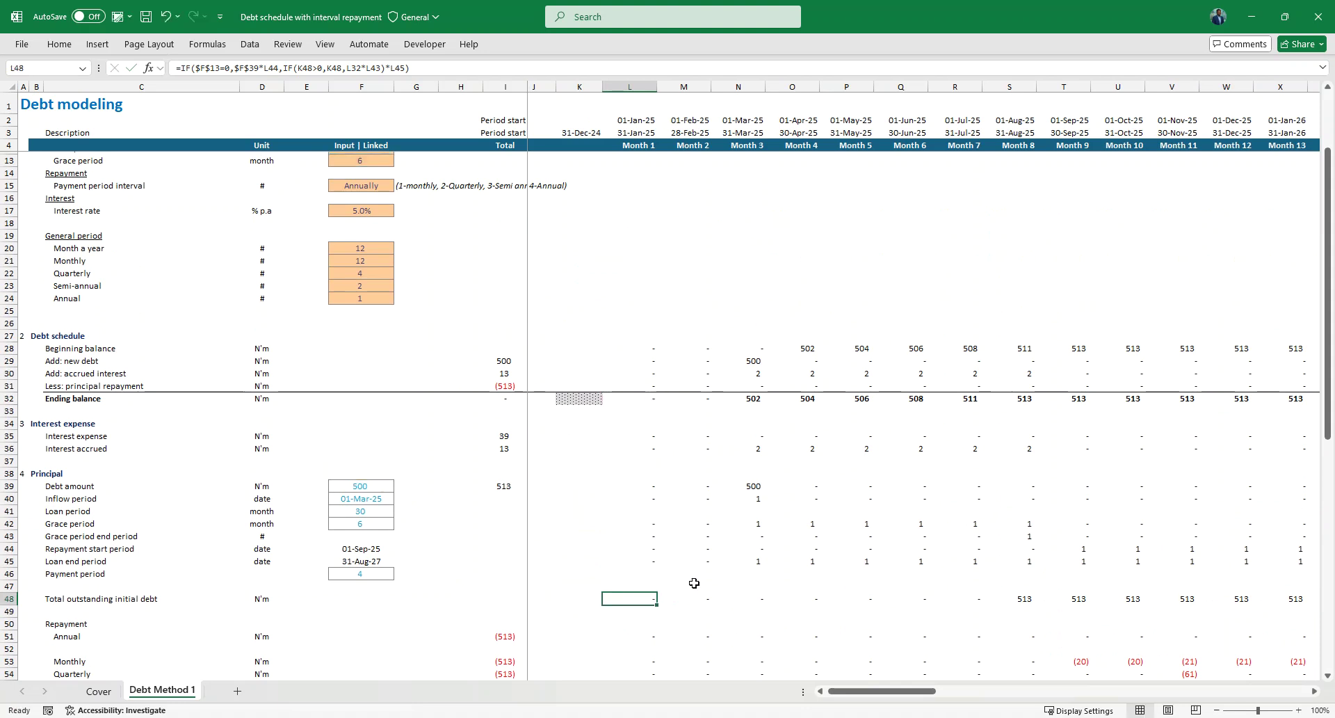
Examine the Month 1 Interest accrued formula and the debt schedule cells it references.
click(656, 450)
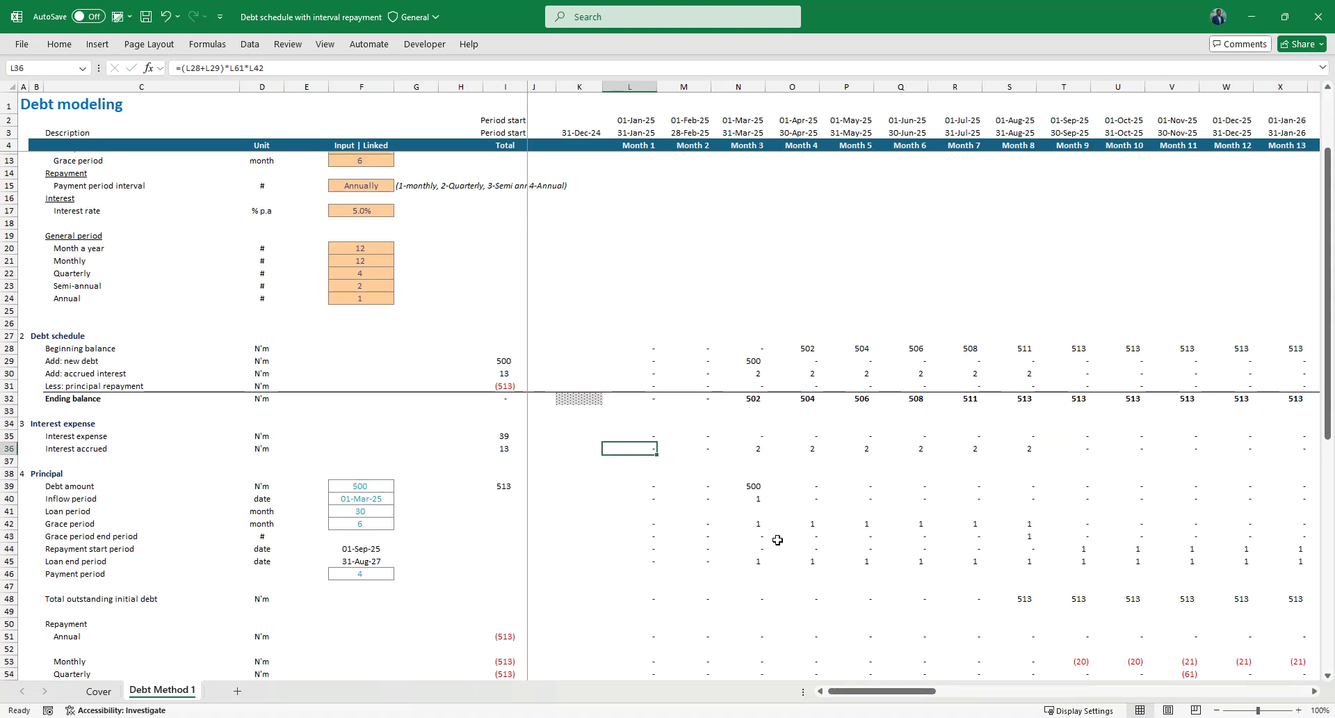
key(F2)
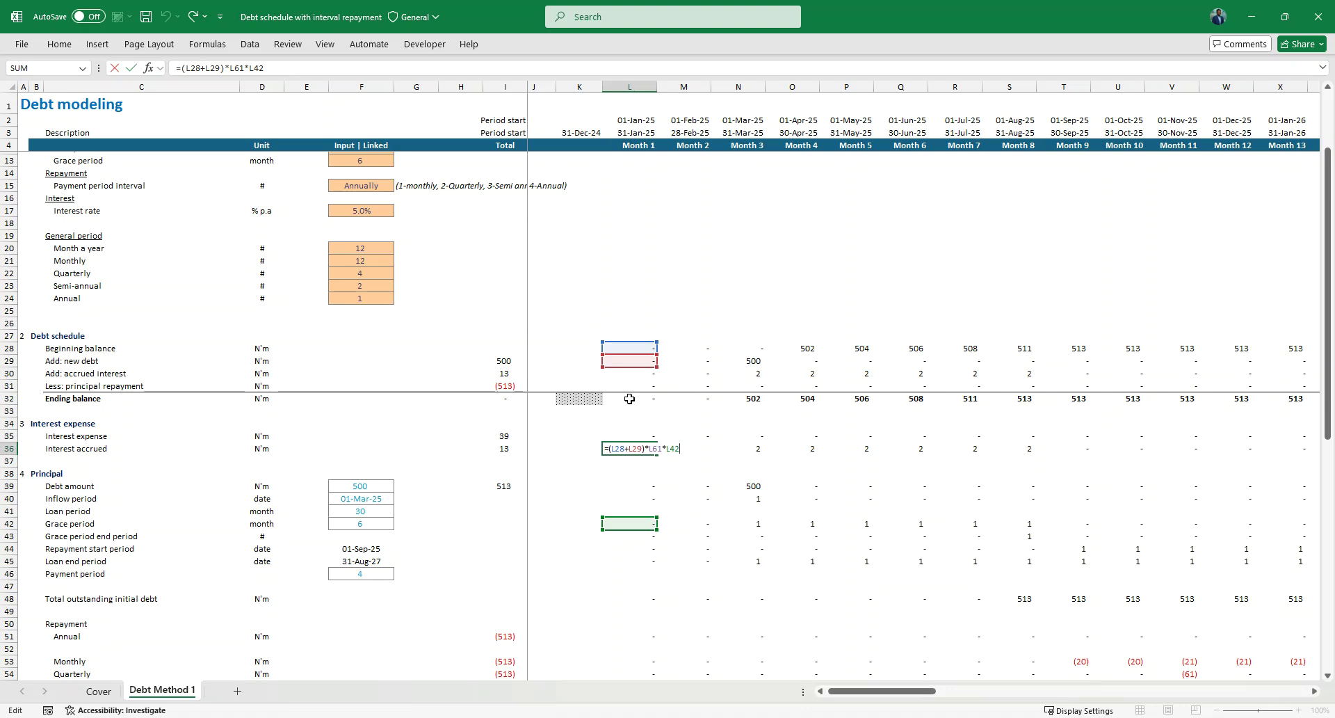
drag(628, 348, 633, 366)
key(ctrl+Return)
scroll(635, 426, down, 1)
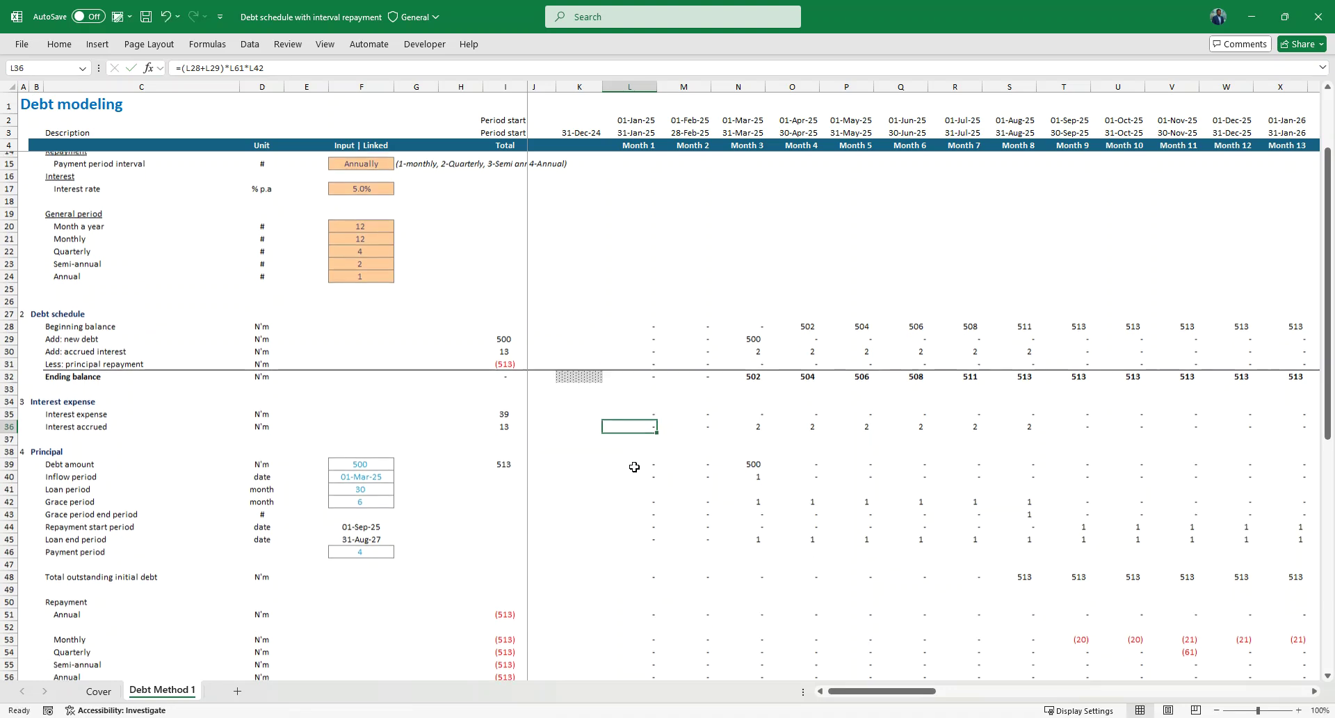
Examine the Month 1 formulas from the Loan end period down to the selected-interval row under Repayment.
scroll(655, 546, down, 3)
click(639, 424)
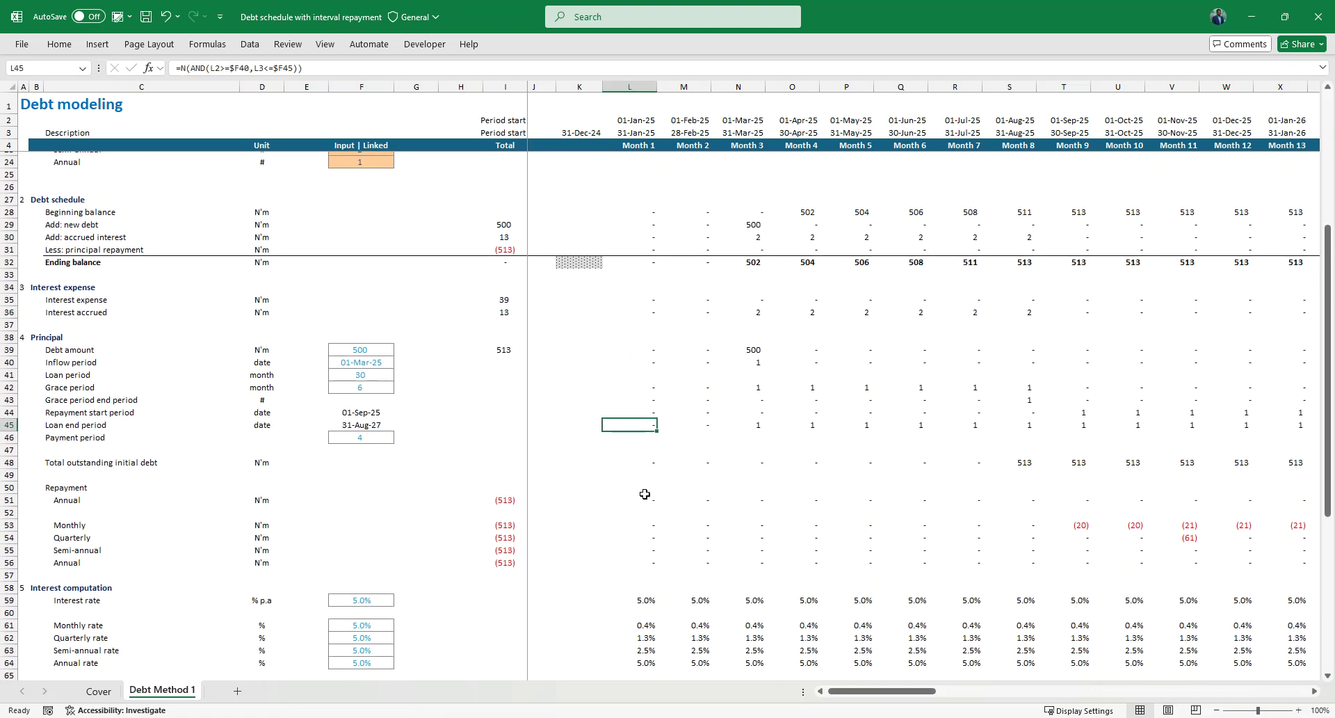
key(Down)
key(Down)
key(Down)
key(Down)
key(Down)
key(Down)
scroll(645, 494, down, 2)
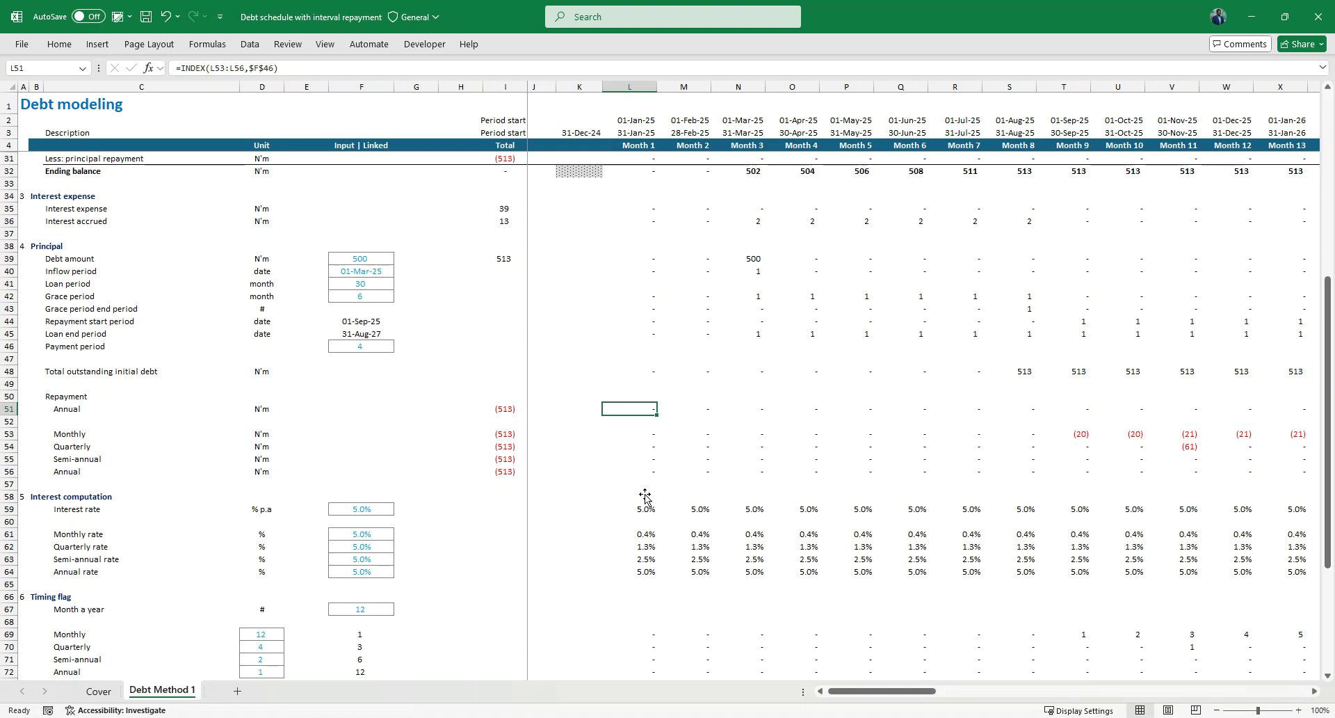
scroll(641, 431, down, 2)
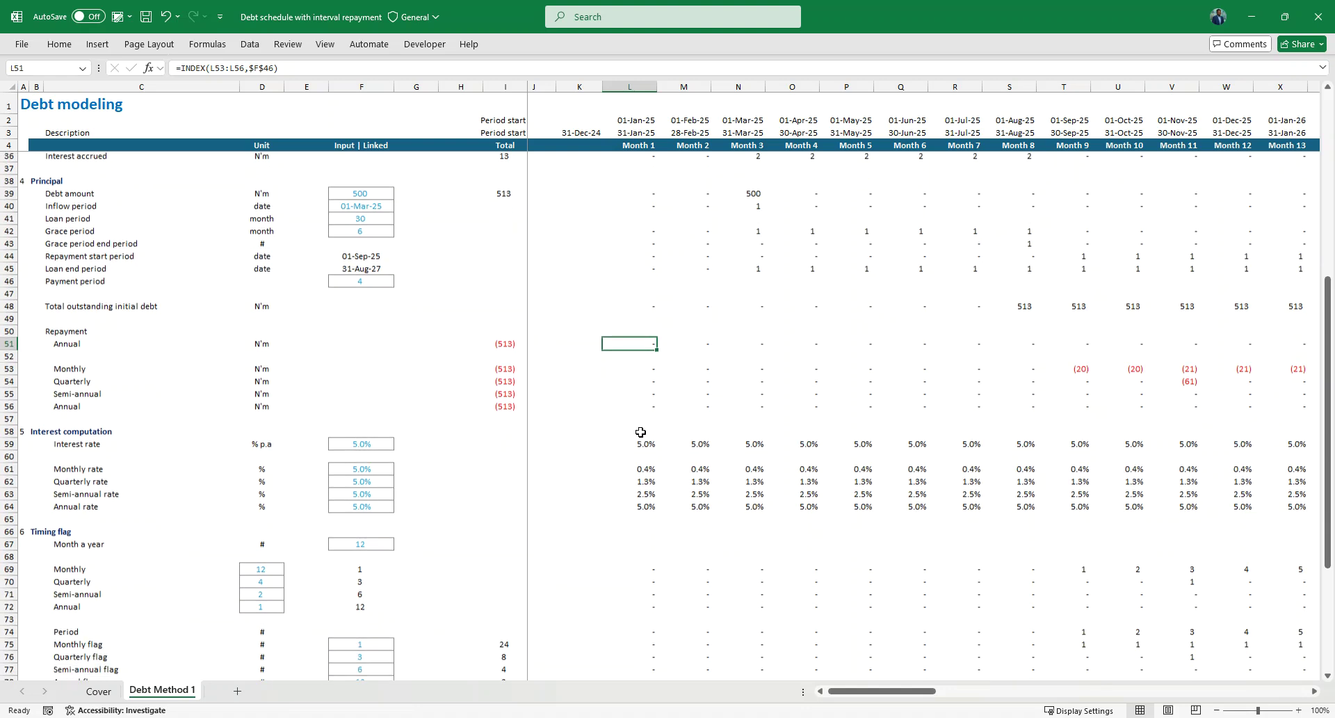
scroll(859, 383, down, 1)
scroll(859, 383, right, 1)
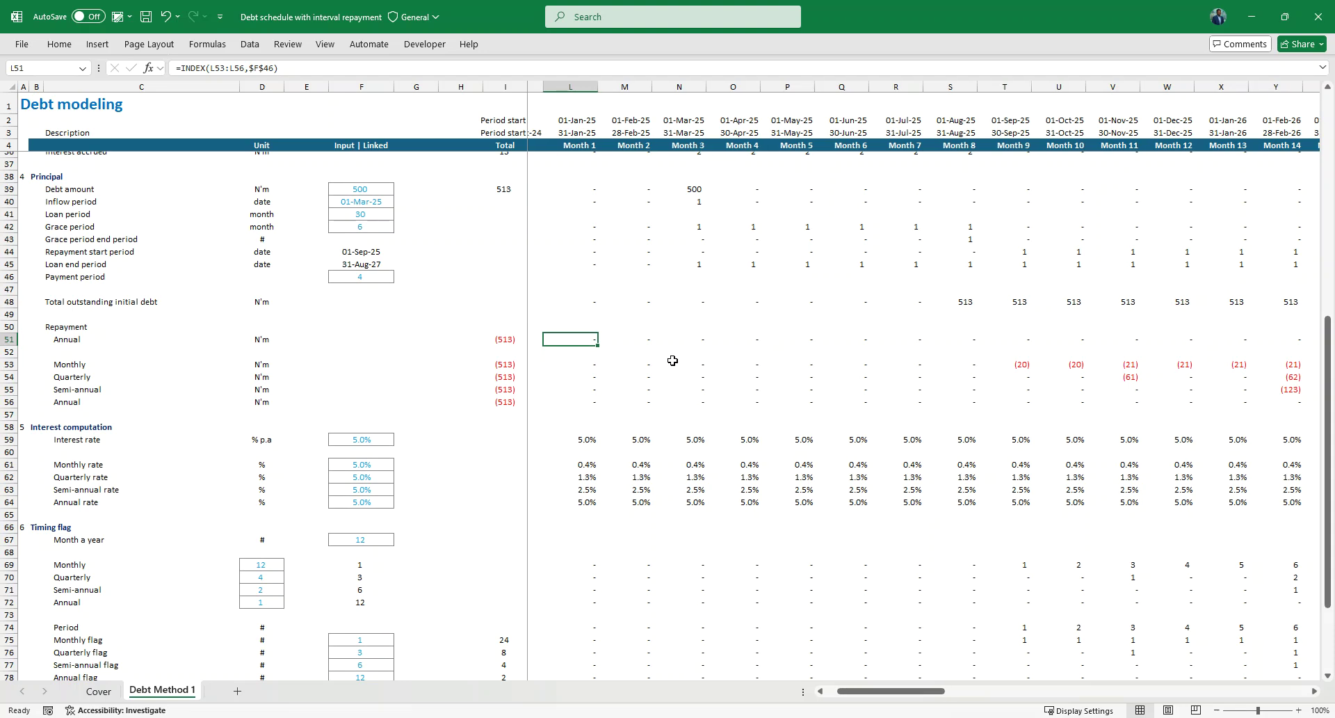
Examine the Month 1 repayment formulas from the Monthly row down to the Annual row.
click(579, 366)
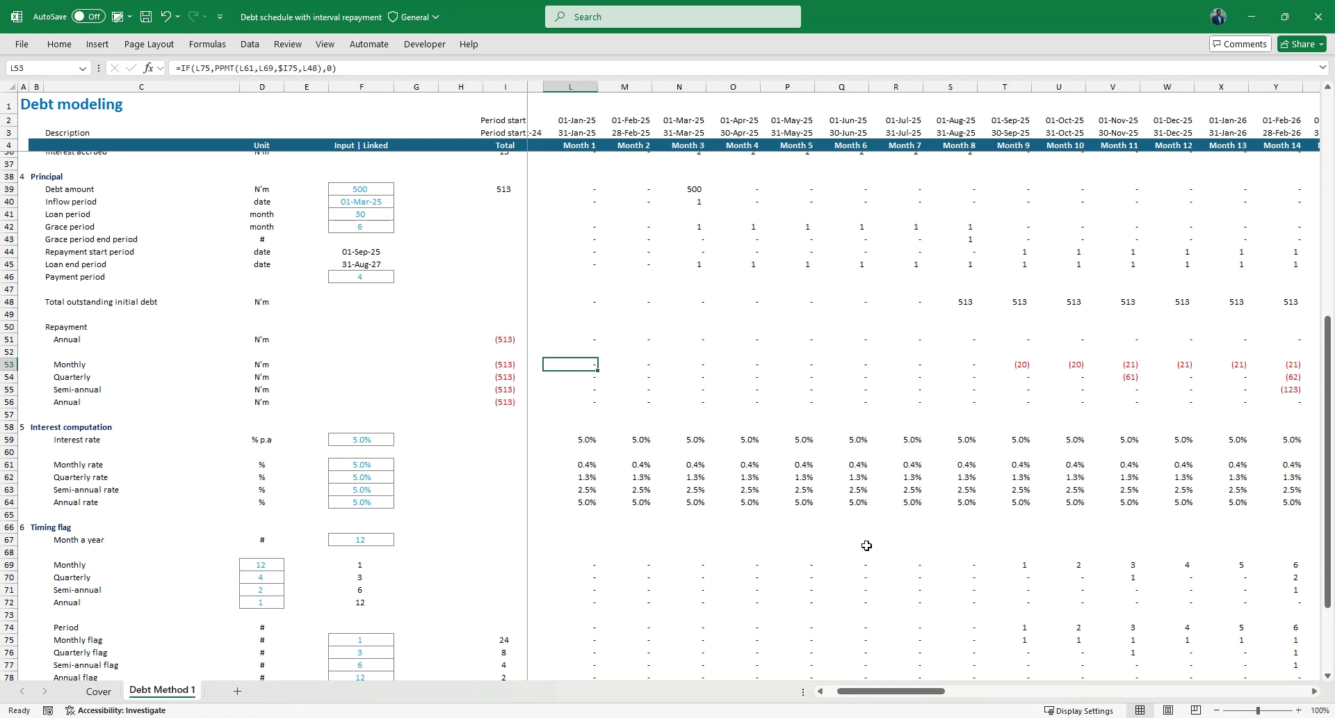
key(F2)
key(Escape)
key(Down)
key(Down)
key(Down)
Inspect the Month 1 INDEX formula that picks the repayment for the chosen payment period.
key(Up)
key(Up)
key(Up)
key(Up)
key(Up)
key(F2)
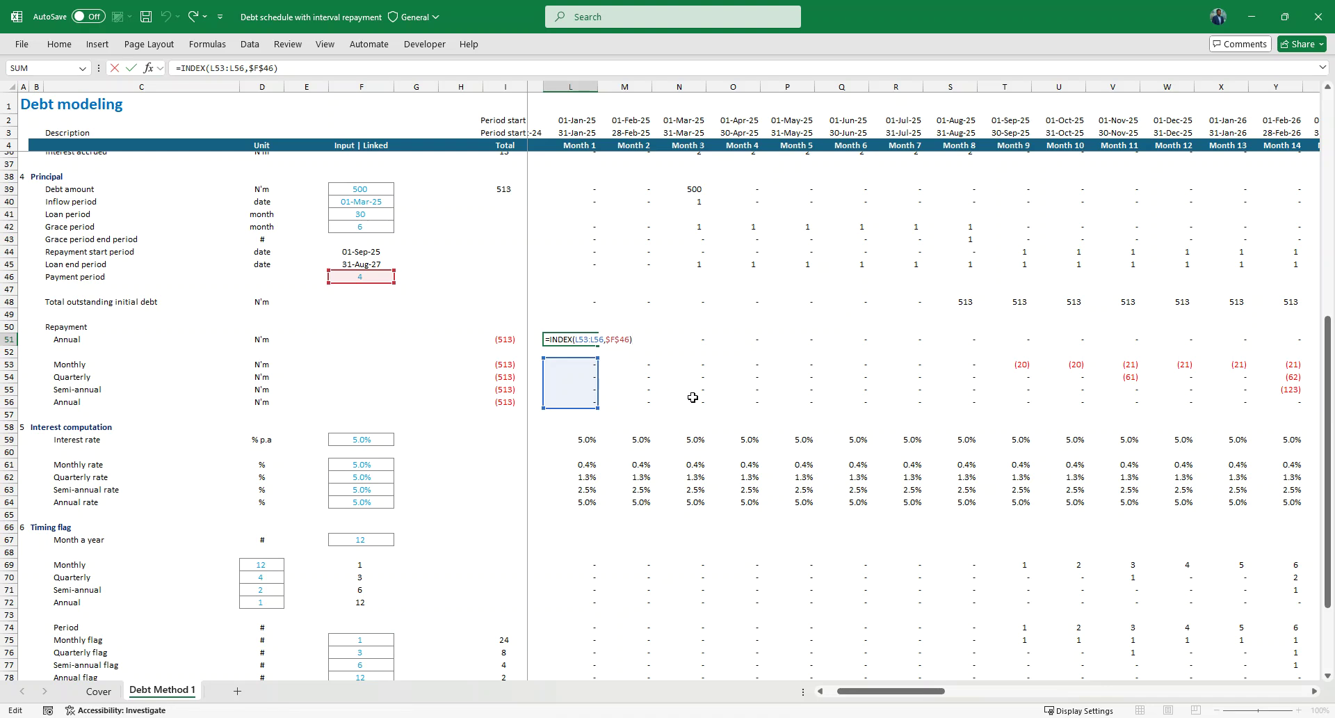
scroll(693, 398, down, 2)
key(Escape)
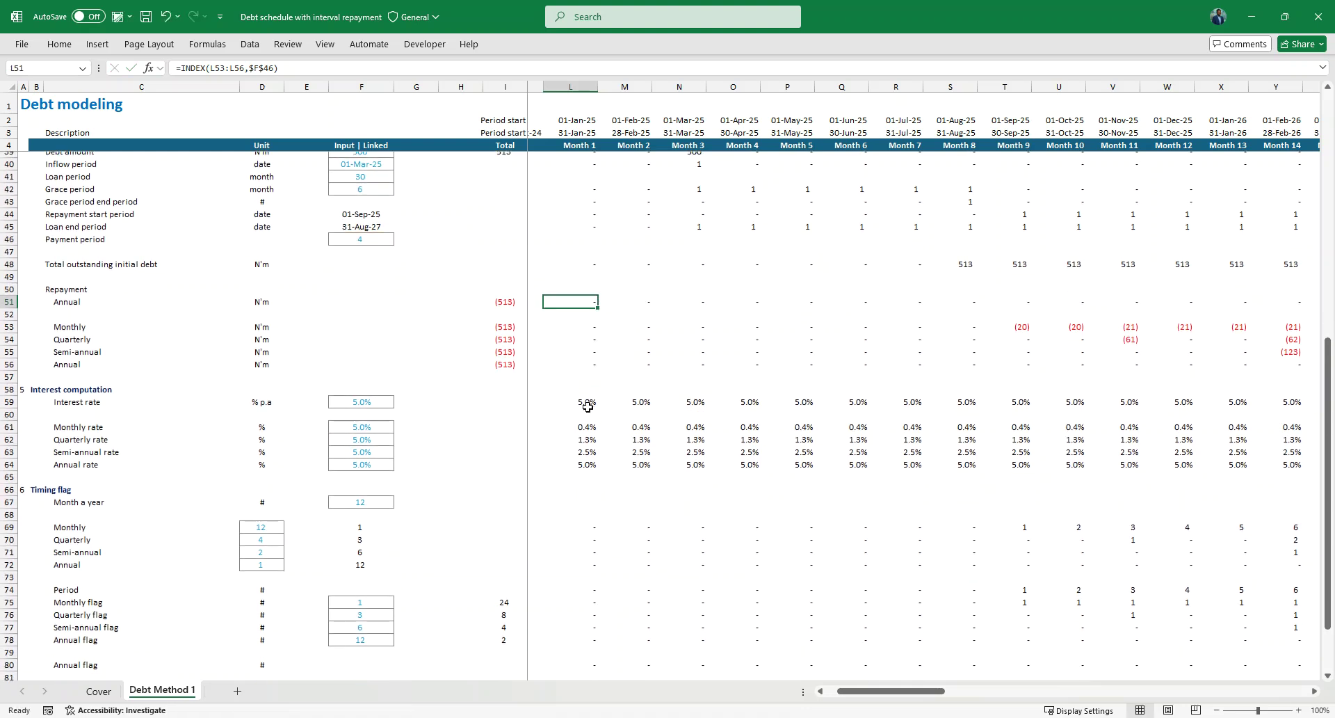
Examine the Month 1 rate formulas in the Interest computation section, from Monthly rate to Annual rate.
click(582, 376)
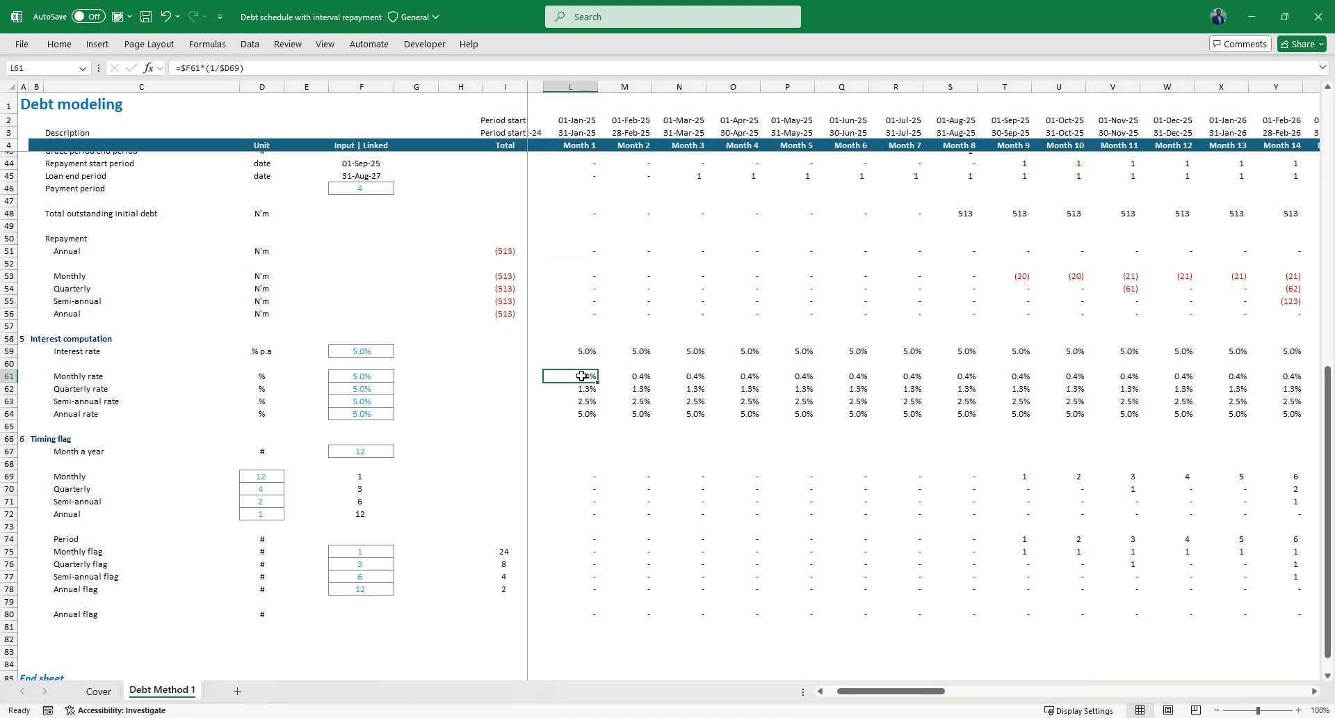
key(Down)
key(Down)
key(Down)
Inspect the Month 1 Interest rate INDEX formula and the rate cells it references.
key(Up)
key(Up)
key(Up)
key(Up)
key(Up)
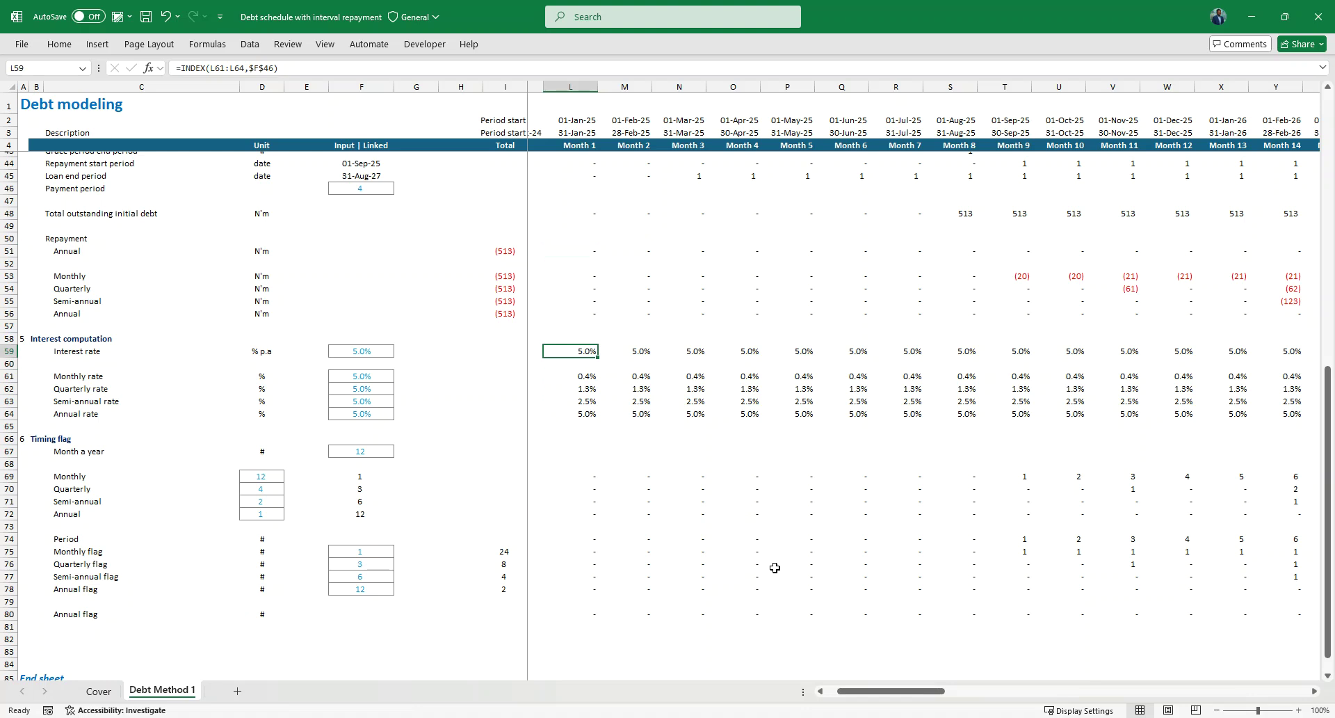
key(F2)
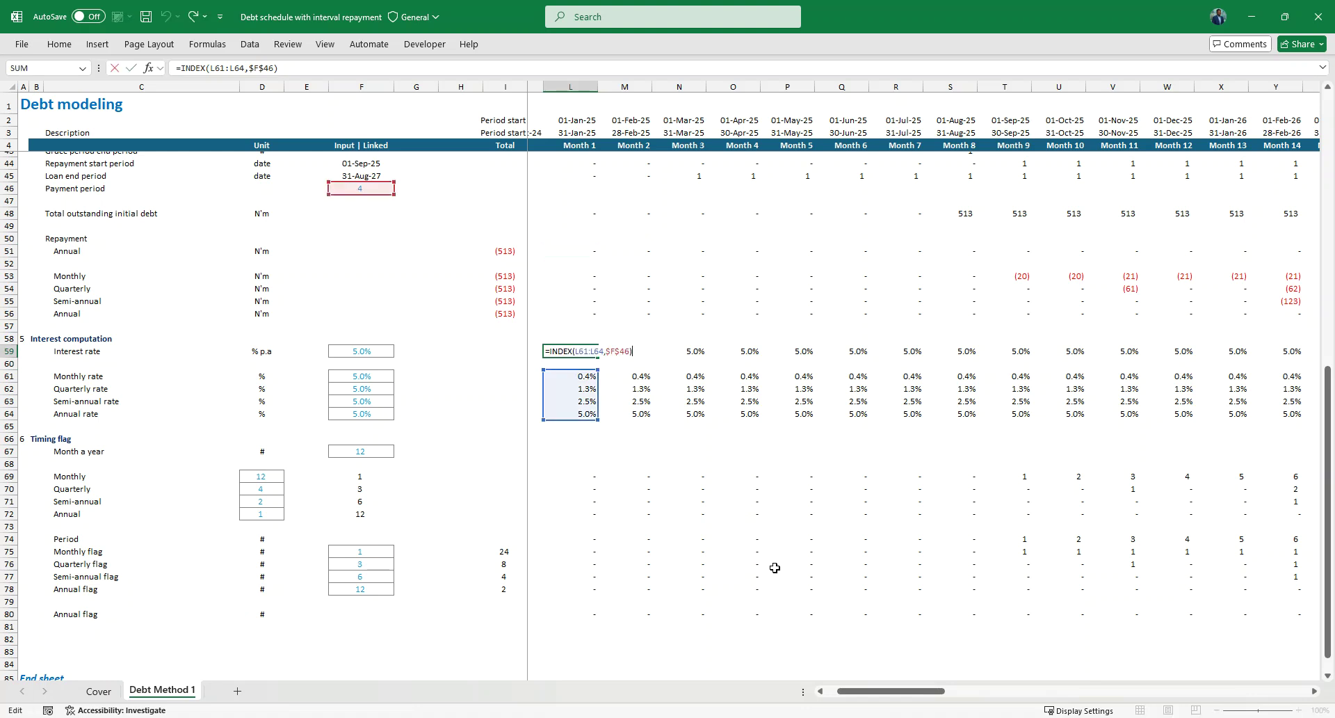
key(Escape)
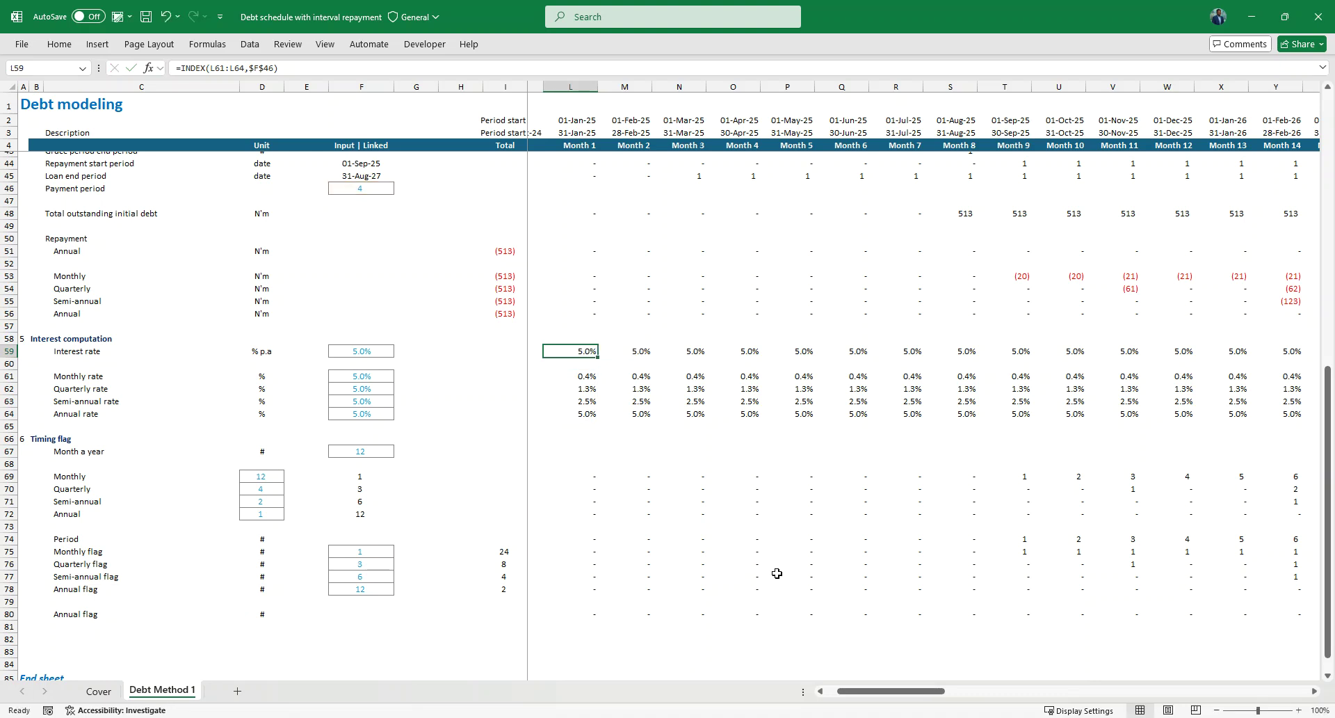
Examine the Month 1 Period formula in the Timing flag section and view the flags across the following months.
scroll(772, 568, down, 2)
click(587, 459)
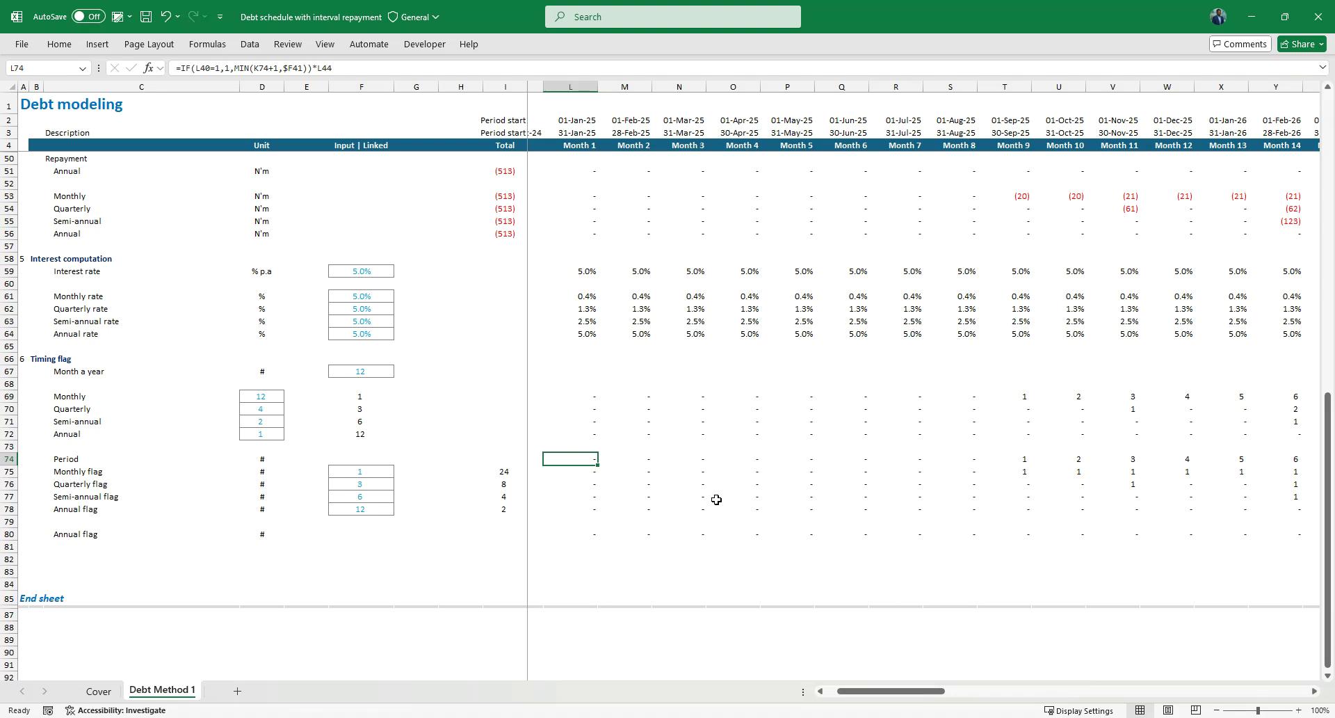
scroll(716, 499, down, 1)
scroll(946, 514, right, 3)
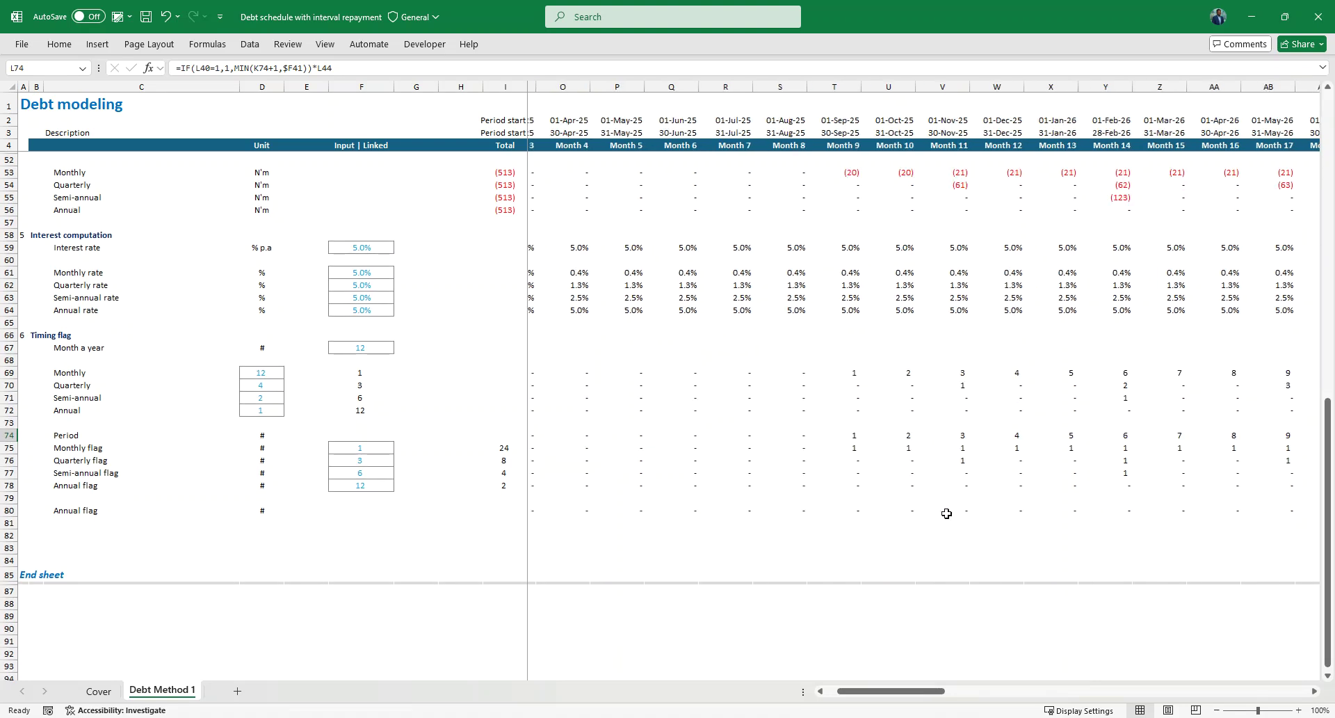
scroll(947, 513, left, 3)
Inspect the Month 1 Monthly repayment PPMT formula and trace its references to the rate, timing flag and outstanding debt rows.
scroll(944, 513, up, 5)
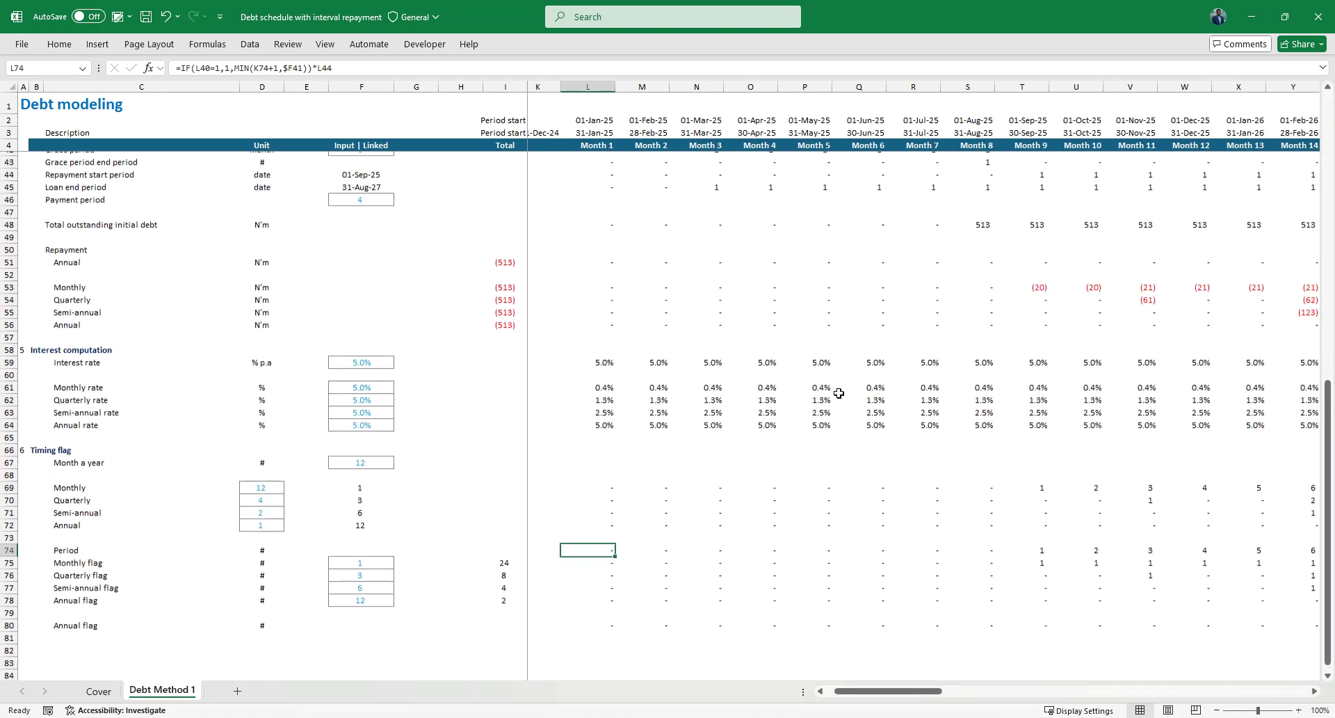
click(603, 360)
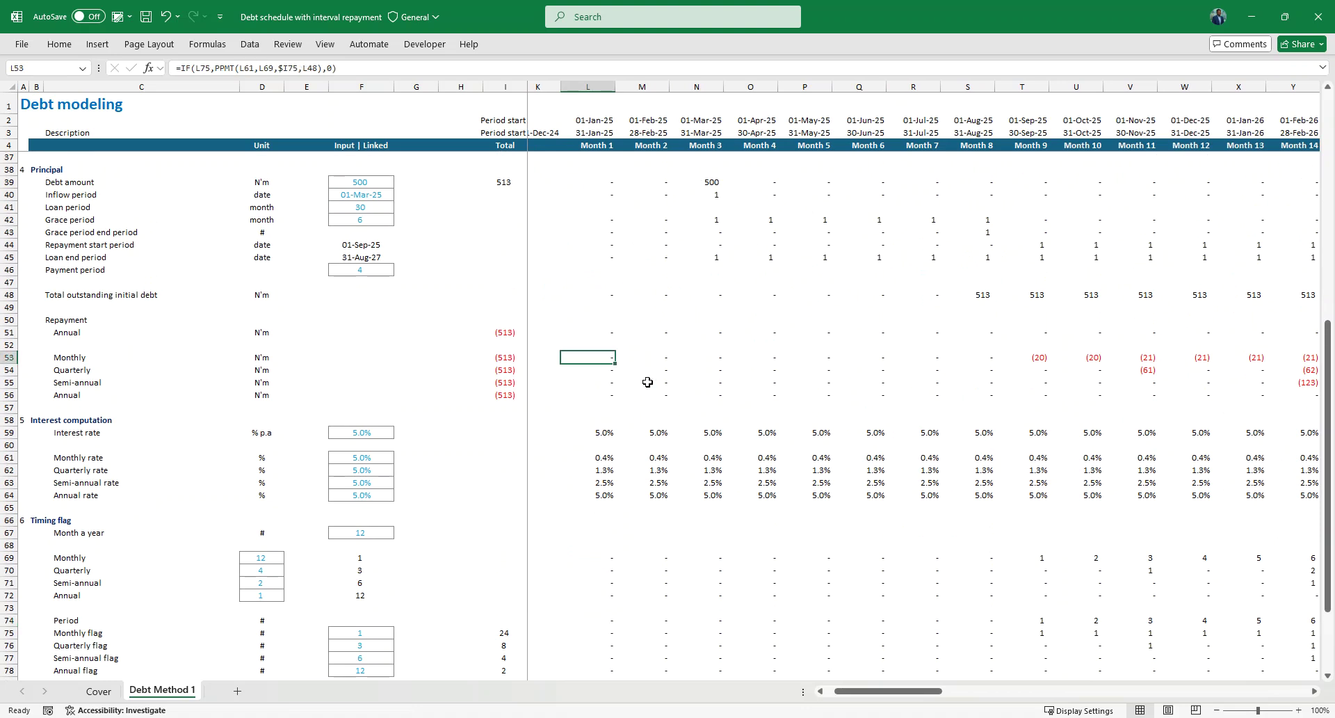
key(F2)
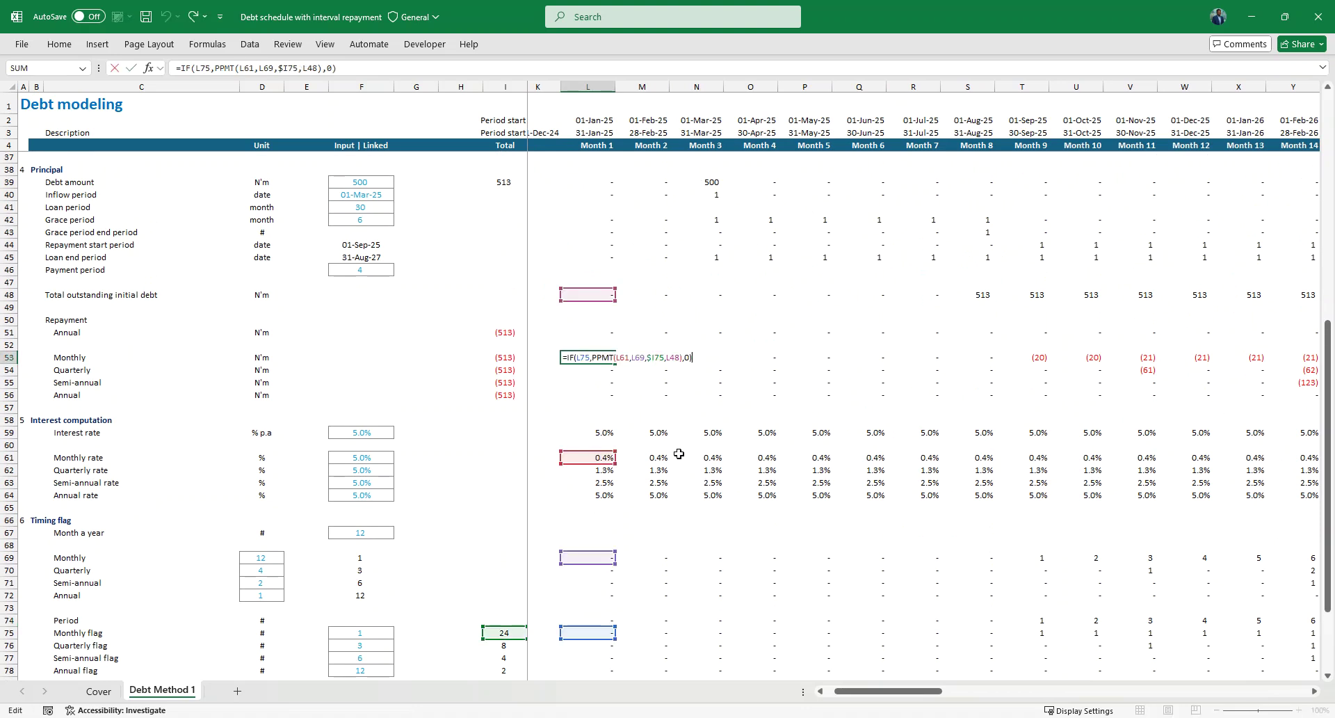
scroll(619, 443, down, 1)
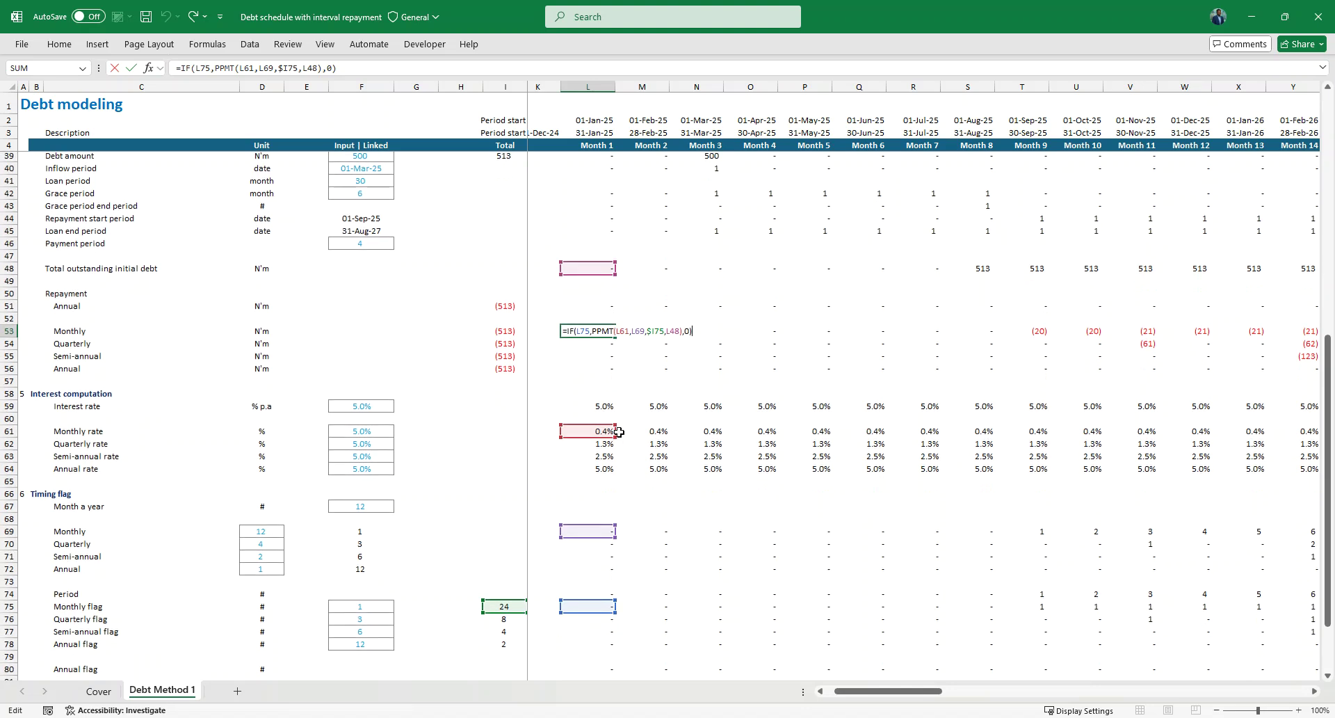
key(Escape)
scroll(619, 438, down, 2)
scroll(621, 423, down, 3)
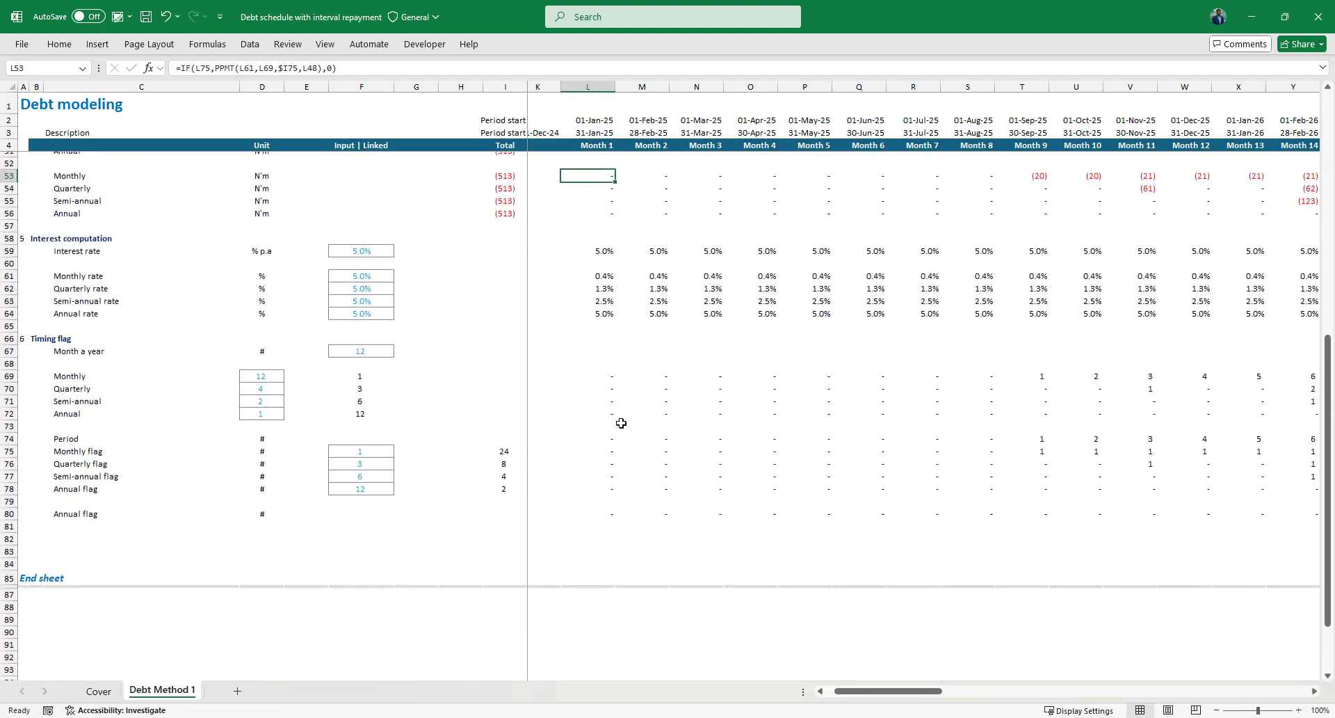
Return to the Assumptions section at the start of the sheet and select empty cell K19.
scroll(621, 423, up, 5)
scroll(621, 423, up, 10)
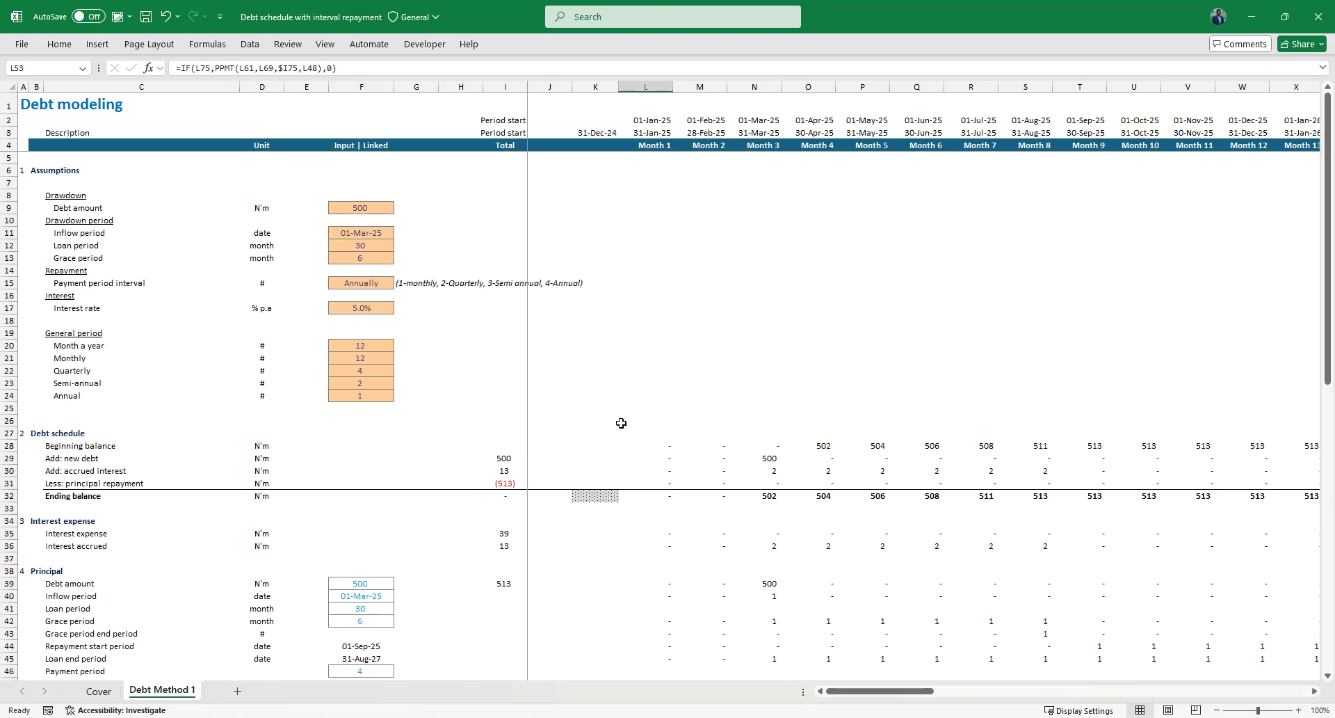
click(601, 338)
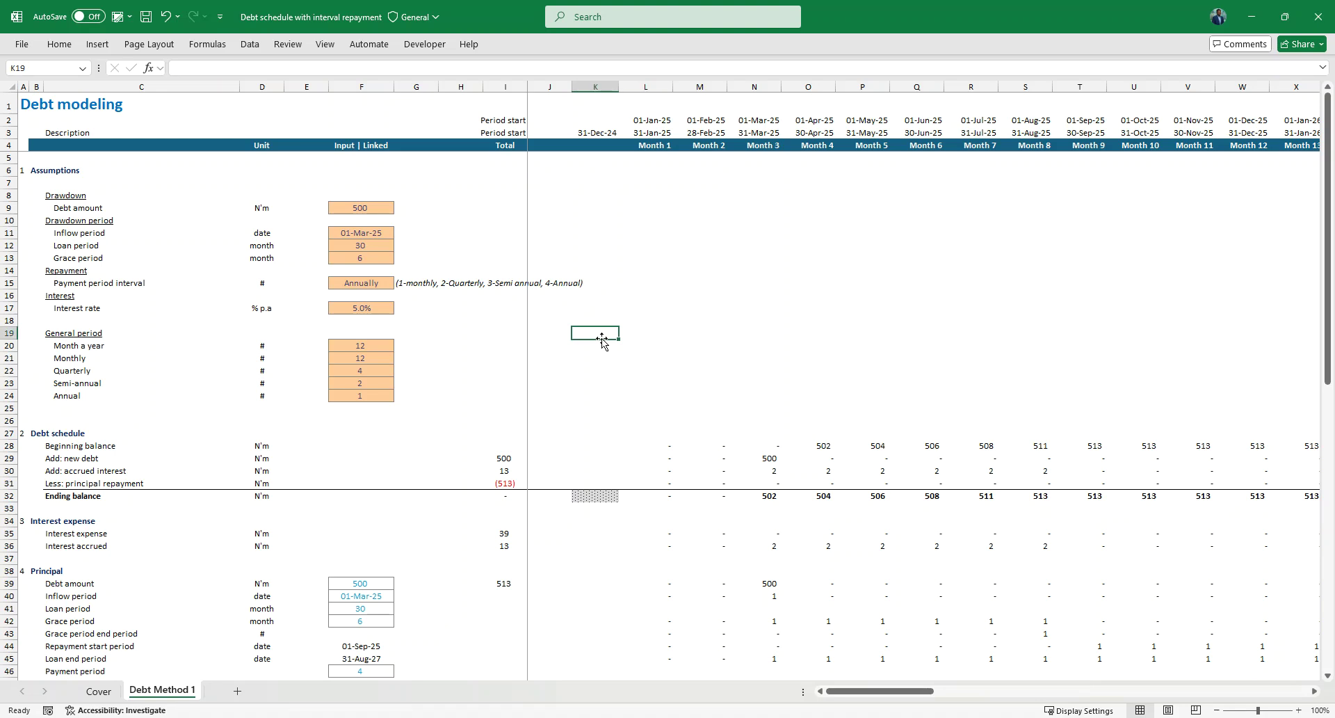